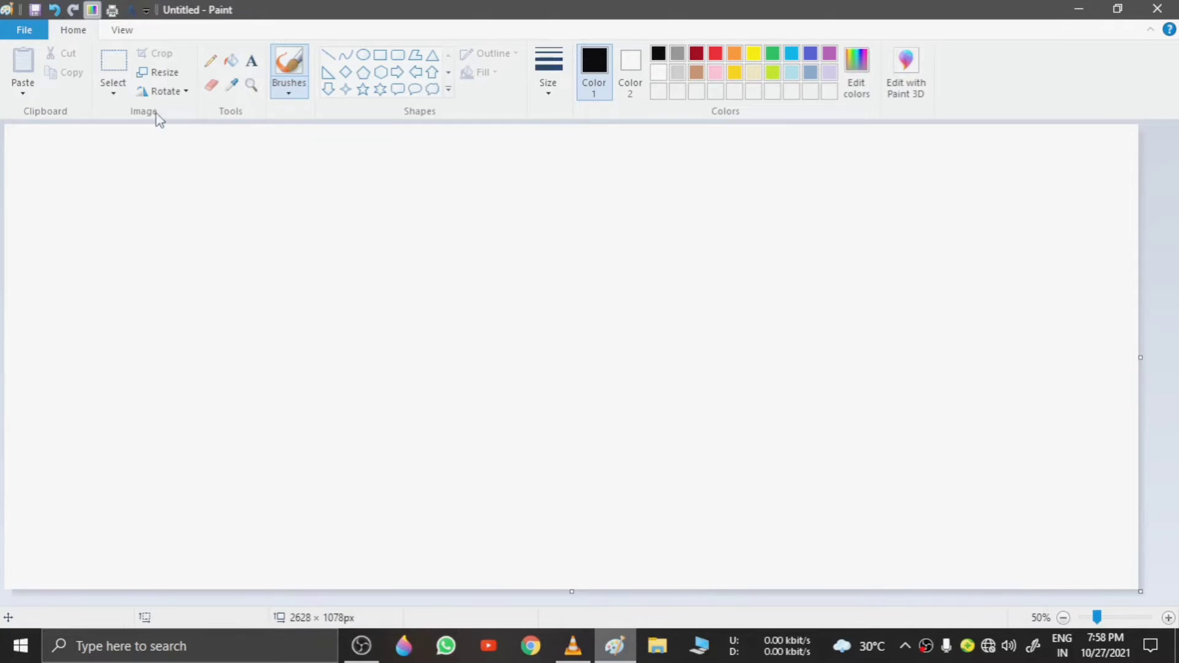
Step: Set up the Curve tool with the thickest line width in black for drawing on the canvas
{"action": "left_click", "coordinate": [251, 85]}
{"action": "left_click", "coordinate": [678, 400]}
{"action": "left_click", "coordinate": [345, 54]}
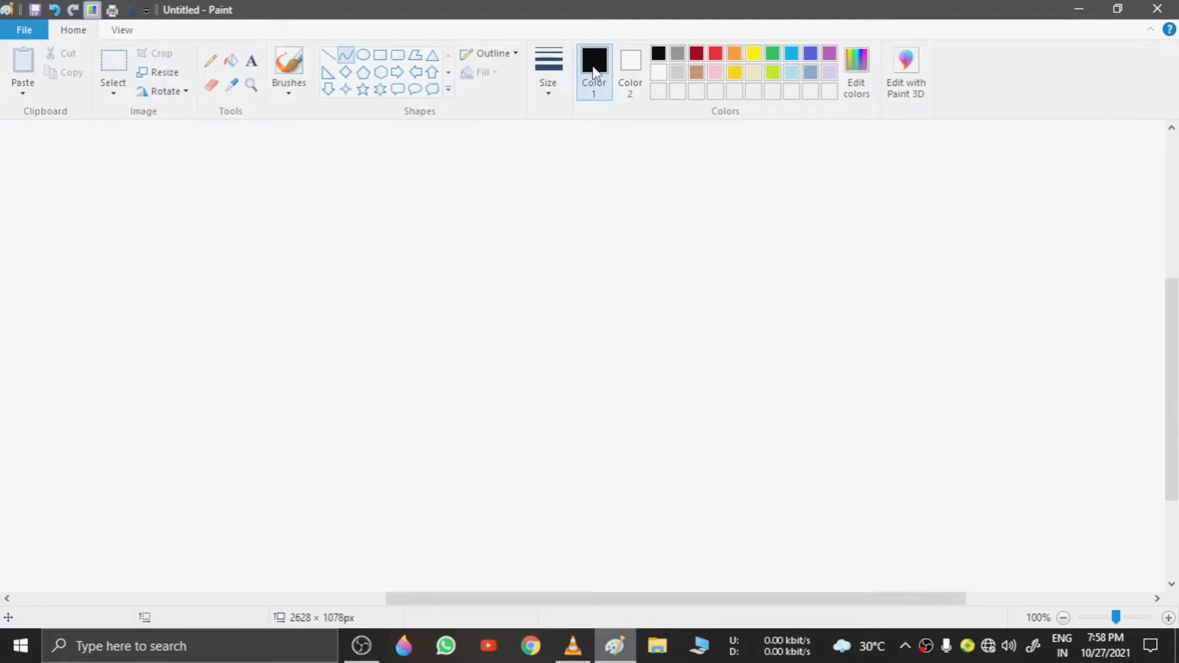
{"action": "left_click", "coordinate": [548, 71]}
{"action": "left_click", "coordinate": [549, 223]}
{"action": "left_click_drag", "start_coordinate": [683, 295], "coordinate": [830, 293]}
{"action": "mouse_move", "coordinate": [754, 294]}
{"action": "left_mouse_down"}
{"action": "mouse_move", "coordinate": [753, 245]}
{"action": "mouse_move", "coordinate": [753, 274]}
{"action": "mouse_move", "coordinate": [800, 266]}
{"action": "mouse_move", "coordinate": [761, 263]}
{"action": "mouse_move", "coordinate": [748, 239]}
{"action": "left_mouse_up"}
{"action": "key", "text": "ctrl+z"}
Step: Draw the upper eyelid outline with thick black curves: an arched stroke about 164 px wide, a short outer wing and an inner arch
{"action": "left_click_drag", "start_coordinate": [677, 275], "coordinate": [823, 275]}
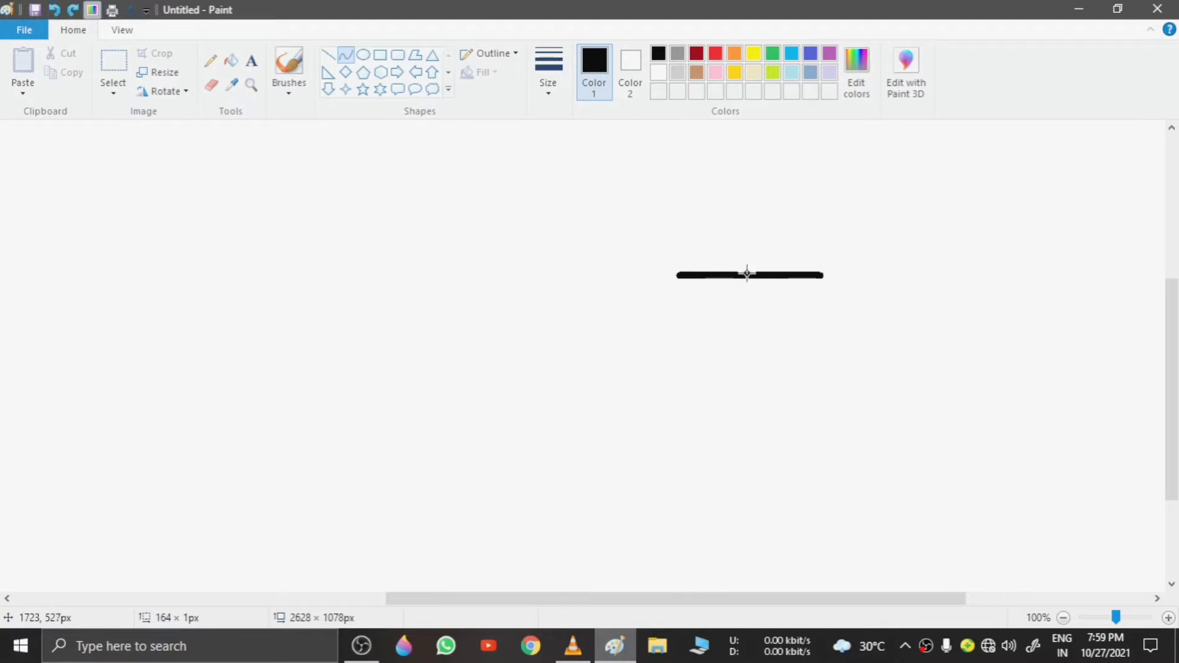
{"action": "left_click_drag", "start_coordinate": [747, 274], "coordinate": [748, 233]}
{"action": "left_click_drag", "start_coordinate": [823, 270], "coordinate": [803, 304]}
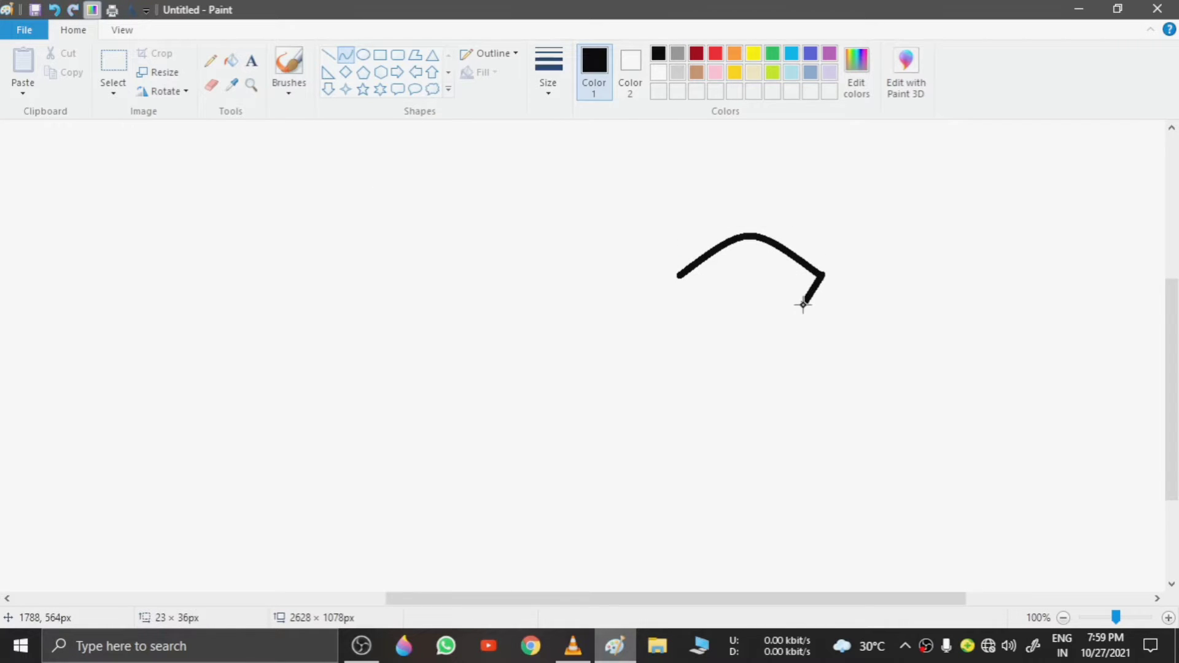
{"action": "left_click_drag", "start_coordinate": [679, 277], "coordinate": [779, 248]}
{"action": "mouse_move", "coordinate": [739, 260]}
{"action": "left_mouse_down"}
{"action": "mouse_move", "coordinate": [740, 245]}
{"action": "mouse_move", "coordinate": [783, 255]}
{"action": "left_mouse_up"}
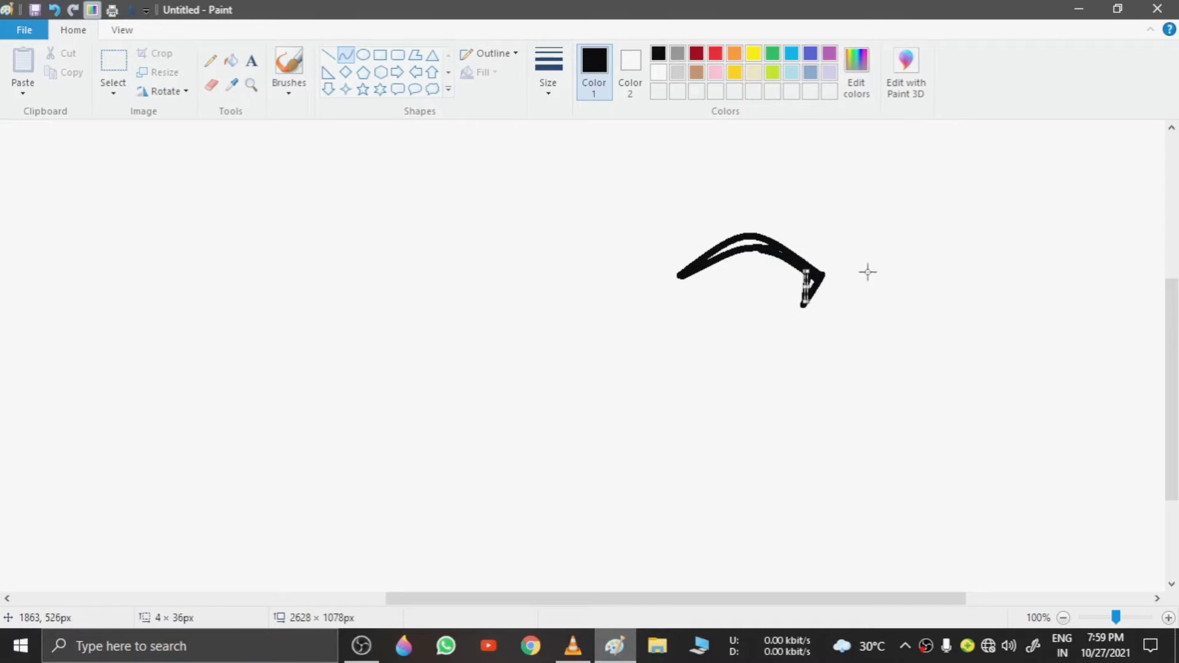
Step: Fill the eyelid outline with black and paint over its remaining gaps and underside using the second brush size
{"action": "left_click", "coordinate": [231, 61]}
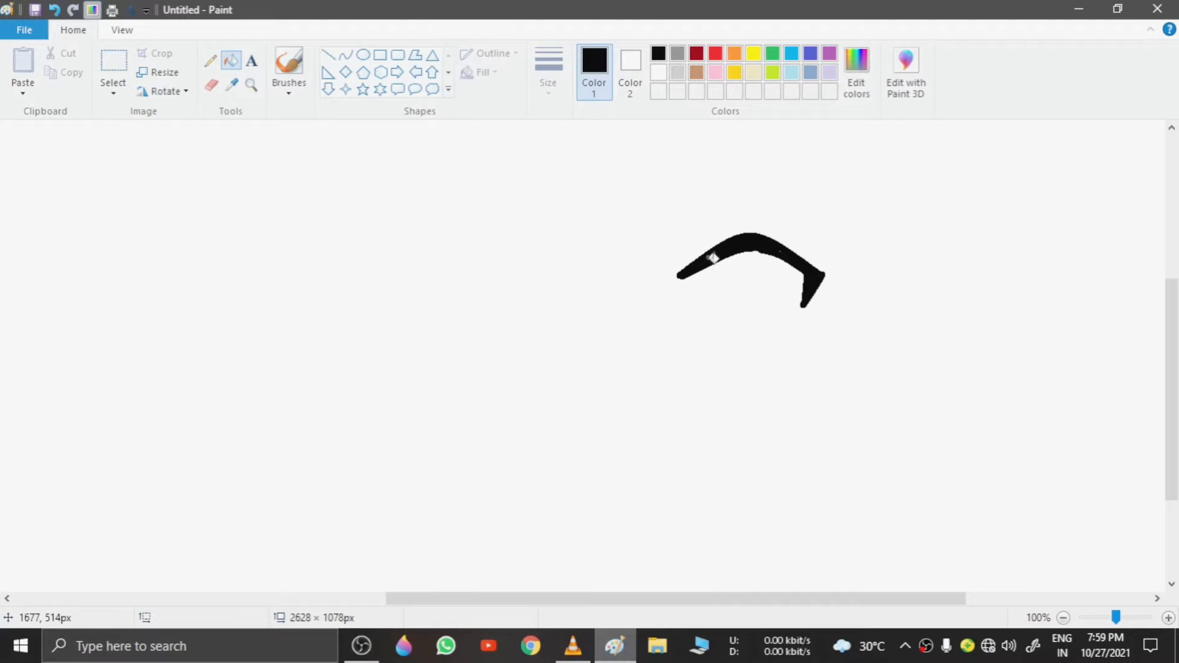
{"action": "left_click", "coordinate": [251, 84]}
{"action": "left_click", "coordinate": [573, 350]}
{"action": "left_click", "coordinate": [289, 61]}
{"action": "left_click", "coordinate": [549, 71]}
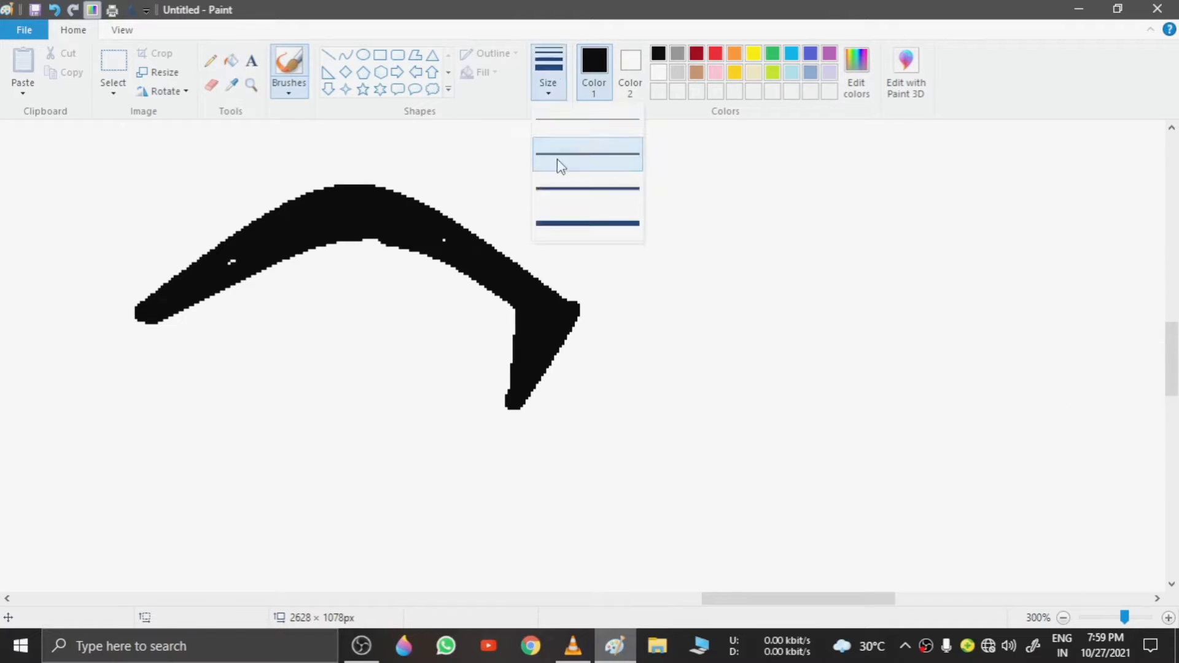
{"action": "left_click", "coordinate": [561, 165]}
{"action": "mouse_move", "coordinate": [232, 262]}
{"action": "left_mouse_down"}
{"action": "mouse_move", "coordinate": [336, 235]}
{"action": "mouse_move", "coordinate": [394, 242]}
{"action": "left_mouse_up"}
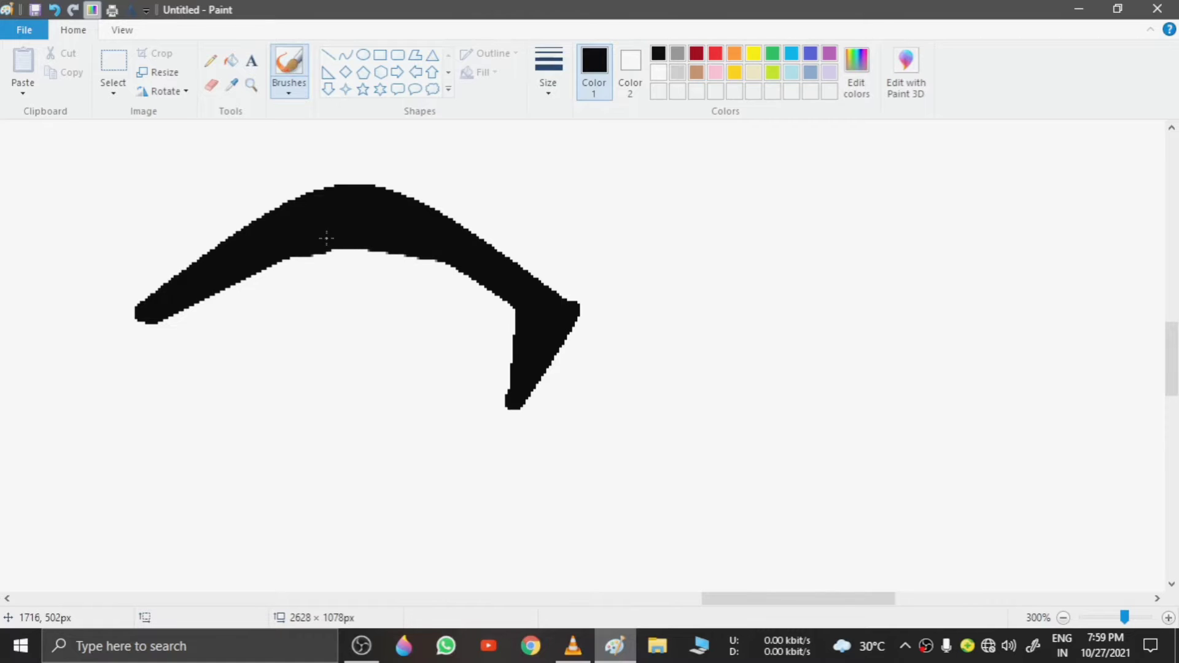
{"action": "left_click_drag", "start_coordinate": [247, 265], "coordinate": [253, 263]}
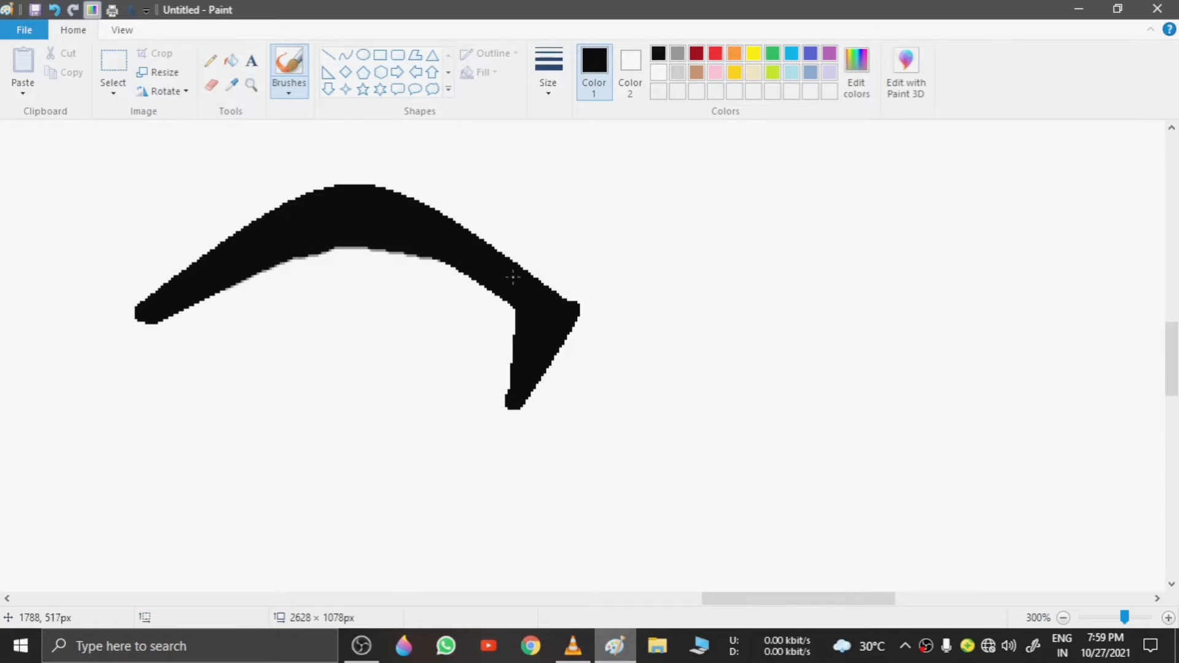
Step: Draw the two slightly curved sides of the iris running down from the right eye's eyelid with the Curve tool
{"action": "left_click", "coordinate": [1066, 619]}
{"action": "left_click", "coordinate": [1066, 619]}
{"action": "left_click", "coordinate": [1066, 619]}
{"action": "left_click", "coordinate": [252, 85]}
{"action": "left_click", "coordinate": [719, 399]}
{"action": "left_click", "coordinate": [588, 314]}
{"action": "left_click", "coordinate": [346, 55]}
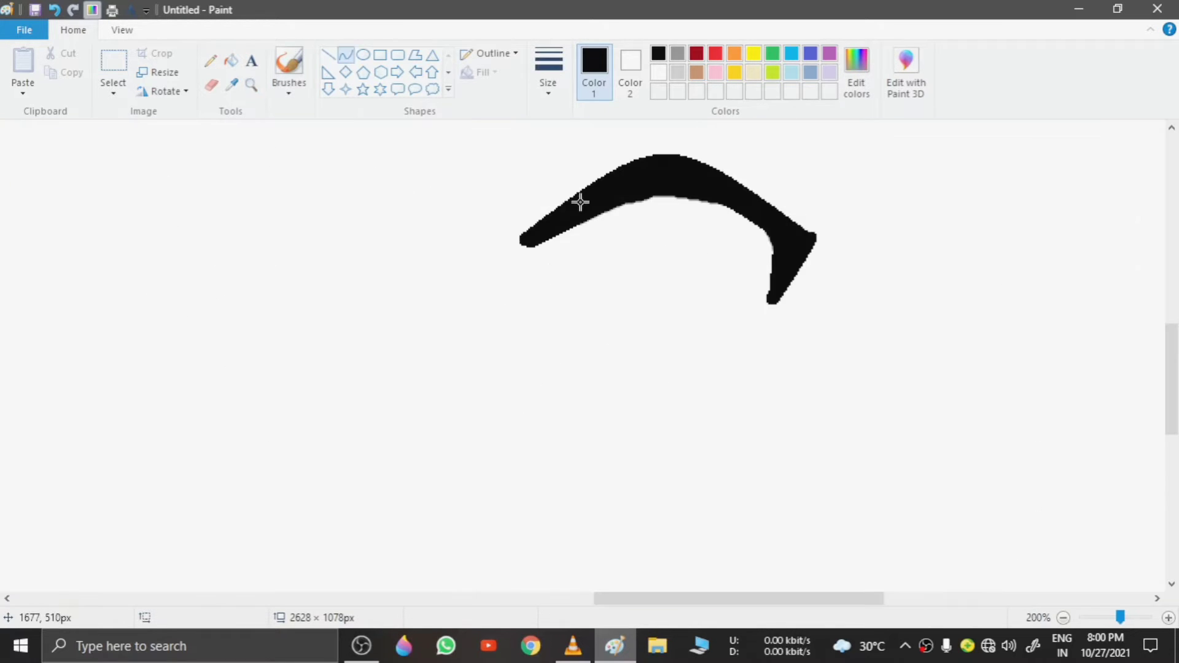
{"action": "left_click_drag", "start_coordinate": [575, 207], "coordinate": [582, 349]}
{"action": "left_click_drag", "start_coordinate": [580, 294], "coordinate": [568, 272]}
{"action": "left_click_drag", "start_coordinate": [747, 210], "coordinate": [742, 352]}
{"action": "left_click_drag", "start_coordinate": [747, 295], "coordinate": [758, 272]}
{"action": "left_click", "coordinate": [821, 321]}
Step: Close the iris with a nearly straight bottom line and choose the third line thickness for the finer lash marks
{"action": "mouse_move", "coordinate": [583, 352]}
{"action": "left_mouse_down"}
{"action": "mouse_move", "coordinate": [754, 350]}
{"action": "mouse_move", "coordinate": [787, 327]}
{"action": "left_mouse_up"}
{"action": "left_click", "coordinate": [837, 345]}
{"action": "left_click", "coordinate": [549, 81]}
{"action": "left_click", "coordinate": [557, 192]}
Step: Select the finished eye outline with a rectangular selection and copy it
{"action": "left_click", "coordinate": [1064, 617]}
{"action": "left_click", "coordinate": [1063, 618]}
{"action": "left_click", "coordinate": [115, 63]}
{"action": "left_click_drag", "start_coordinate": [756, 346], "coordinate": [718, 296]}
{"action": "right_click", "coordinate": [691, 316]}
{"action": "left_click", "coordinate": [767, 350]}
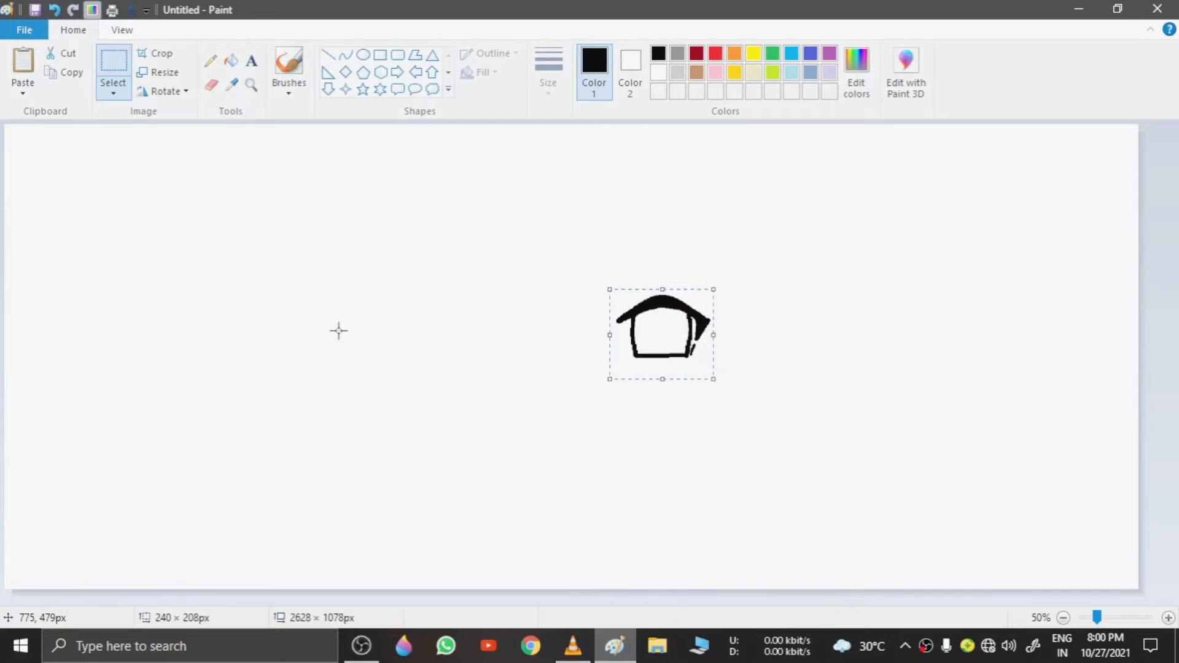
Step: Paste the eye copy beside the original and flip it horizontally to form the left eye
{"action": "right_click", "coordinate": [339, 332]}
{"action": "left_click", "coordinate": [374, 388]}
{"action": "left_click_drag", "start_coordinate": [53, 177], "coordinate": [555, 358]}
{"action": "right_click", "coordinate": [516, 339]}
{"action": "mouse_move", "coordinate": [561, 487]}
{"action": "left_click", "coordinate": [680, 566]}
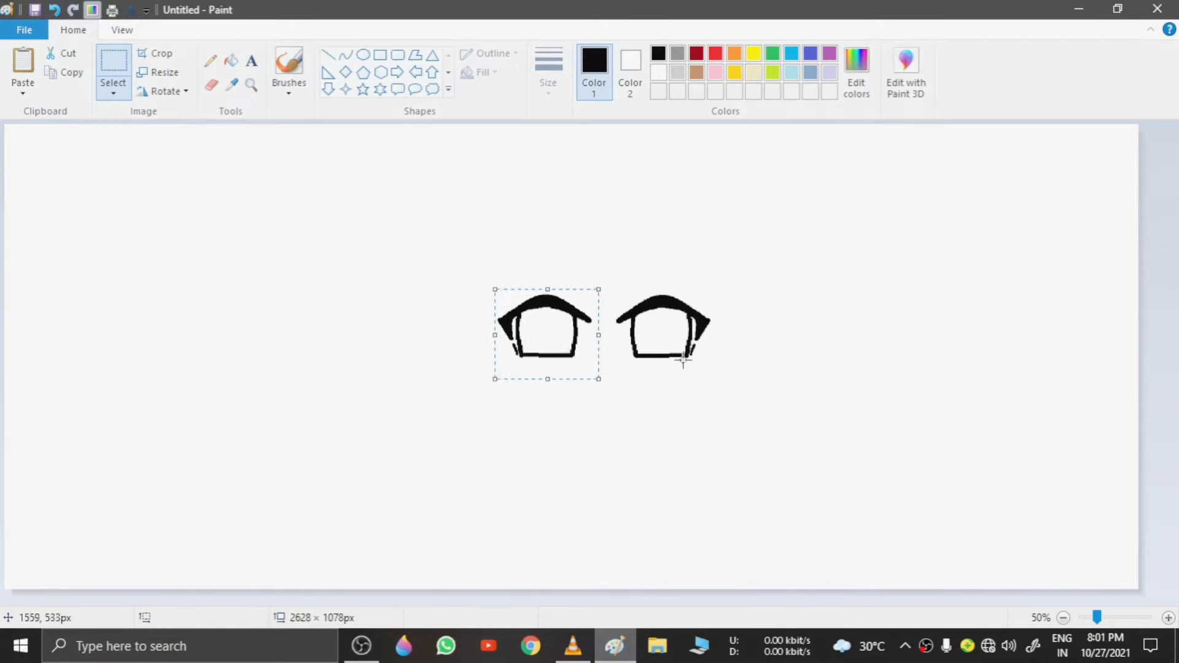
Step: Select both eyes together and move them to the middle of the canvas
{"action": "left_click_drag", "start_coordinate": [489, 374], "coordinate": [563, 350]}
{"action": "left_click_drag", "start_coordinate": [720, 279], "coordinate": [721, 280]}
{"action": "left_click_drag", "start_coordinate": [590, 347], "coordinate": [538, 364]}
{"action": "left_click", "coordinate": [732, 377]}
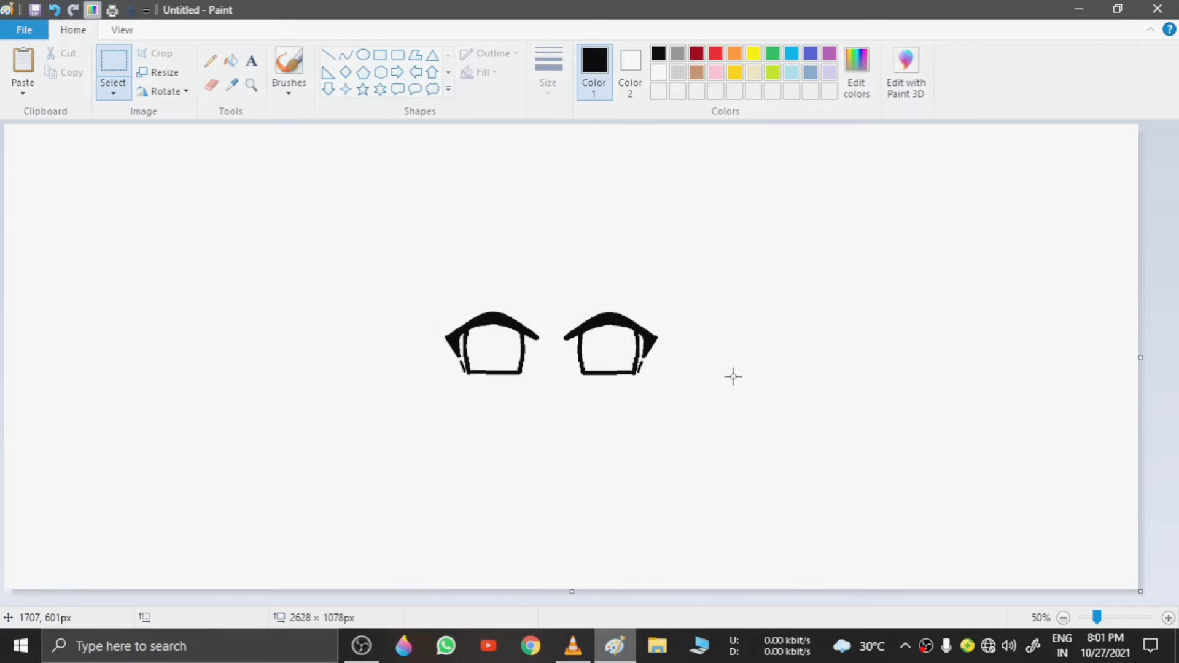
Step: Draw two black ellipses in the right eye: a highlight in the iris's upper left corner and a pupil about 38 × 63 px
{"action": "left_click", "coordinate": [251, 85]}
{"action": "left_click", "coordinate": [586, 360]}
{"action": "left_click", "coordinate": [596, 362]}
{"action": "left_click", "coordinate": [362, 55]}
{"action": "left_click_drag", "start_coordinate": [515, 307], "coordinate": [583, 183]}
{"action": "left_click_drag", "start_coordinate": [543, 269], "coordinate": [540, 261]}
{"action": "left_click", "coordinate": [606, 345]}
{"action": "left_click_drag", "start_coordinate": [606, 348], "coordinate": [670, 236]}
{"action": "left_click_drag", "start_coordinate": [644, 282], "coordinate": [631, 302]}
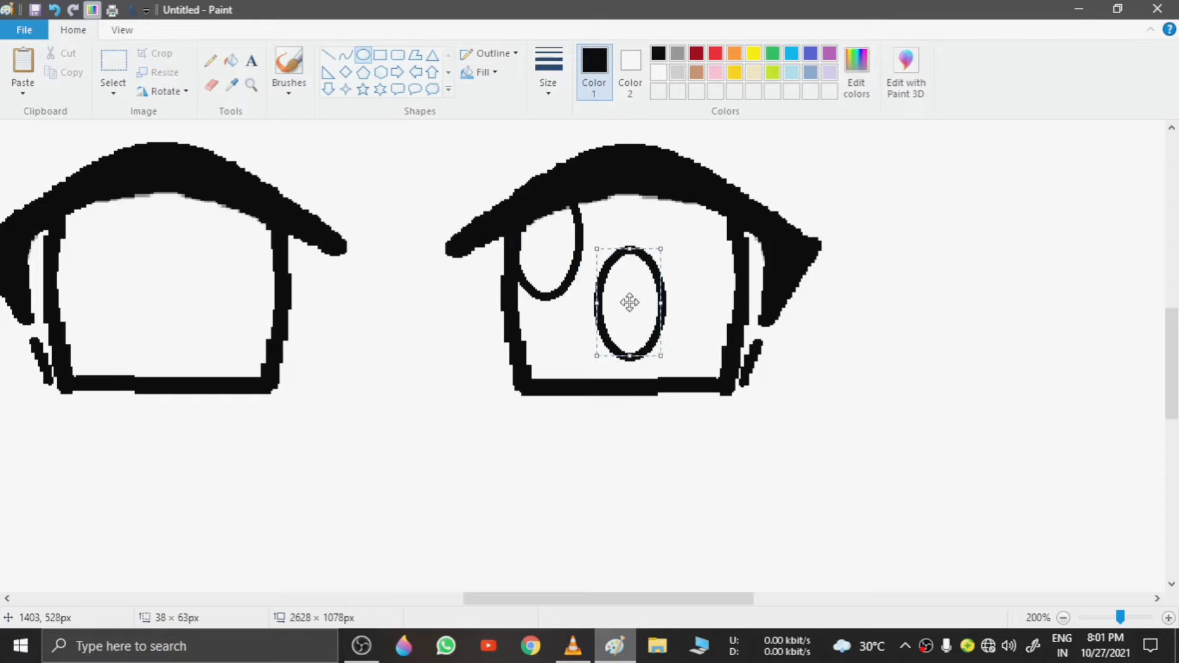
Step: Draw a matching highlight ellipse about 41 × 63 px and a pupil ellipse in the left eye
{"action": "mouse_move", "coordinate": [62, 302]}
{"action": "left_mouse_down"}
{"action": "mouse_move", "coordinate": [129, 169]}
{"action": "mouse_move", "coordinate": [142, 179]}
{"action": "left_mouse_up"}
{"action": "left_click_drag", "start_coordinate": [139, 305], "coordinate": [132, 284]}
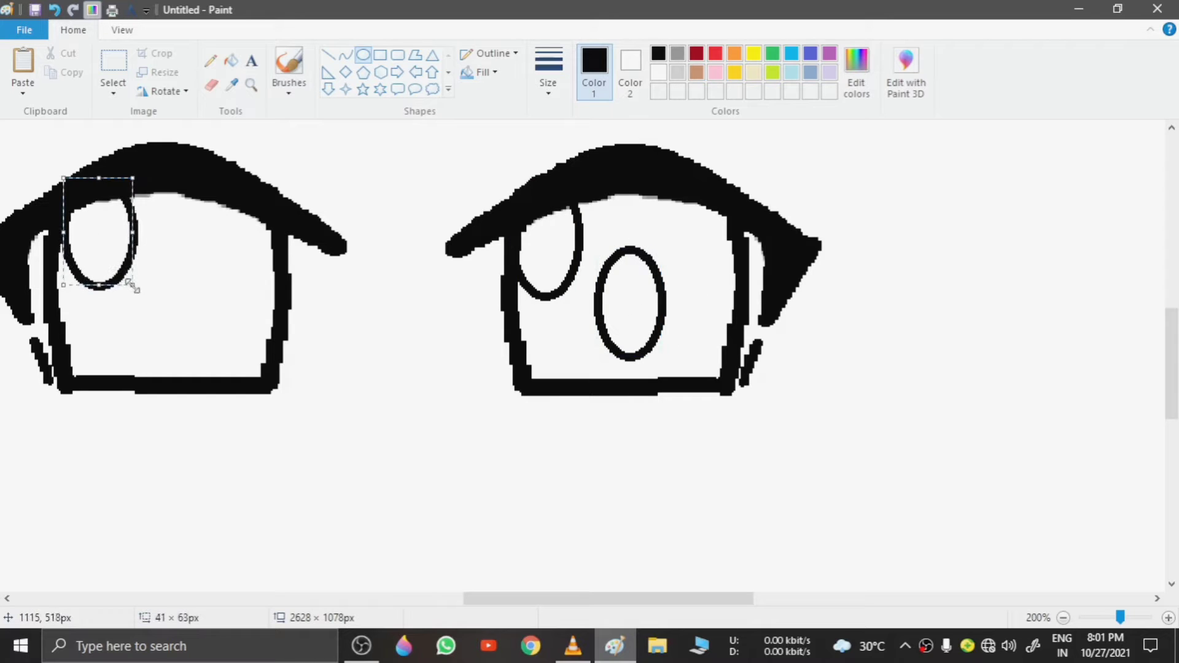
{"action": "mouse_move", "coordinate": [112, 236]}
{"action": "left_mouse_down"}
{"action": "mouse_move", "coordinate": [102, 227]}
{"action": "mouse_move", "coordinate": [97, 238]}
{"action": "left_mouse_up"}
{"action": "left_click", "coordinate": [136, 345]}
{"action": "left_click_drag", "start_coordinate": [136, 346], "coordinate": [205, 231]}
{"action": "left_click_drag", "start_coordinate": [172, 288], "coordinate": [161, 309]}
{"action": "left_click", "coordinate": [621, 237]}
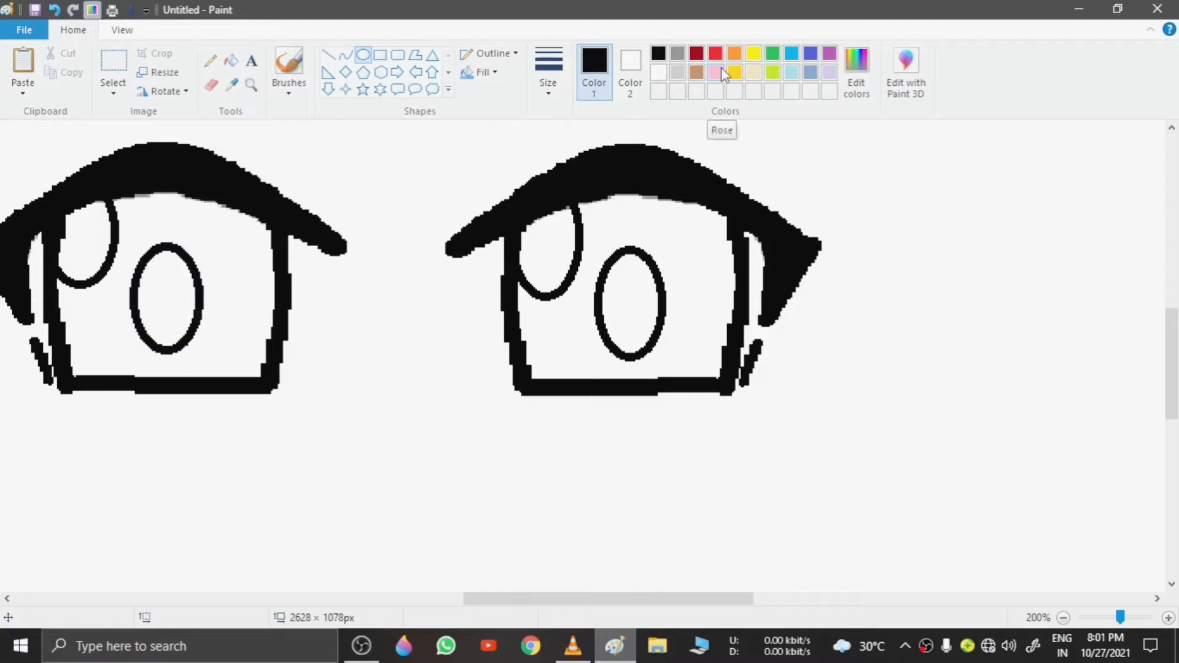
Step: Fill the pupils of both eyes with black
{"action": "left_click", "coordinate": [230, 60]}
{"action": "left_click", "coordinate": [164, 301]}
{"action": "left_click", "coordinate": [636, 302]}
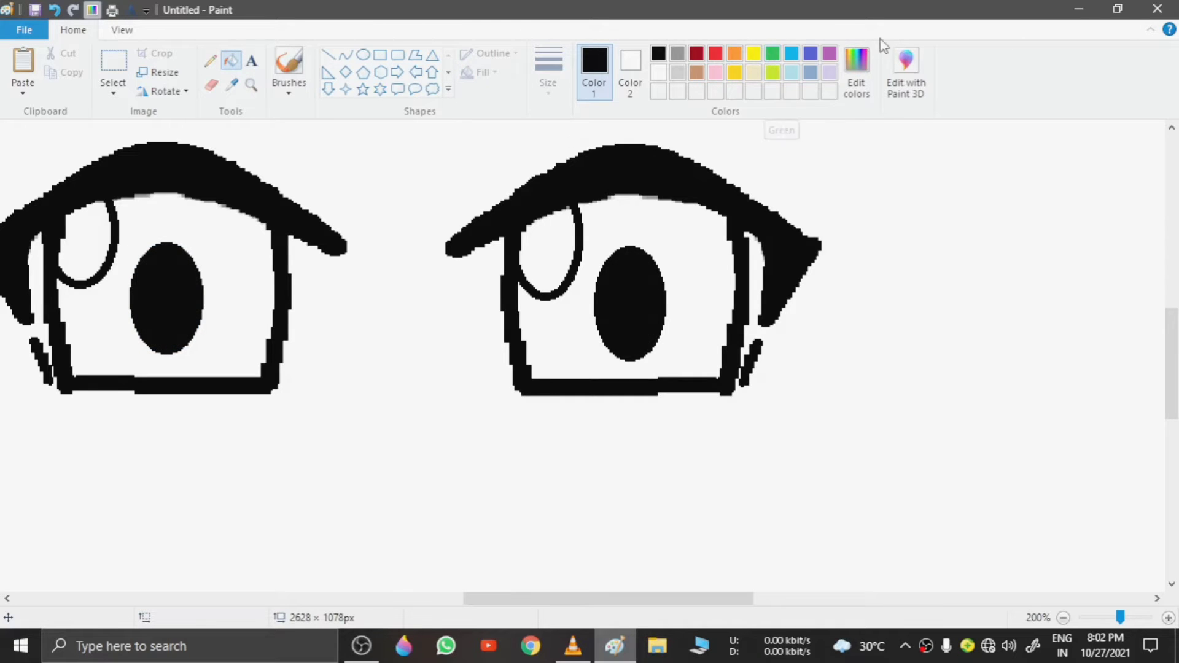
Step: Define a dark purple with RGB 55, 44, 73 and fill the irises of both eyes with it
{"action": "left_click", "coordinate": [857, 70]}
{"action": "left_click", "coordinate": [704, 319]}
{"action": "left_click", "coordinate": [765, 321]}
{"action": "left_click", "coordinate": [765, 327]}
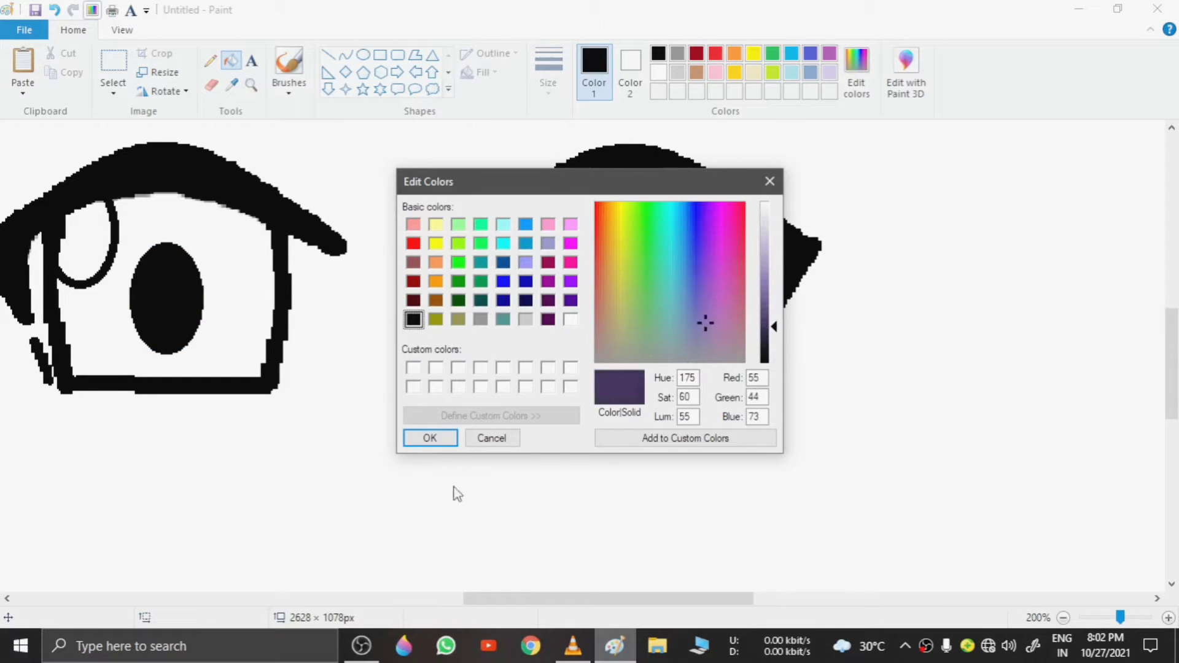
{"action": "left_click", "coordinate": [430, 438]}
{"action": "left_click", "coordinate": [675, 239]}
{"action": "left_click", "coordinate": [208, 261]}
Step: Define a lighter shade of the purple and draw a curved line with it across the right iris above the pupil
{"action": "left_click", "coordinate": [856, 70]}
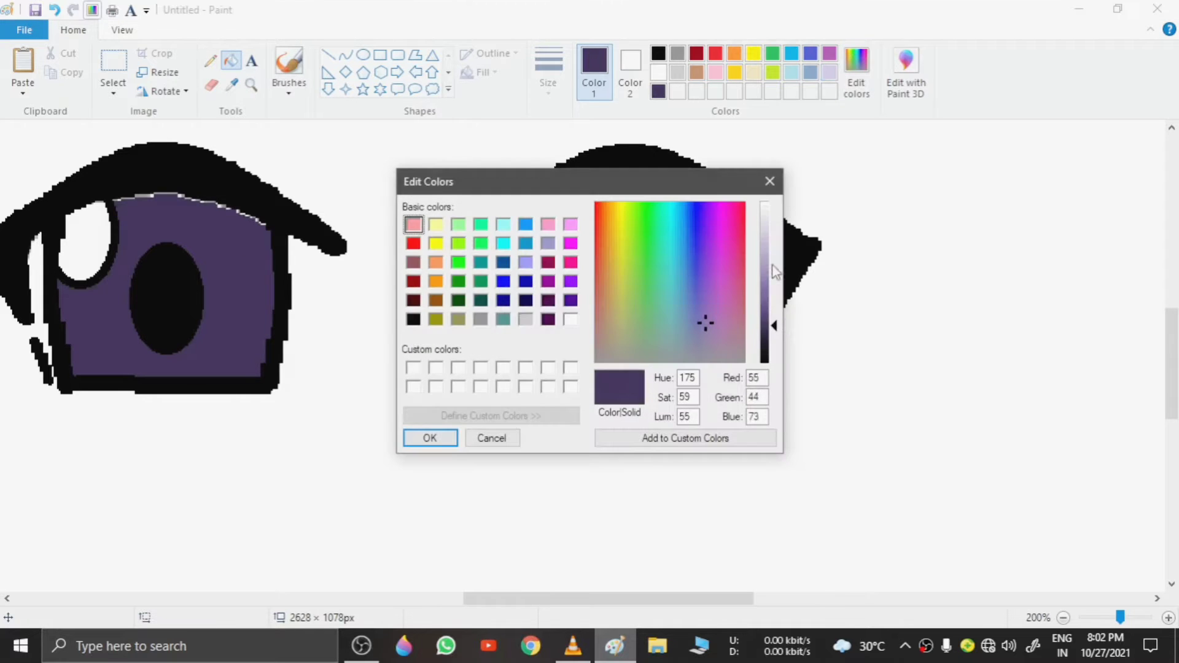
{"action": "left_click", "coordinate": [774, 305]}
{"action": "left_click", "coordinate": [429, 437]}
{"action": "left_click", "coordinate": [345, 55]}
{"action": "mouse_move", "coordinate": [582, 246]}
{"action": "left_mouse_down"}
{"action": "mouse_move", "coordinate": [668, 235]}
{"action": "mouse_move", "coordinate": [728, 252]}
{"action": "left_mouse_up"}
{"action": "double_click", "coordinate": [649, 234]}
{"action": "left_click", "coordinate": [852, 273]}
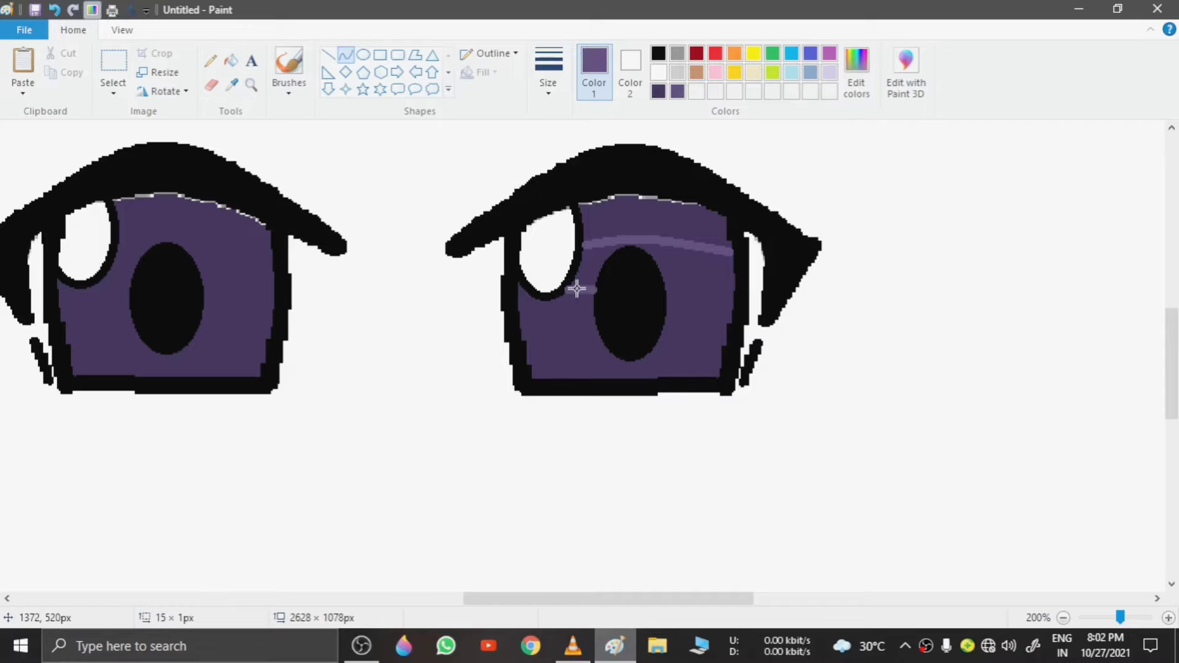
Step: Draw the band's lower edge on both sides of the right pupil and fill the band with the lighter purple
{"action": "left_click_drag", "start_coordinate": [577, 288], "coordinate": [579, 282]}
{"action": "left_click_drag", "start_coordinate": [667, 291], "coordinate": [730, 293]}
{"action": "double_click", "coordinate": [701, 287]}
{"action": "left_click", "coordinate": [511, 181]}
{"action": "left_click", "coordinate": [231, 61]}
{"action": "left_click", "coordinate": [694, 268]}
Step: Draw the matching lighter purple curve across the left iris above the pupil
{"action": "left_click", "coordinate": [344, 56]}
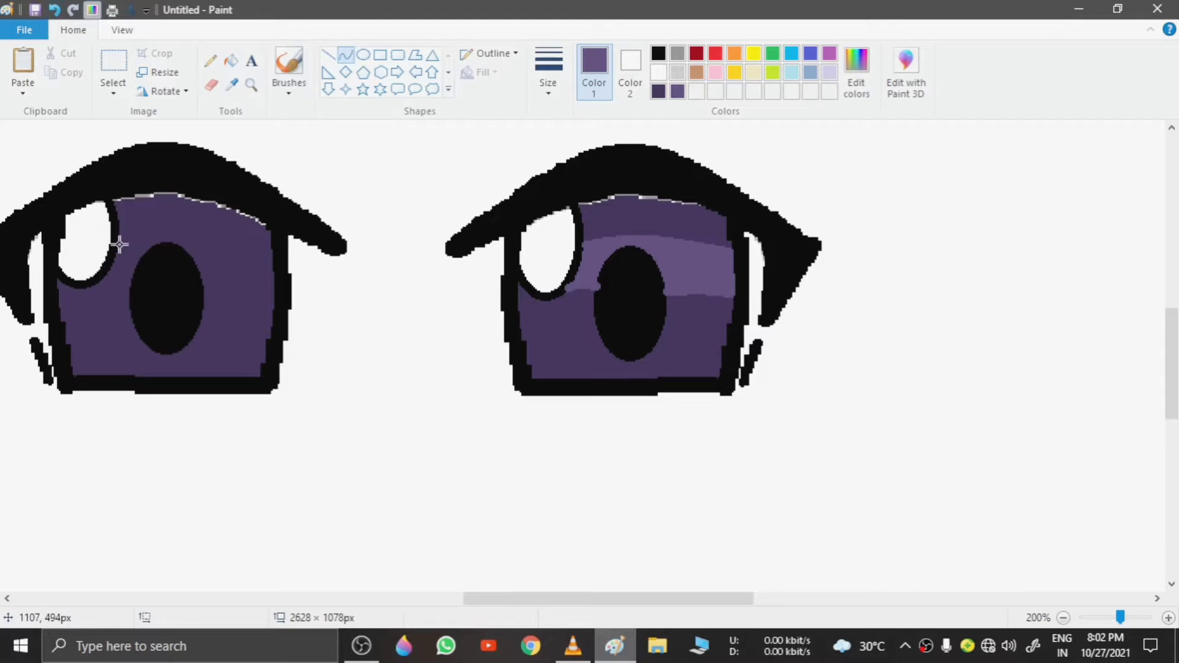
{"action": "left_click_drag", "start_coordinate": [120, 245], "coordinate": [266, 258]}
{"action": "mouse_move", "coordinate": [178, 251]}
{"action": "left_mouse_down"}
{"action": "mouse_move", "coordinate": [174, 240]}
{"action": "mouse_move", "coordinate": [272, 253]}
{"action": "left_mouse_up"}
{"action": "left_click", "coordinate": [55, 10]}
{"action": "double_click", "coordinate": [179, 234]}
Step: Draw the band's lower edge on both sides of the left pupil and fill the band with the lighter purple
{"action": "left_click", "coordinate": [109, 289]}
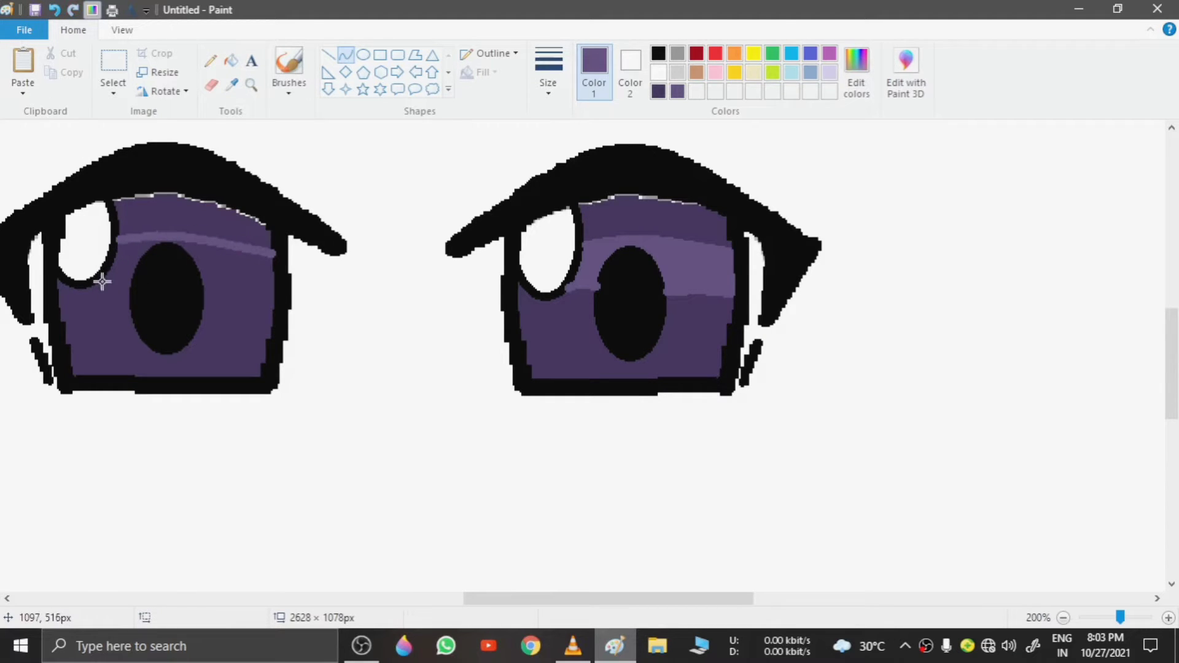
{"action": "left_click", "coordinate": [112, 274]}
{"action": "left_click_drag", "start_coordinate": [204, 288], "coordinate": [275, 292]}
{"action": "double_click", "coordinate": [235, 285]}
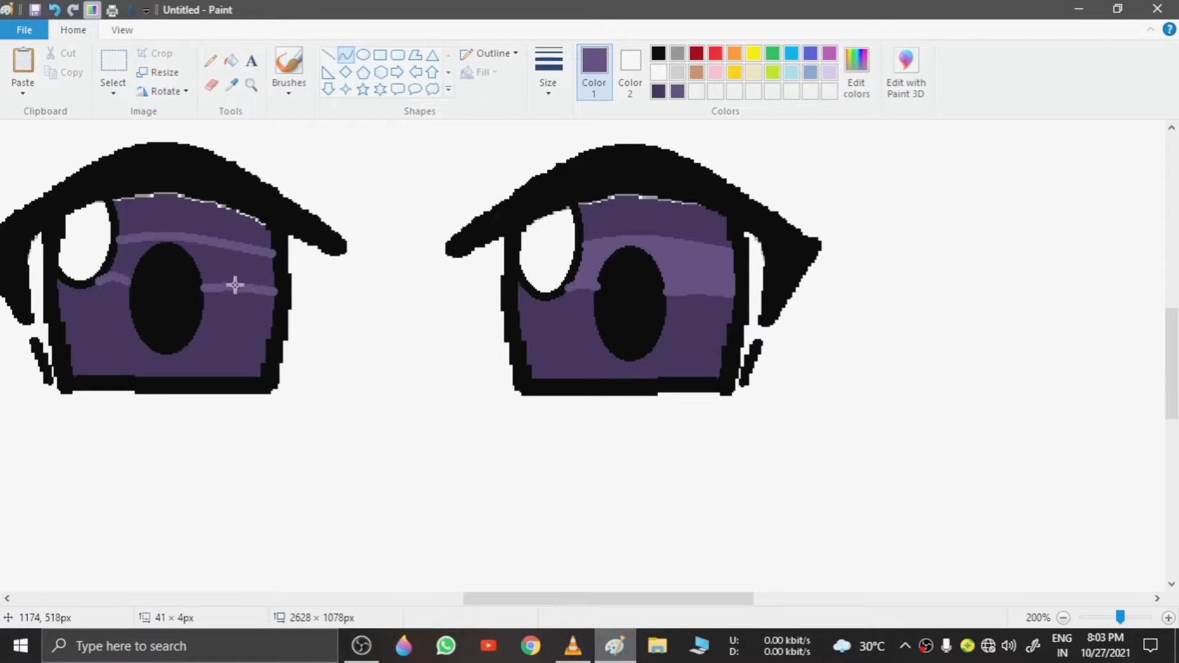
{"action": "left_click", "coordinate": [232, 60]}
{"action": "left_click", "coordinate": [219, 268]}
Step: Define a light purple with RGB 104, 84, 137 and fill the lower part of both irises
{"action": "left_click", "coordinate": [857, 73]}
{"action": "left_click", "coordinate": [780, 287]}
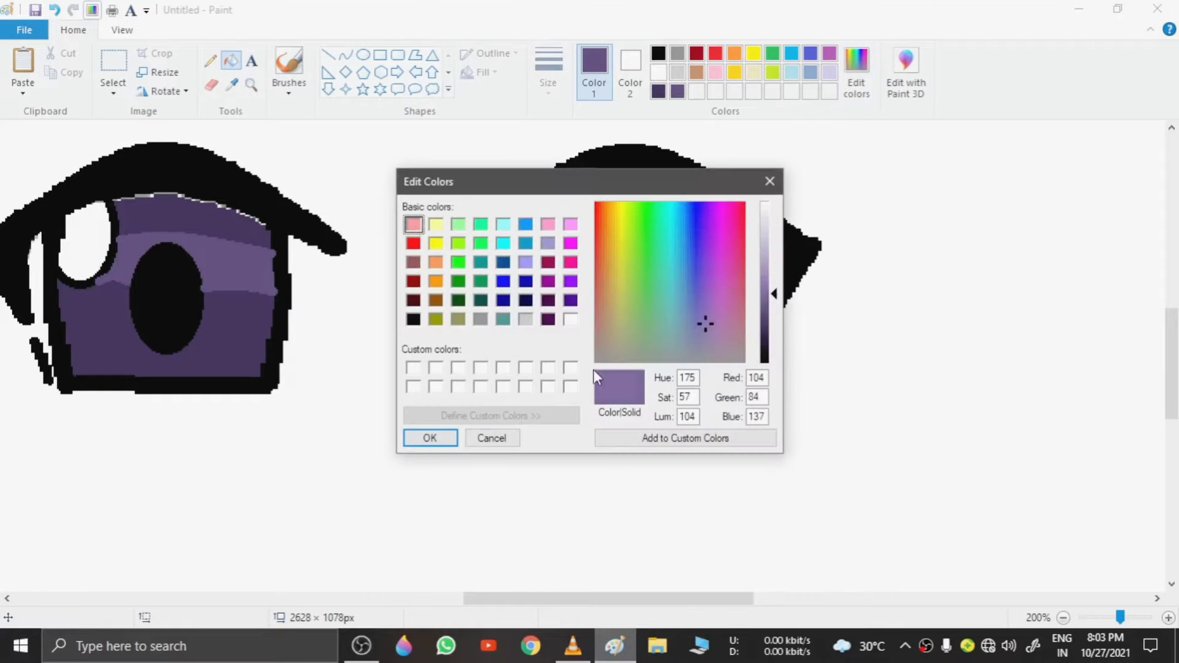
{"action": "left_click", "coordinate": [418, 437]}
{"action": "left_click", "coordinate": [197, 337]}
{"action": "left_click", "coordinate": [570, 344]}
Step: Draw solid white ellipses with black outlines over the pupils of both eyes
{"action": "left_click", "coordinate": [363, 55]}
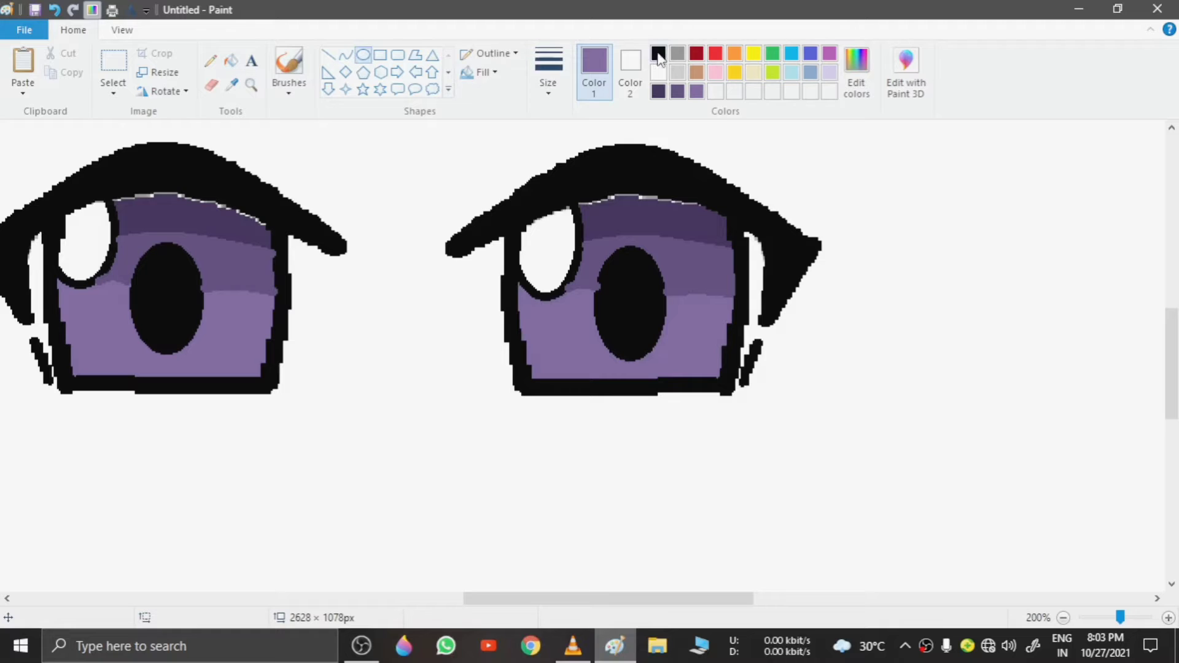
{"action": "left_click", "coordinate": [658, 53]}
{"action": "left_click", "coordinate": [485, 72]}
{"action": "left_click", "coordinate": [491, 148]}
{"action": "left_click_drag", "start_coordinate": [614, 361], "coordinate": [677, 246]}
{"action": "left_click_drag", "start_coordinate": [652, 282], "coordinate": [641, 284]}
{"action": "left_click", "coordinate": [540, 332]}
{"action": "left_click_drag", "start_coordinate": [145, 351], "coordinate": [223, 246]}
{"action": "left_click_drag", "start_coordinate": [184, 294], "coordinate": [167, 297]}
{"action": "left_click", "coordinate": [243, 289]}
Step: Draw a small bent nose line and a small closed mouth below and between the eyes with black curves
{"action": "left_click", "coordinate": [1063, 618]}
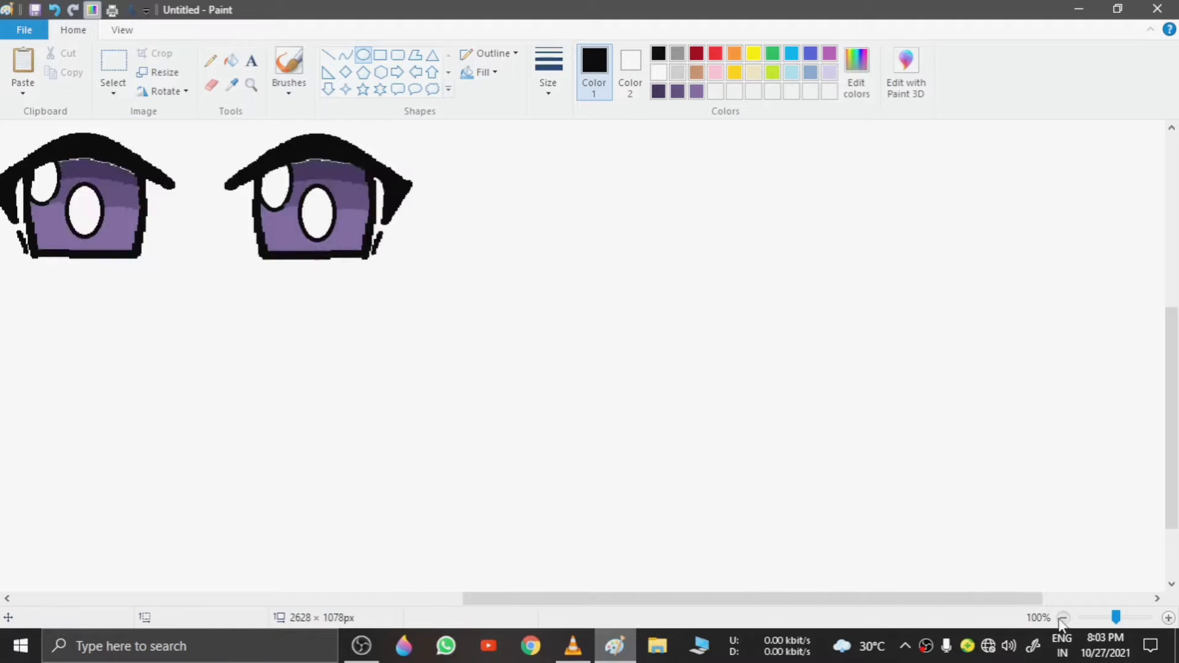
{"action": "left_click", "coordinate": [1063, 618]}
{"action": "left_click", "coordinate": [252, 86]}
{"action": "left_click", "coordinate": [568, 372]}
{"action": "left_click", "coordinate": [346, 56]}
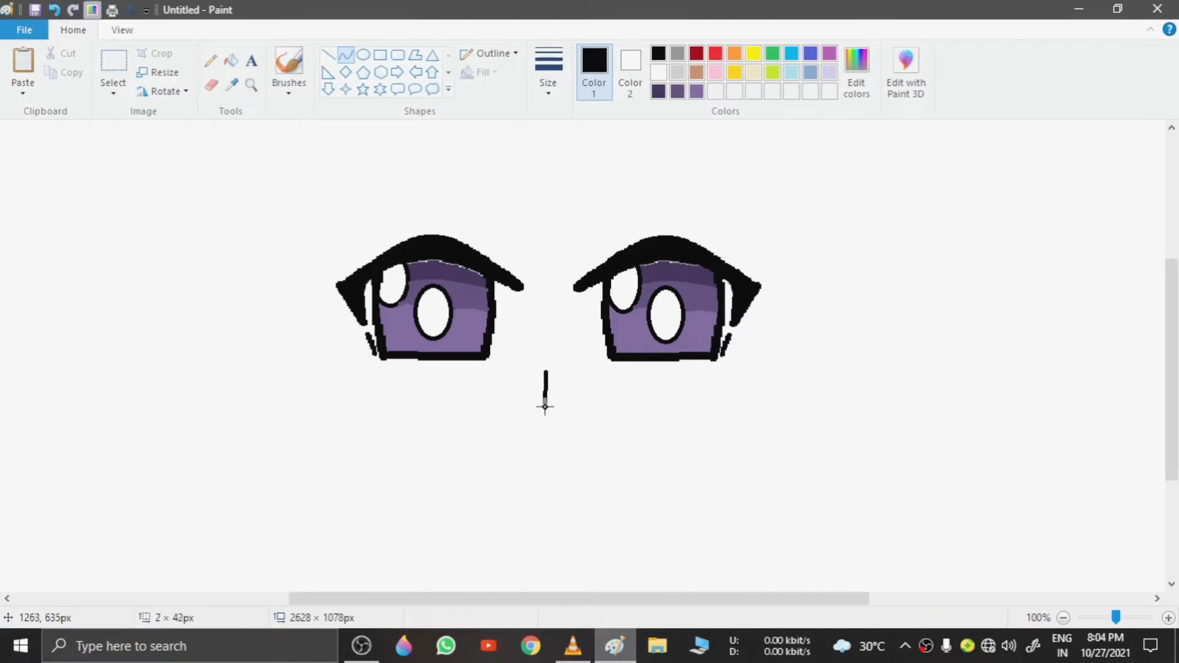
{"action": "double_click", "coordinate": [537, 384]}
{"action": "left_click", "coordinate": [544, 430]}
{"action": "key", "text": "ctrl+z"}
{"action": "left_click_drag", "start_coordinate": [544, 411], "coordinate": [538, 411]}
{"action": "left_click", "coordinate": [549, 469]}
Step: Draw a slanted, tapering eyebrow outline above the right eye with the Curve tool and fill it with black
{"action": "left_click_drag", "start_coordinate": [591, 194], "coordinate": [751, 230]}
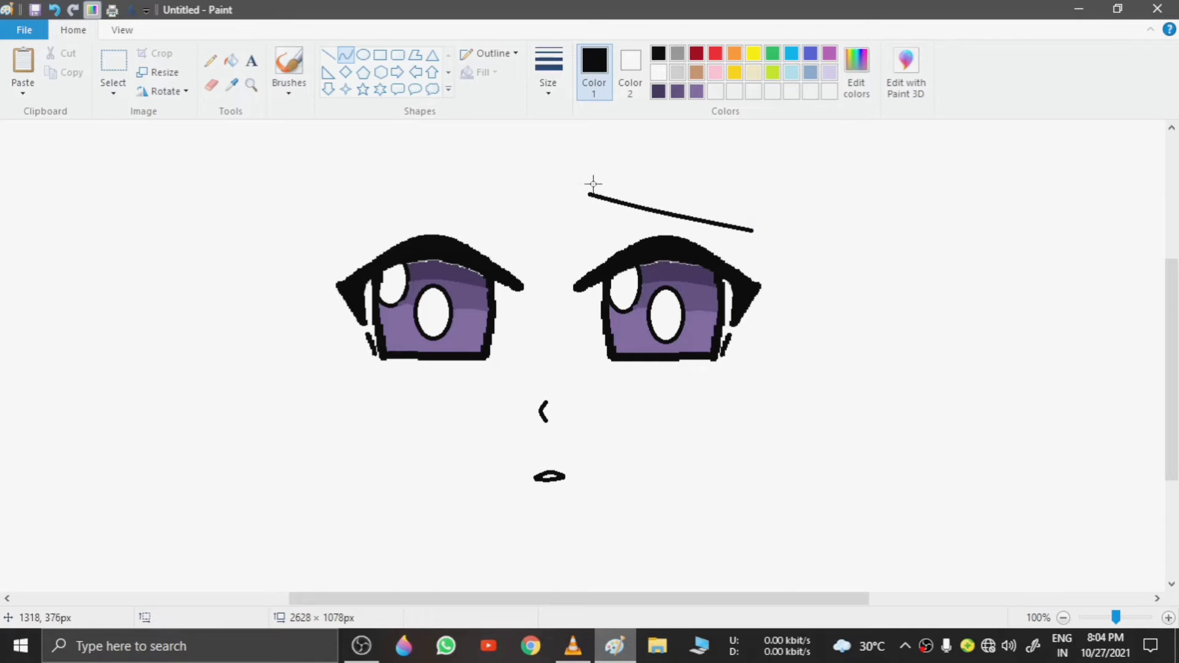
{"action": "mouse_move", "coordinate": [592, 186]}
{"action": "left_mouse_down"}
{"action": "mouse_move", "coordinate": [716, 205]}
{"action": "mouse_move", "coordinate": [749, 227]}
{"action": "mouse_move", "coordinate": [600, 178]}
{"action": "left_mouse_up"}
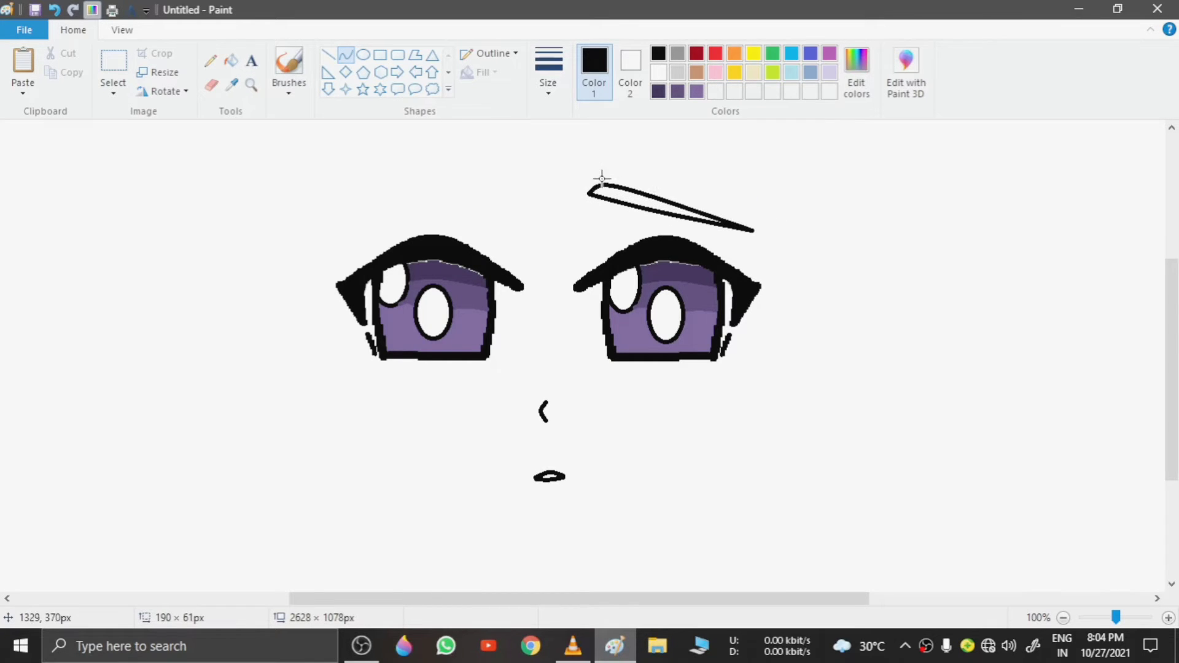
{"action": "left_click", "coordinate": [231, 60]}
{"action": "left_click", "coordinate": [663, 204]}
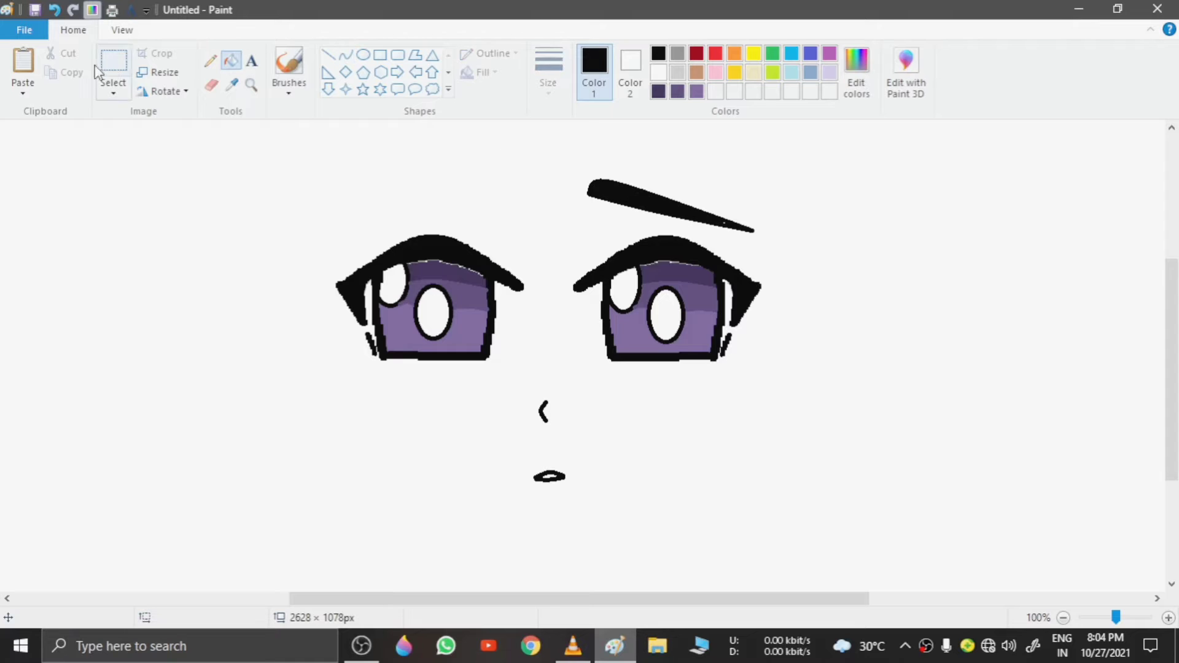
Step: Outline the right eyebrow with a free-form selection and copy it
{"action": "left_click", "coordinate": [113, 87]}
{"action": "left_click", "coordinate": [137, 149]}
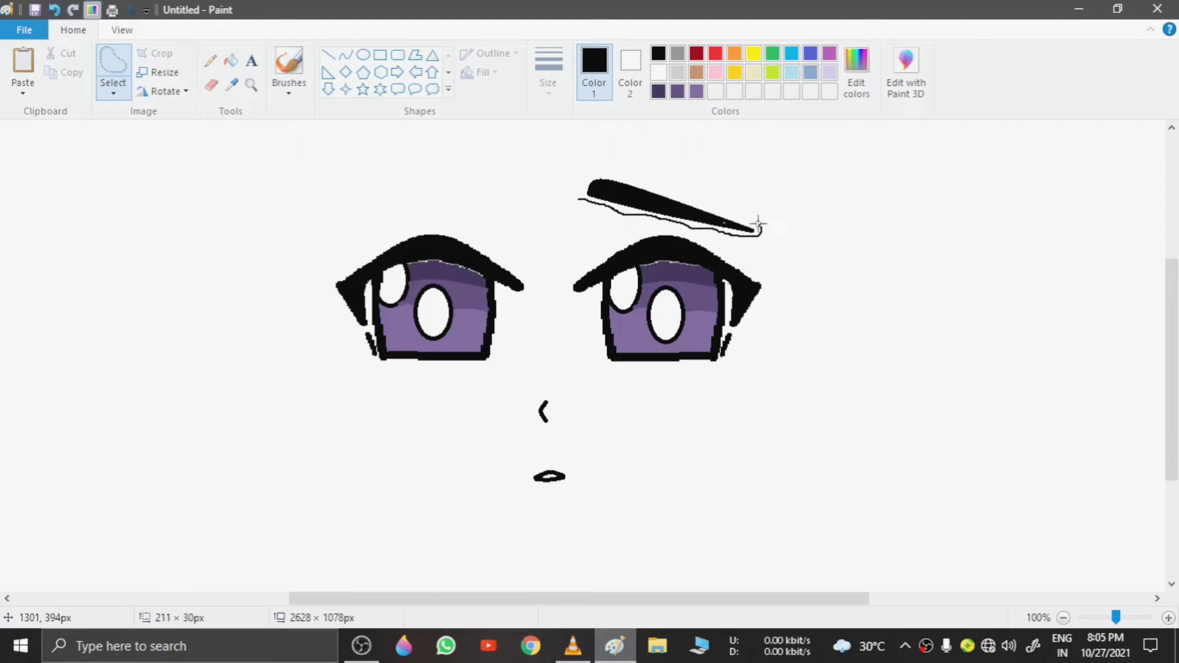
{"action": "mouse_move", "coordinate": [759, 223]}
{"action": "left_mouse_down"}
{"action": "mouse_move", "coordinate": [643, 177]}
{"action": "mouse_move", "coordinate": [580, 197]}
{"action": "left_mouse_up"}
{"action": "right_click", "coordinate": [625, 199]}
{"action": "left_click", "coordinate": [657, 232]}
{"action": "left_click", "coordinate": [375, 172]}
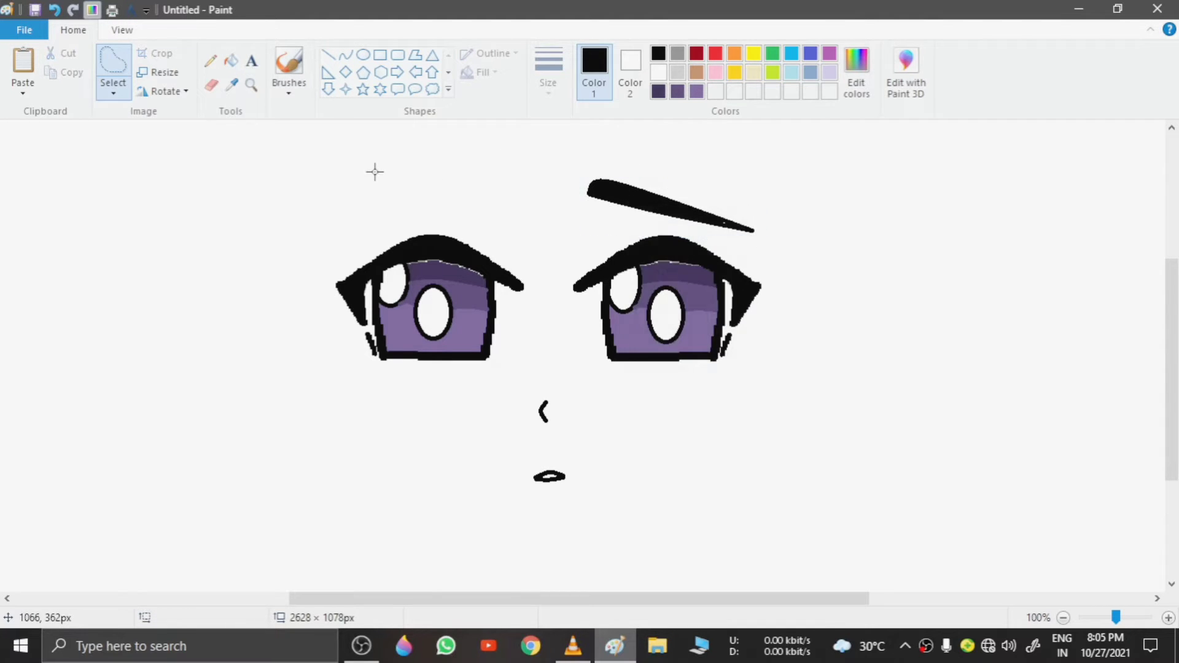
Step: Paste the eyebrow, place it above the left eye and flip it horizontally
{"action": "left_click", "coordinate": [23, 61]}
{"action": "right_click", "coordinate": [447, 172]}
{"action": "left_click_drag", "start_coordinate": [105, 153], "coordinate": [438, 214]}
{"action": "mouse_move", "coordinate": [512, 313]}
{"action": "left_click", "coordinate": [605, 391]}
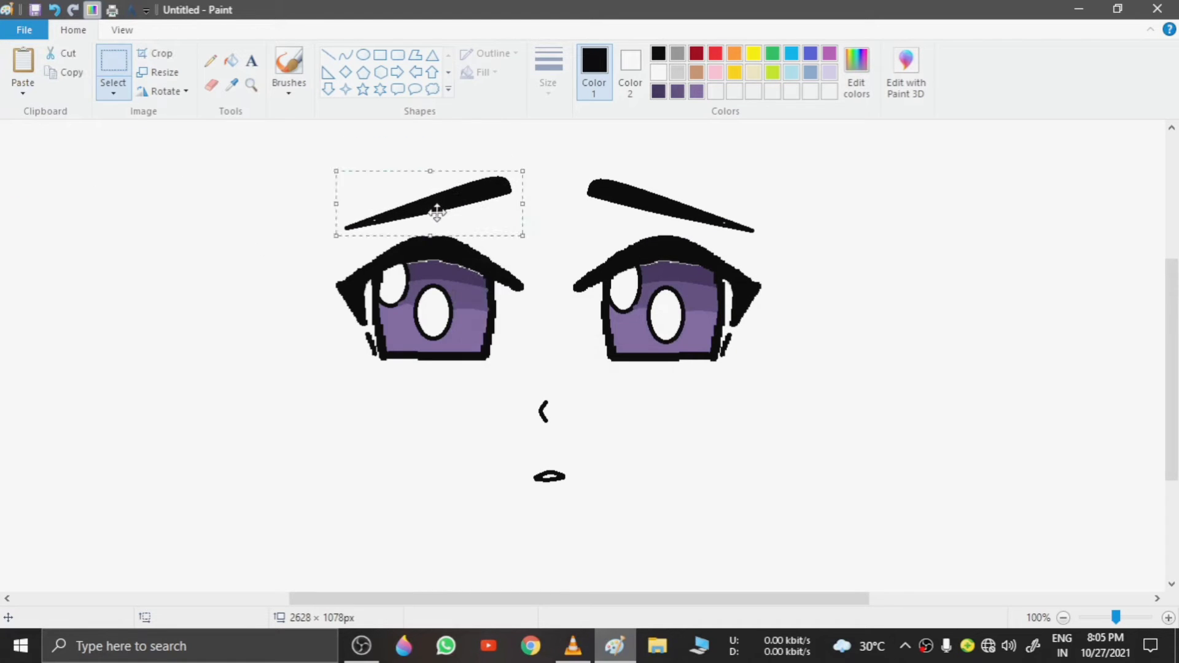
{"action": "left_click", "coordinate": [889, 472]}
Step: Draw a curved jawline from beside the left eye to the chin and adjust its ends to about 265 × 277 px
{"action": "left_click", "coordinate": [1063, 618]}
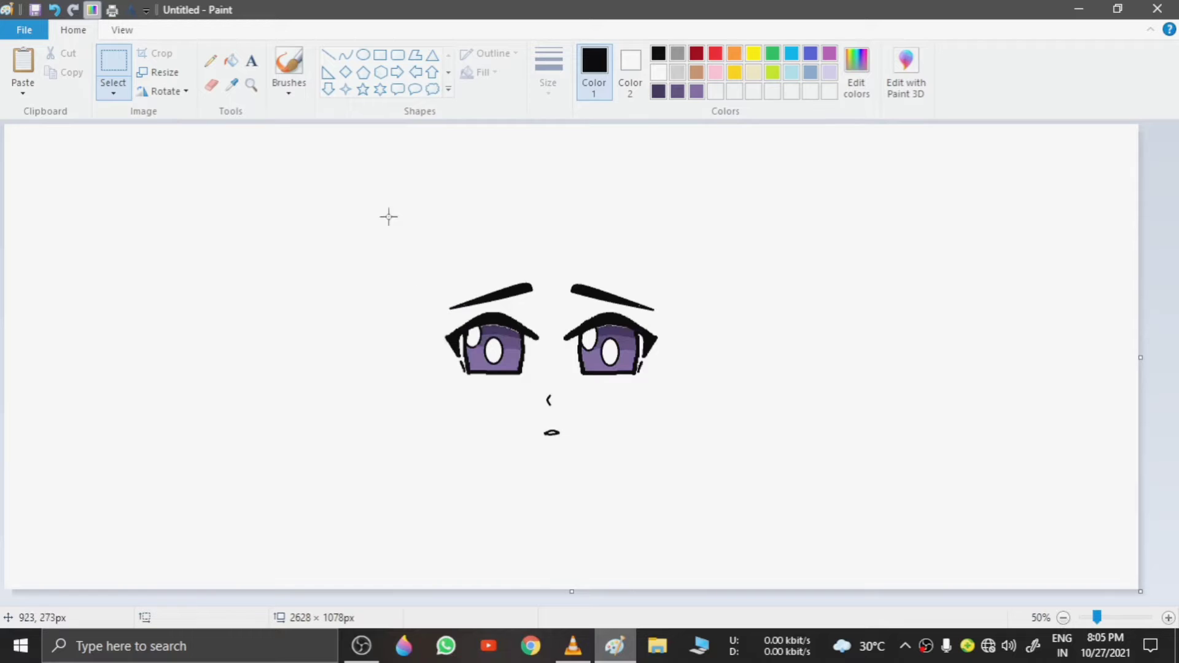
{"action": "left_click", "coordinate": [345, 57]}
{"action": "mouse_move", "coordinate": [419, 321]}
{"action": "left_mouse_down"}
{"action": "mouse_move", "coordinate": [522, 465]}
{"action": "mouse_move", "coordinate": [536, 460]}
{"action": "left_mouse_up"}
{"action": "mouse_move", "coordinate": [488, 443]}
{"action": "left_mouse_down"}
{"action": "mouse_move", "coordinate": [475, 451]}
{"action": "mouse_move", "coordinate": [472, 438]}
{"action": "left_mouse_up"}
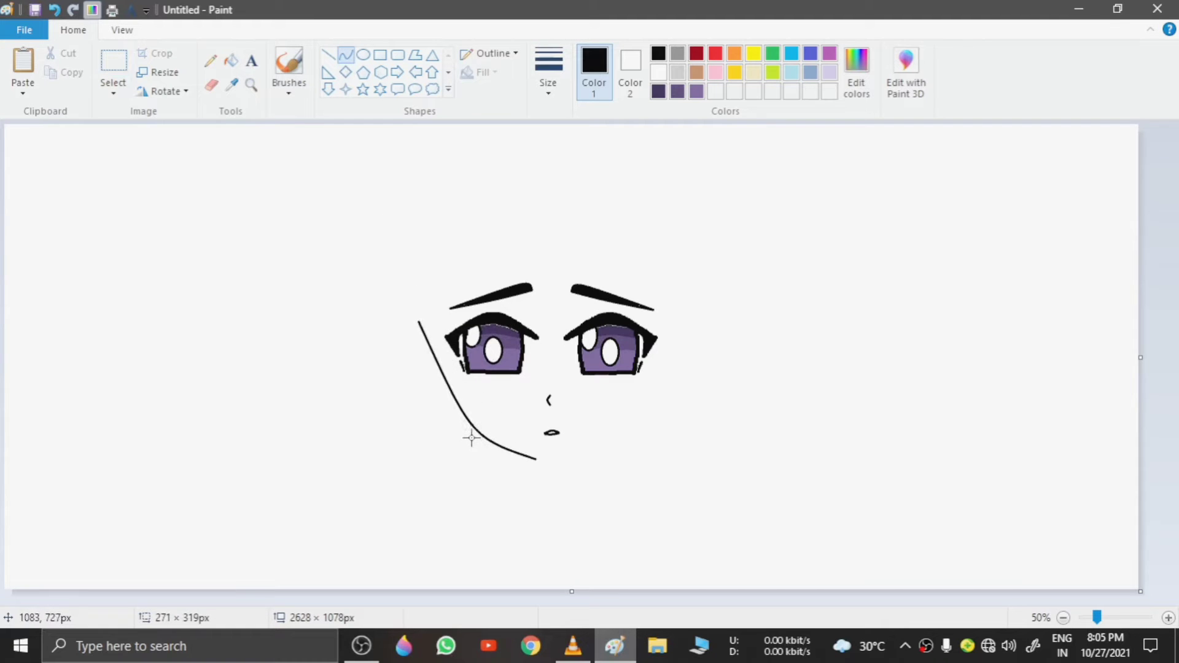
{"action": "left_click", "coordinate": [471, 438]}
{"action": "left_click_drag", "start_coordinate": [420, 323], "coordinate": [430, 340]}
{"action": "left_click_drag", "start_coordinate": [536, 459], "coordinate": [546, 465]}
Step: Try moving the jawline slightly toward the chin's centre and flipping a copy of it horizontally
{"action": "mouse_move", "coordinate": [430, 341]}
{"action": "left_mouse_down"}
{"action": "mouse_move", "coordinate": [422, 327]}
{"action": "mouse_move", "coordinate": [540, 463]}
{"action": "mouse_move", "coordinate": [483, 451]}
{"action": "left_mouse_up"}
{"action": "left_click", "coordinate": [615, 453]}
{"action": "left_click", "coordinate": [483, 450]}
{"action": "right_click", "coordinate": [497, 434]}
{"action": "mouse_move", "coordinate": [540, 482]}
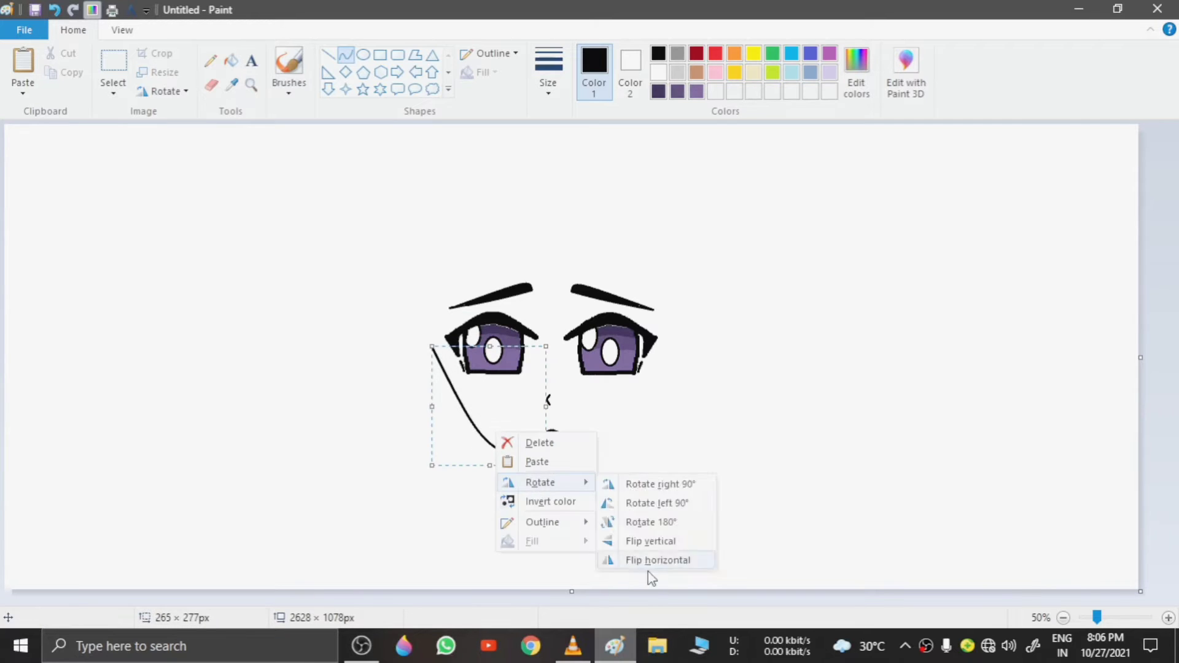
{"action": "left_click", "coordinate": [649, 557]}
Step: Try placing the flipped jawline copy under the right eye opposite the original, and undo both jawline curves
{"action": "key", "text": "Right"}
{"action": "key", "text": "Right"}
{"action": "key", "text": "Right"}
{"action": "key", "text": "Right"}
{"action": "key", "text": "Right"}
{"action": "key", "text": "Right"}
{"action": "key", "text": "Right"}
{"action": "key", "text": "Right"}
{"action": "key", "text": "Right"}
{"action": "key", "text": "Right"}
{"action": "key", "text": "Right"}
{"action": "key", "text": "Right"}
{"action": "key", "text": "Right"}
{"action": "key", "text": "Right"}
{"action": "key", "text": "Right"}
{"action": "key", "text": "Right"}
{"action": "key", "text": "Right"}
{"action": "key", "text": "Right"}
{"action": "key", "text": "Right"}
{"action": "key", "text": "Right"}
{"action": "key", "text": "Left"}
{"action": "key", "text": "Left"}
{"action": "key", "text": "Left"}
{"action": "key", "text": "Left"}
{"action": "key", "text": "Left"}
{"action": "key", "text": "Left"}
{"action": "key", "text": "Left"}
{"action": "key", "text": "Left"}
{"action": "key", "text": "Left"}
{"action": "key", "text": "Left"}
{"action": "key", "text": "Right"}
{"action": "key", "text": "Right"}
{"action": "key", "text": "Right"}
{"action": "key", "text": "Right"}
{"action": "key", "text": "Right"}
{"action": "key", "text": "Right"}
{"action": "key", "text": "Right"}
{"action": "key", "text": "Right"}
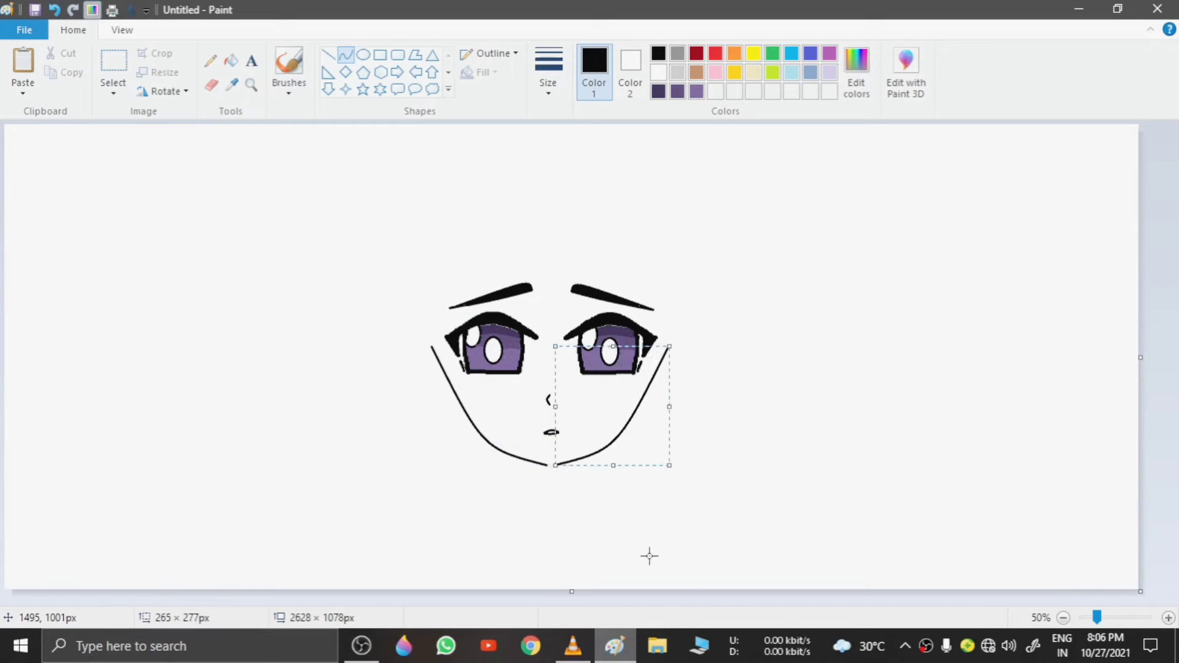
{"action": "left_click", "coordinate": [731, 422]}
{"action": "key", "text": "ctrl+z"}
{"action": "key", "text": "ctrl+z"}
Step: Draw a steeper curved jawline from beside the left eye toward the chin, about 177 × 307 px
{"action": "mouse_move", "coordinate": [436, 329]}
{"action": "left_mouse_down"}
{"action": "mouse_move", "coordinate": [489, 468]}
{"action": "mouse_move", "coordinate": [512, 463]}
{"action": "left_mouse_up"}
{"action": "mouse_move", "coordinate": [472, 455]}
{"action": "left_mouse_down"}
{"action": "mouse_move", "coordinate": [452, 447]}
{"action": "mouse_move", "coordinate": [457, 434]}
{"action": "left_mouse_up"}
{"action": "left_click", "coordinate": [570, 416]}
{"action": "left_click_drag", "start_coordinate": [436, 329], "coordinate": [512, 461]}
{"action": "left_click", "coordinate": [463, 439]}
{"action": "left_click", "coordinate": [463, 438]}
Step: Flip a copy of the jawline horizontally and place it beside the right eye as the opposite side of the face
{"action": "right_click", "coordinate": [465, 428]}
{"action": "mouse_move", "coordinate": [510, 477]}
{"action": "left_click", "coordinate": [655, 558]}
{"action": "key", "text": "Right"}
{"action": "key", "text": "Right"}
{"action": "key", "text": "Right"}
{"action": "key", "text": "Right"}
{"action": "key", "text": "Right"}
{"action": "key", "text": "Right"}
{"action": "key", "text": "Right"}
{"action": "key", "text": "Right"}
{"action": "key", "text": "Right"}
{"action": "key", "text": "Right"}
{"action": "key", "text": "Right"}
{"action": "key", "text": "Right"}
{"action": "key", "text": "Right"}
{"action": "key", "text": "Right"}
{"action": "key", "text": "Right"}
{"action": "key", "text": "Right"}
{"action": "key", "text": "Right"}
{"action": "key", "text": "Right"}
{"action": "key", "text": "Right"}
{"action": "key", "text": "Right"}
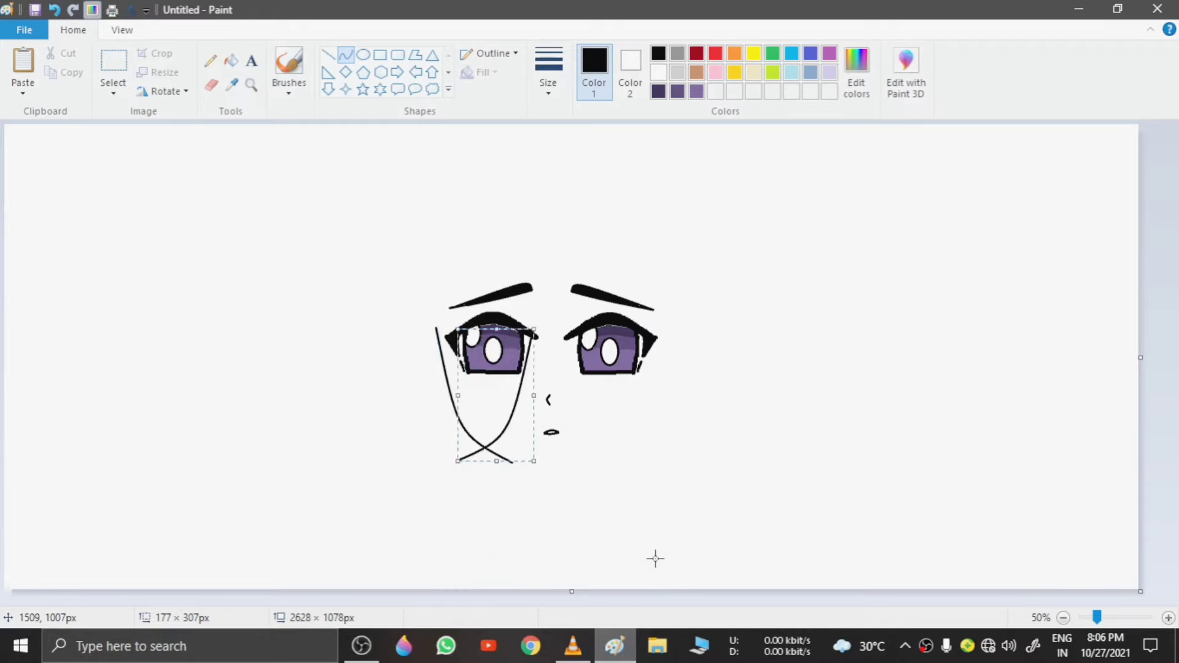
{"action": "left_click_drag", "start_coordinate": [625, 387], "coordinate": [628, 390]}
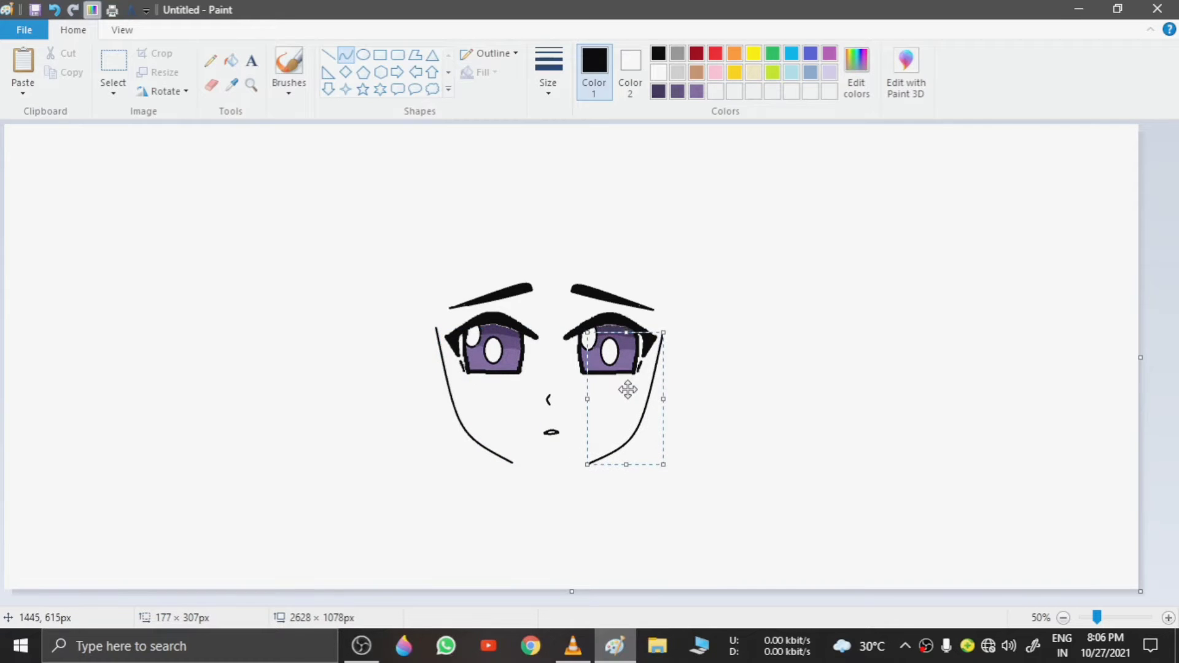
{"action": "left_click", "coordinate": [767, 359]}
{"action": "left_click_drag", "start_coordinate": [502, 456], "coordinate": [547, 472]}
{"action": "left_click", "coordinate": [54, 11]}
{"action": "left_click", "coordinate": [211, 85]}
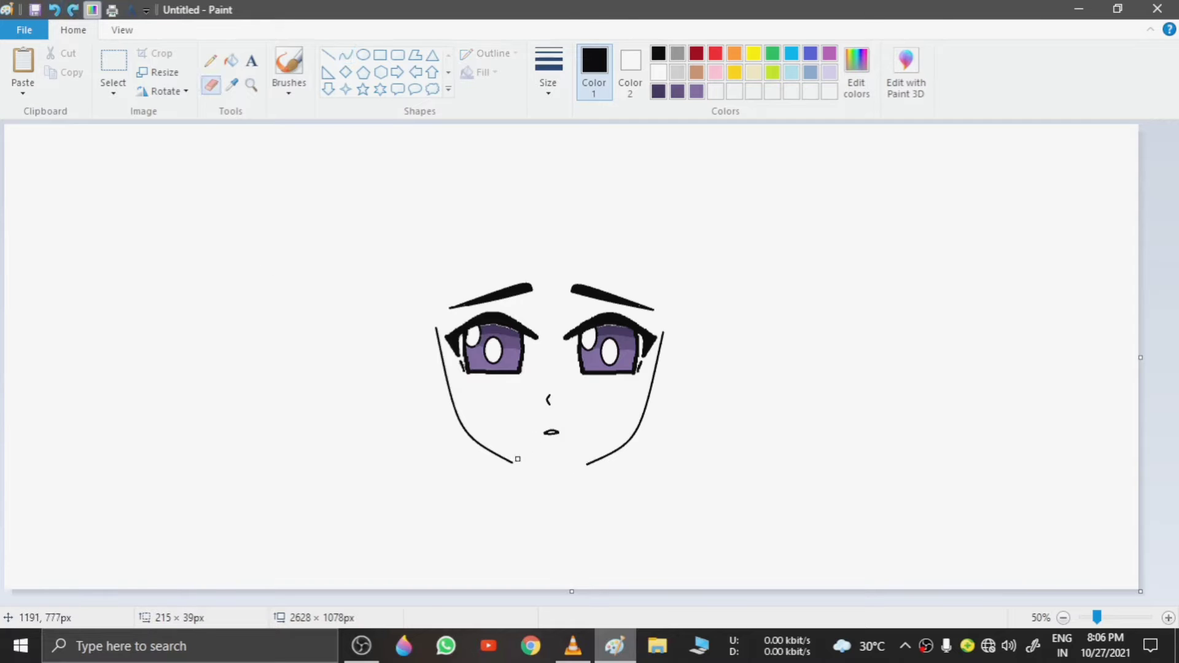
Step: Join the lower ends of both jawlines with a downward-bowed chin curve using the Curve tool
{"action": "left_click", "coordinate": [345, 55]}
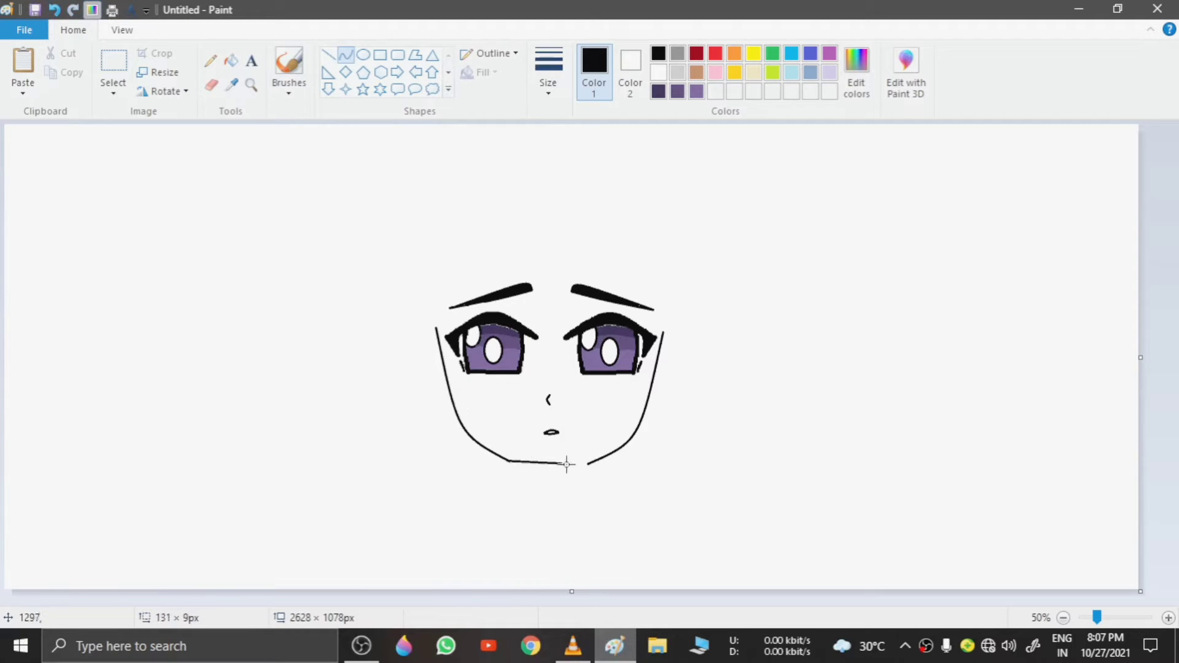
{"action": "left_click_drag", "start_coordinate": [566, 464], "coordinate": [587, 464]}
{"action": "left_click_drag", "start_coordinate": [546, 462], "coordinate": [542, 477]}
{"action": "left_click", "coordinate": [590, 280]}
Step: Draw pointed fringe strands with curves over the centre of the forehead, down between the eyes and up past the right eyebrow
{"action": "mouse_move", "coordinate": [524, 242]}
{"action": "left_mouse_down"}
{"action": "mouse_move", "coordinate": [547, 333]}
{"action": "mouse_move", "coordinate": [582, 248]}
{"action": "mouse_move", "coordinate": [602, 300]}
{"action": "left_mouse_up"}
{"action": "double_click", "coordinate": [531, 289]}
{"action": "left_click", "coordinate": [586, 314]}
{"action": "double_click", "coordinate": [585, 300]}
{"action": "left_click", "coordinate": [631, 297]}
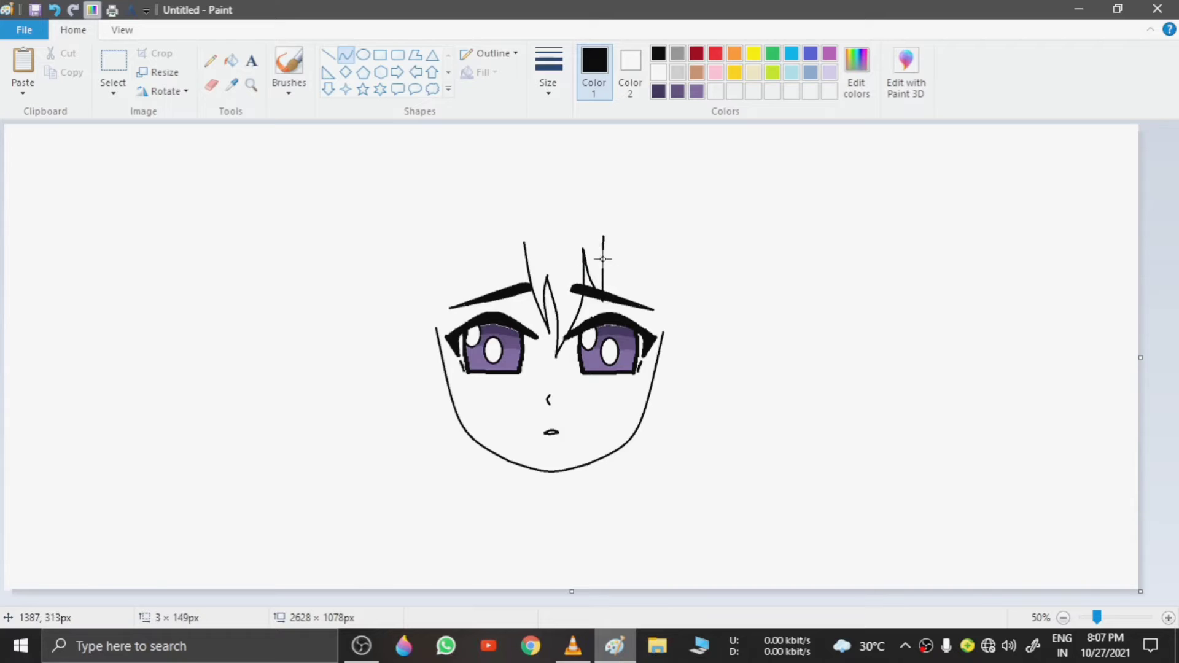
Step: Continue the pointed fringe strands from above the right eyebrow down beside the right eye to the cheek
{"action": "left_click_drag", "start_coordinate": [603, 258], "coordinate": [624, 280]}
{"action": "left_click_drag", "start_coordinate": [620, 235], "coordinate": [639, 319]}
{"action": "mouse_move", "coordinate": [639, 288]}
{"action": "left_mouse_down"}
{"action": "mouse_move", "coordinate": [640, 276]}
{"action": "mouse_move", "coordinate": [646, 289]}
{"action": "left_mouse_up"}
{"action": "left_click", "coordinate": [660, 330]}
{"action": "left_click_drag", "start_coordinate": [645, 360], "coordinate": [644, 388]}
{"action": "left_click", "coordinate": [660, 331]}
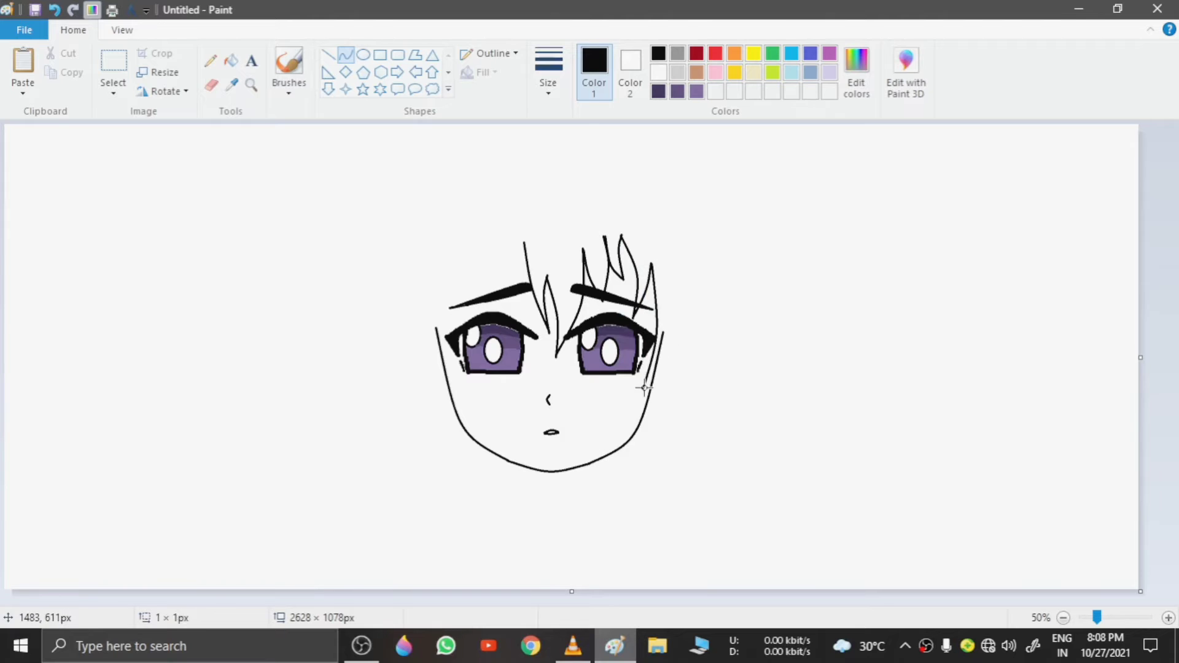
{"action": "left_click", "coordinate": [667, 355]}
Step: Draw pointed fringe strands over the left eyebrow, ending at the outer corner of the left eye
{"action": "left_click_drag", "start_coordinate": [528, 318], "coordinate": [512, 275]}
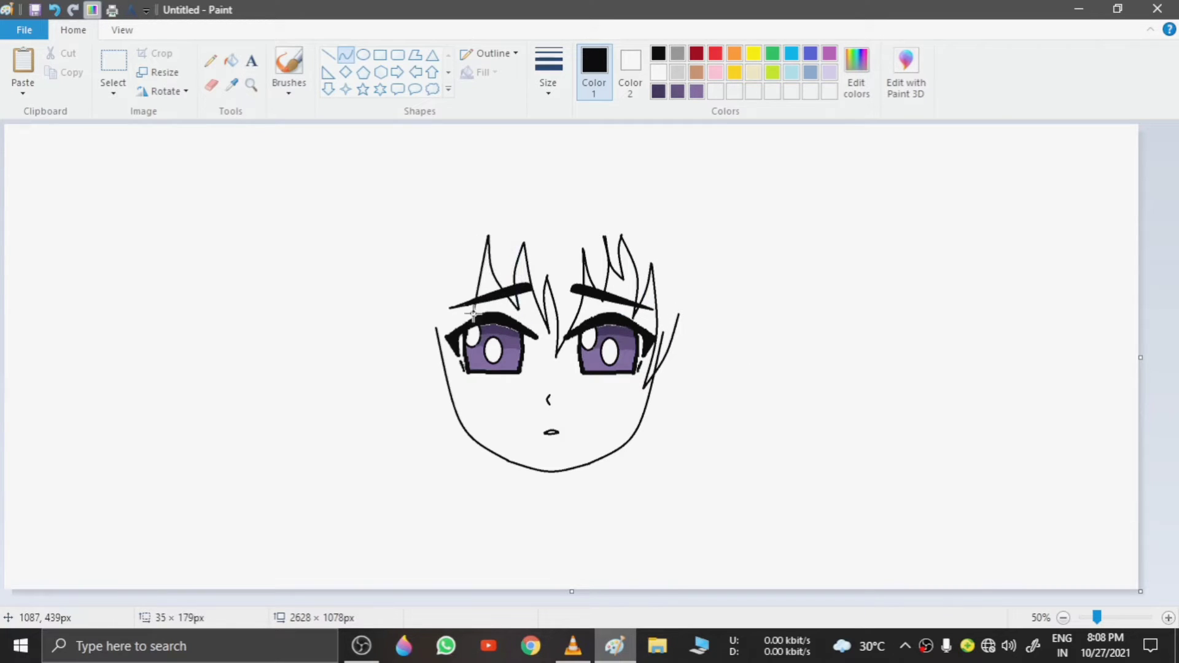
{"action": "left_click_drag", "start_coordinate": [473, 313], "coordinate": [477, 292]}
{"action": "mouse_move", "coordinate": [446, 329]}
{"action": "left_mouse_down"}
{"action": "mouse_move", "coordinate": [464, 246]}
{"action": "mouse_move", "coordinate": [459, 318]}
{"action": "left_mouse_up"}
{"action": "double_click", "coordinate": [464, 285]}
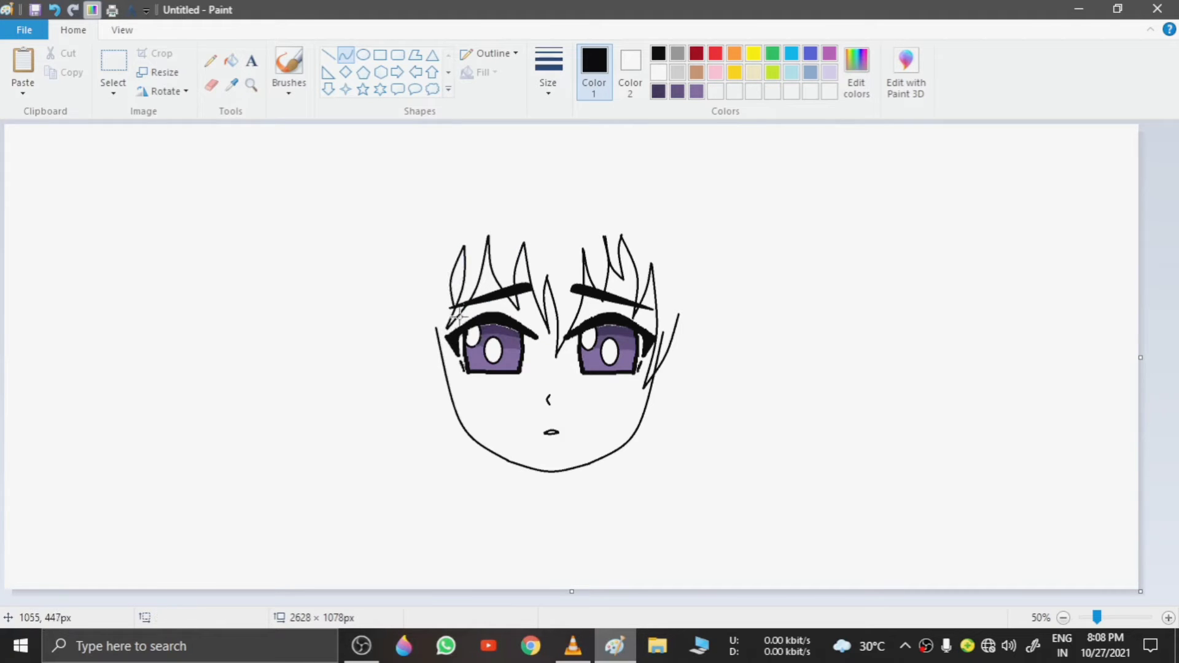
Step: Draw a long side lock beside the left eye, with an inner curve about 107 × 361 px and an outer curve meeting at the cheek
{"action": "double_click", "coordinate": [442, 318]}
{"action": "mouse_move", "coordinate": [429, 256]}
{"action": "left_mouse_down"}
{"action": "mouse_move", "coordinate": [452, 389]}
{"action": "mouse_move", "coordinate": [474, 419]}
{"action": "left_mouse_up"}
{"action": "left_click", "coordinate": [443, 381]}
{"action": "left_click", "coordinate": [438, 377]}
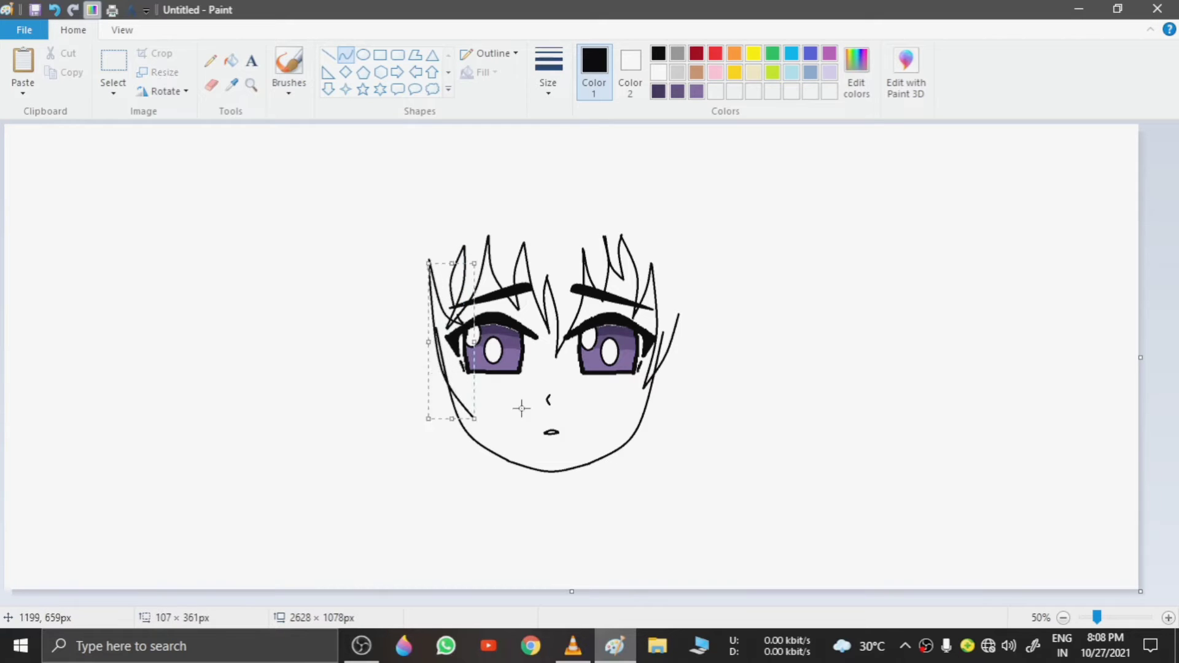
{"action": "left_click_drag", "start_coordinate": [399, 262], "coordinate": [436, 395]}
{"action": "left_click", "coordinate": [412, 349]}
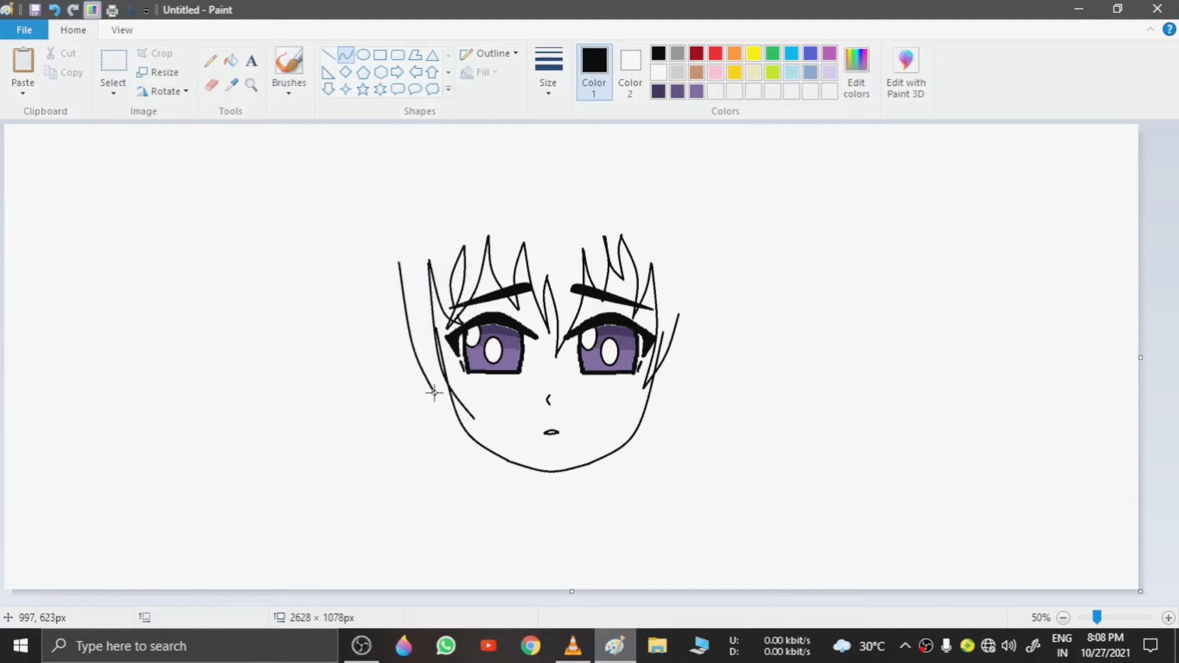
{"action": "double_click", "coordinate": [448, 412]}
{"action": "left_click", "coordinate": [509, 414]}
Step: Draw the outer curve of the right side lock from the cheek up past the eye, about 155 × 379 px
{"action": "left_click", "coordinate": [652, 409]}
{"action": "mouse_move", "coordinate": [680, 314]}
{"action": "left_mouse_down"}
{"action": "mouse_move", "coordinate": [632, 418]}
{"action": "mouse_move", "coordinate": [703, 244]}
{"action": "mouse_move", "coordinate": [697, 257]}
{"action": "left_mouse_up"}
{"action": "left_click_drag", "start_coordinate": [662, 400], "coordinate": [678, 407]}
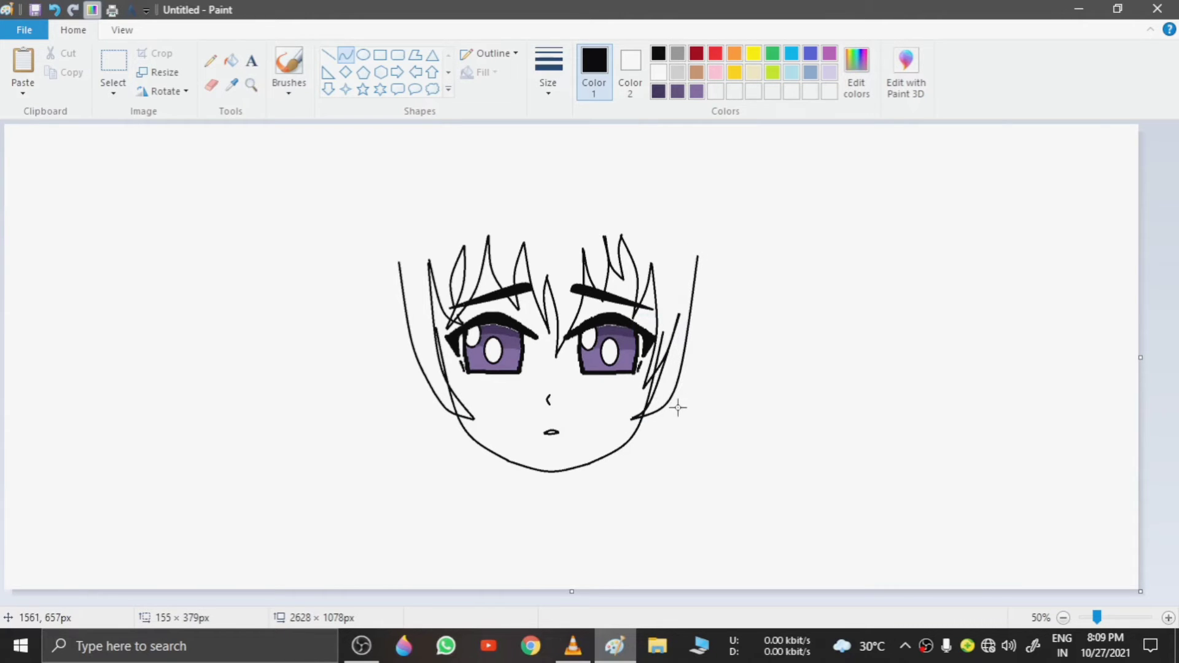
{"action": "left_click", "coordinate": [678, 407]}
Step: Add a pointed outer hair lock beside the left side lock and curve its outline up toward the head's top
{"action": "double_click", "coordinate": [403, 302]}
{"action": "left_click_drag", "start_coordinate": [399, 264], "coordinate": [384, 326]}
{"action": "left_click_drag", "start_coordinate": [396, 205], "coordinate": [401, 213]}
{"action": "left_click", "coordinate": [383, 257]}
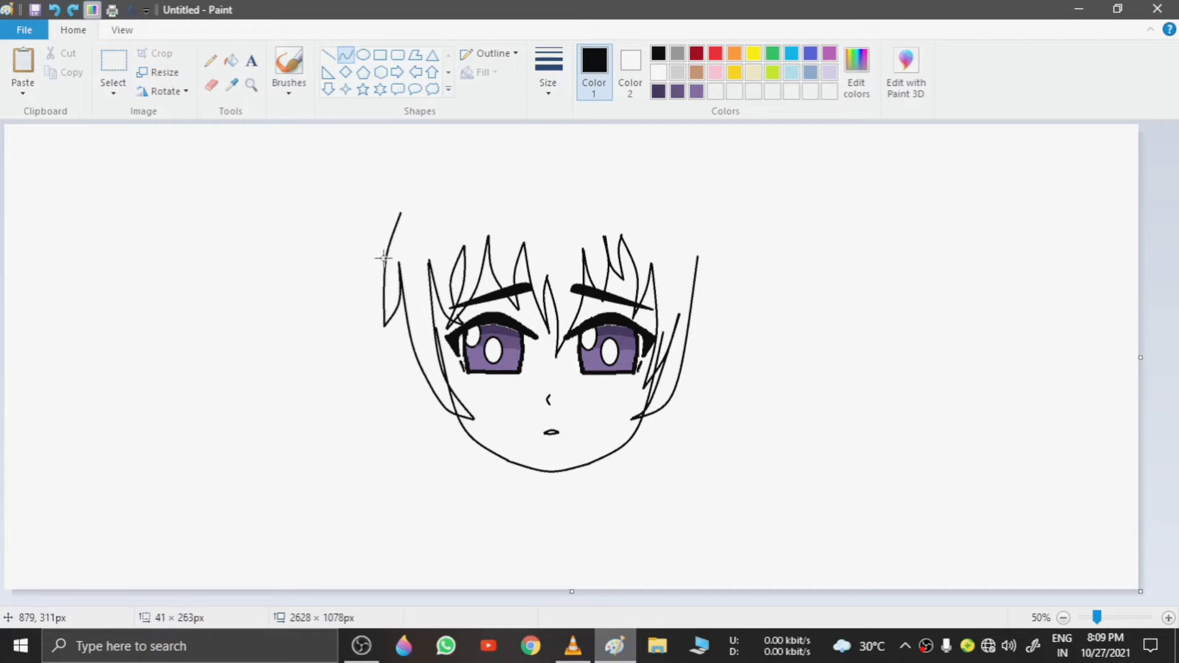
{"action": "left_click", "coordinate": [385, 255]}
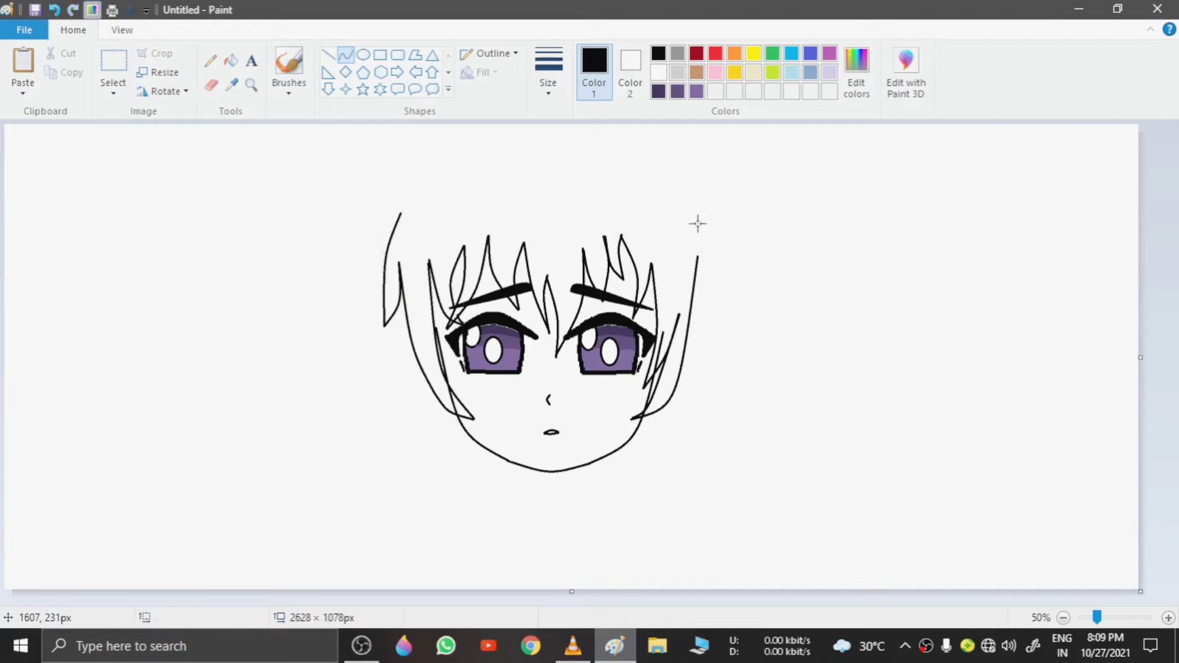
Step: Draw the matching pointed outer hair lock on the right and curve its outline up toward the head's top
{"action": "left_click", "coordinate": [701, 298]}
{"action": "left_click_drag", "start_coordinate": [714, 311], "coordinate": [739, 307]}
{"action": "left_click", "coordinate": [55, 11]}
{"action": "left_click_drag", "start_coordinate": [715, 220], "coordinate": [706, 216]}
{"action": "left_click", "coordinate": [717, 275]}
{"action": "left_click", "coordinate": [722, 274]}
{"action": "left_click", "coordinate": [787, 322]}
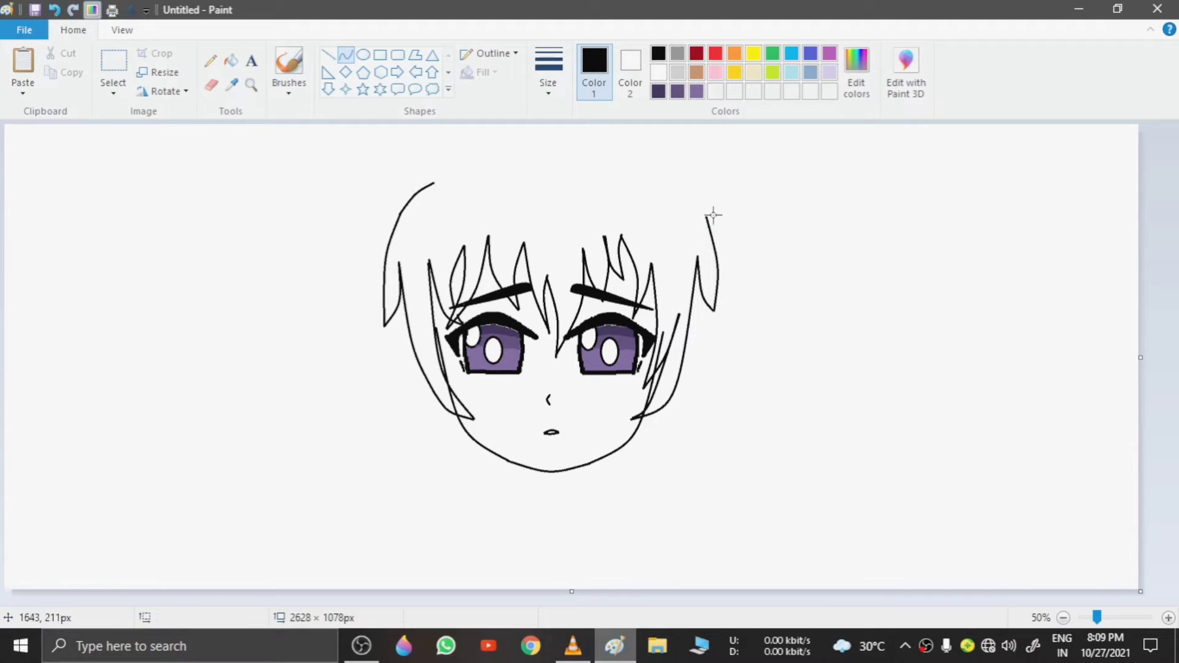
{"action": "left_click_drag", "start_coordinate": [691, 195], "coordinate": [687, 193]}
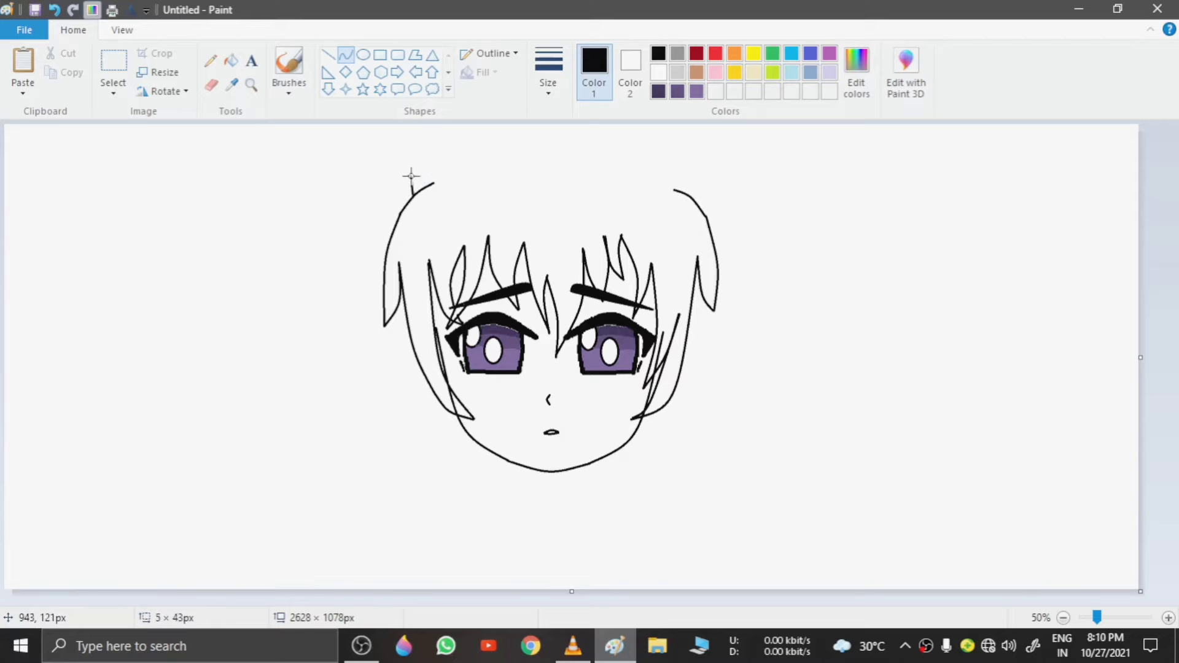
Step: Draw a small hair tie outline with short curves above the upper-left edge of the hair
{"action": "left_click_drag", "start_coordinate": [407, 185], "coordinate": [439, 161]}
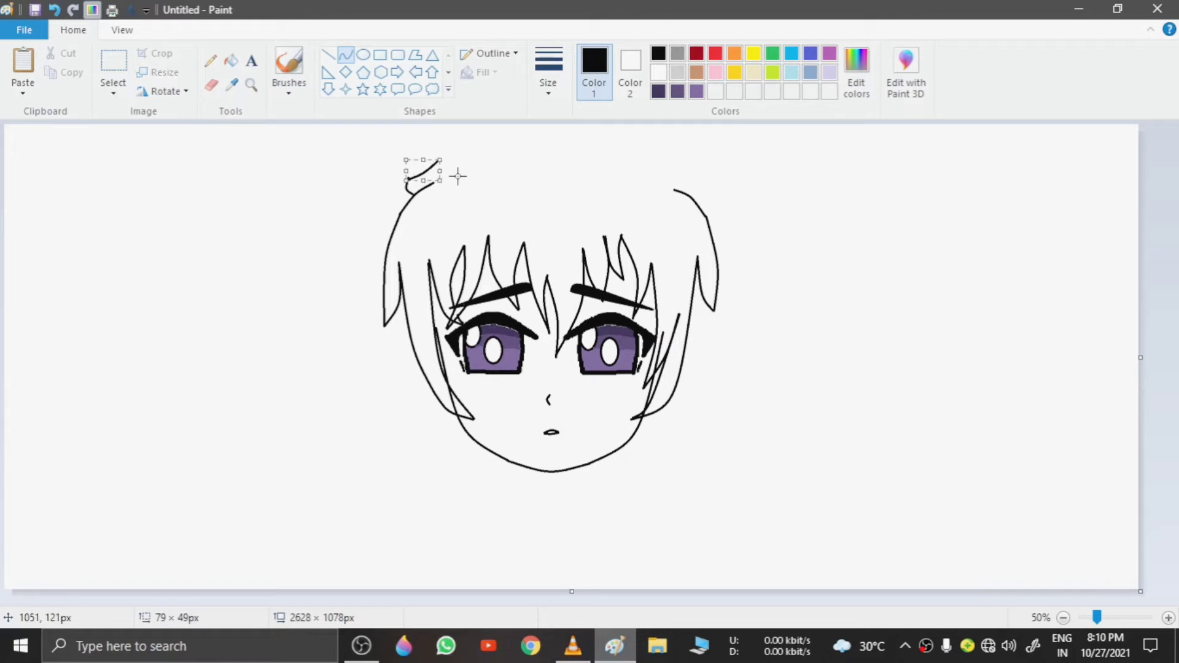
{"action": "double_click", "coordinate": [428, 175]}
{"action": "double_click", "coordinate": [447, 161]}
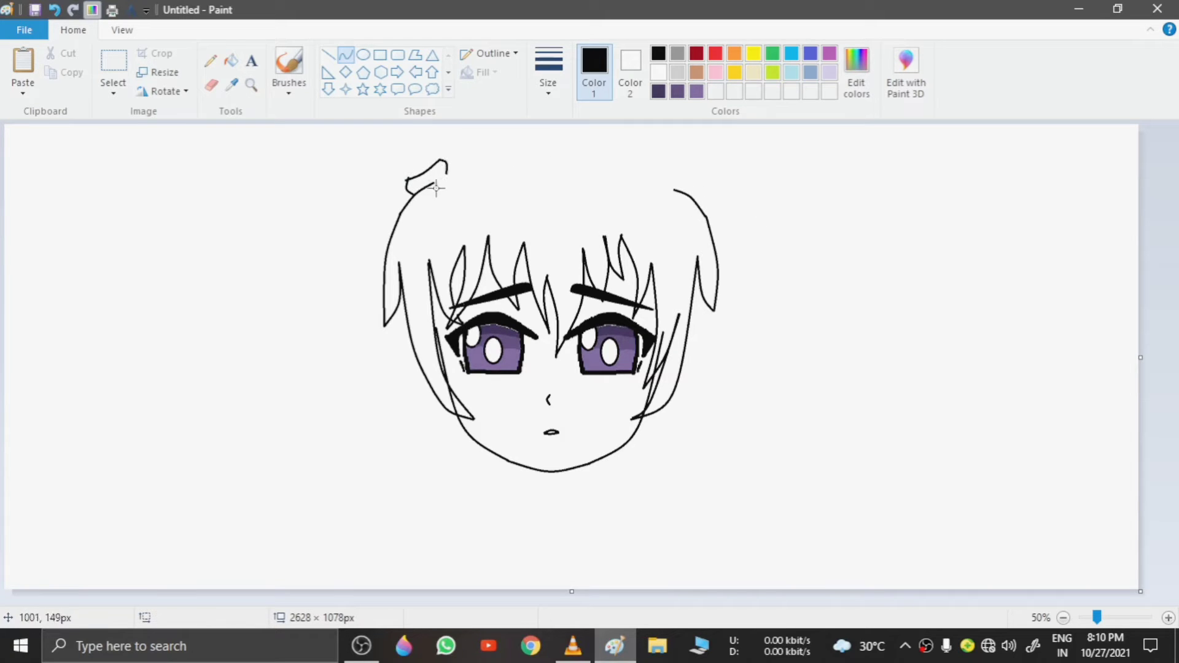
{"action": "double_click", "coordinate": [467, 161]}
Step: Draw the ponytail's inner edge above the hair tie, a short crown curve beside it, and the uppermost piece of its outer edge
{"action": "left_click_drag", "start_coordinate": [494, 159], "coordinate": [445, 140]}
{"action": "left_click", "coordinate": [582, 163]}
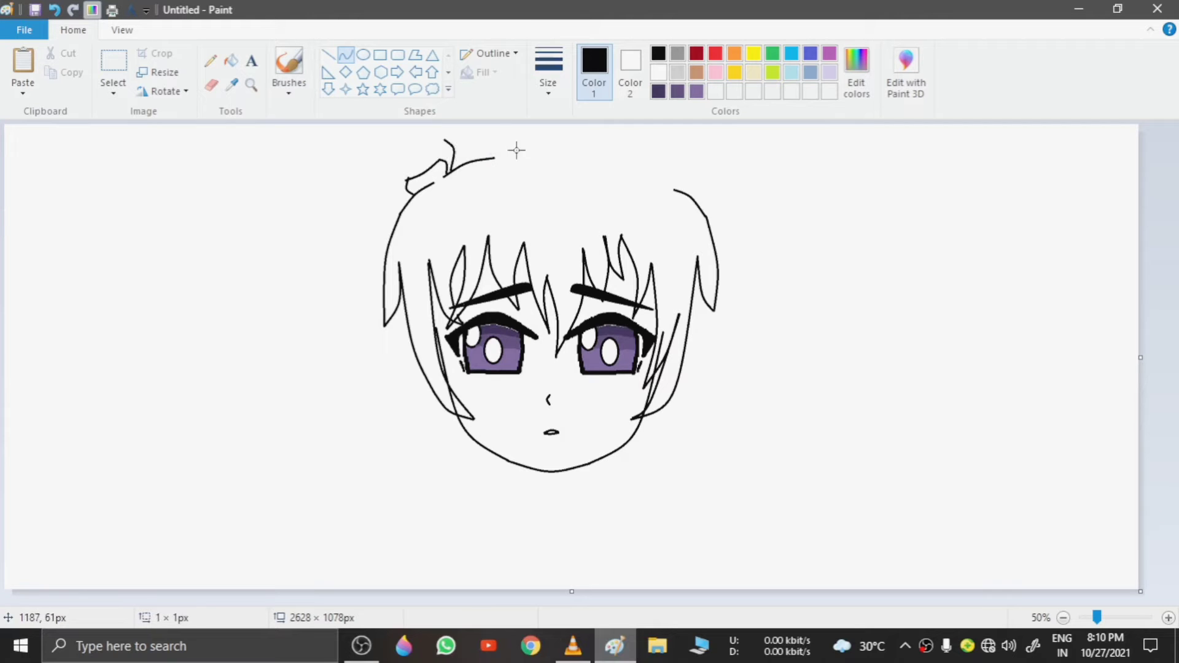
{"action": "left_click", "coordinate": [456, 132]}
{"action": "left_click", "coordinate": [339, 149]}
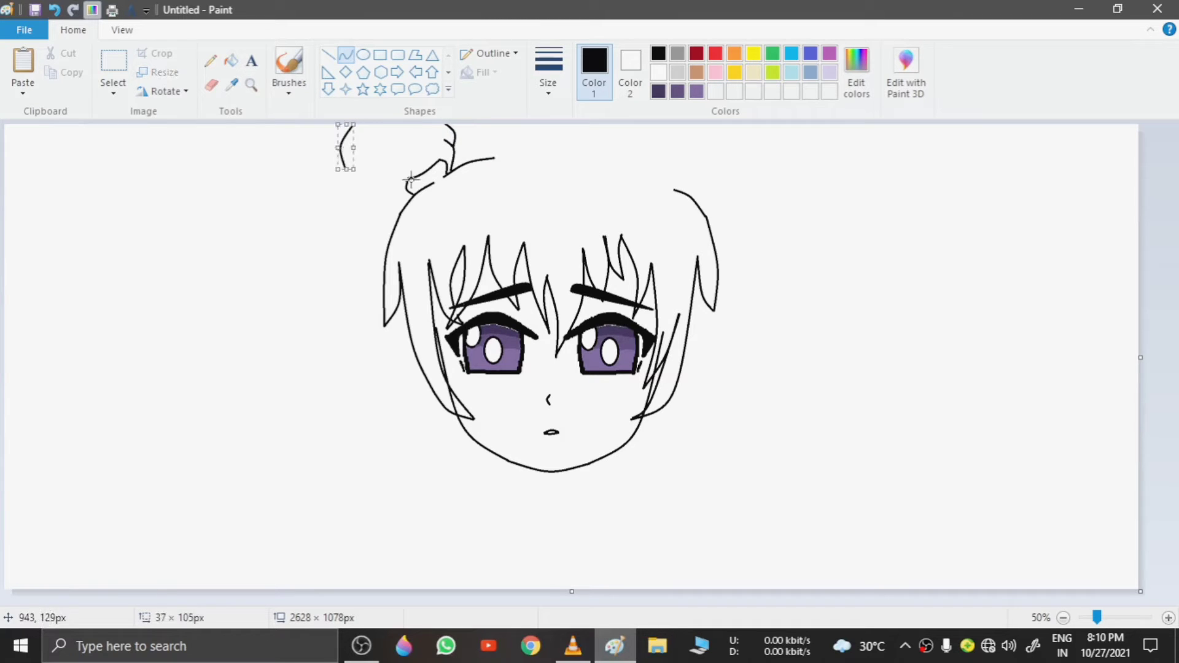
Step: Try a jagged outer ponytail edge made of short pointed strands on the left, and undo those strands
{"action": "mouse_move", "coordinate": [339, 149]}
{"action": "left_mouse_down"}
{"action": "mouse_move", "coordinate": [327, 203]}
{"action": "mouse_move", "coordinate": [341, 191]}
{"action": "mouse_move", "coordinate": [333, 257]}
{"action": "mouse_move", "coordinate": [326, 224]}
{"action": "left_mouse_up"}
{"action": "left_click", "coordinate": [338, 200]}
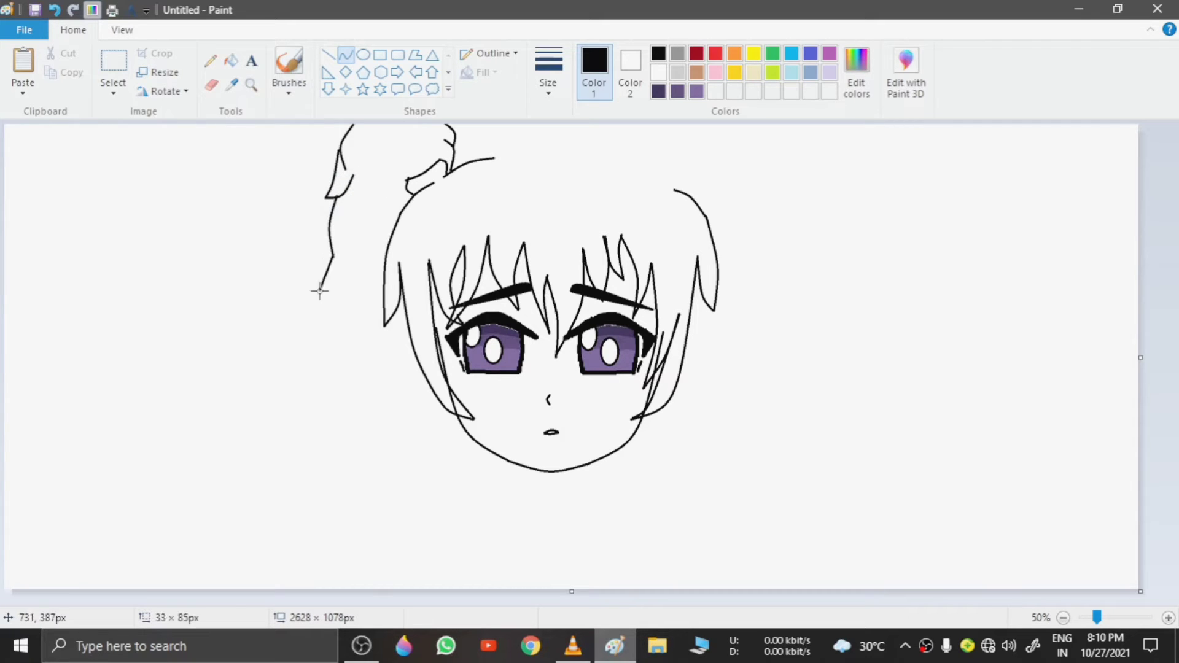
{"action": "left_click", "coordinate": [338, 287]}
{"action": "mouse_move", "coordinate": [338, 272]}
{"action": "left_mouse_down"}
{"action": "mouse_move", "coordinate": [354, 252]}
{"action": "mouse_move", "coordinate": [334, 313]}
{"action": "left_mouse_up"}
{"action": "left_click", "coordinate": [338, 287]}
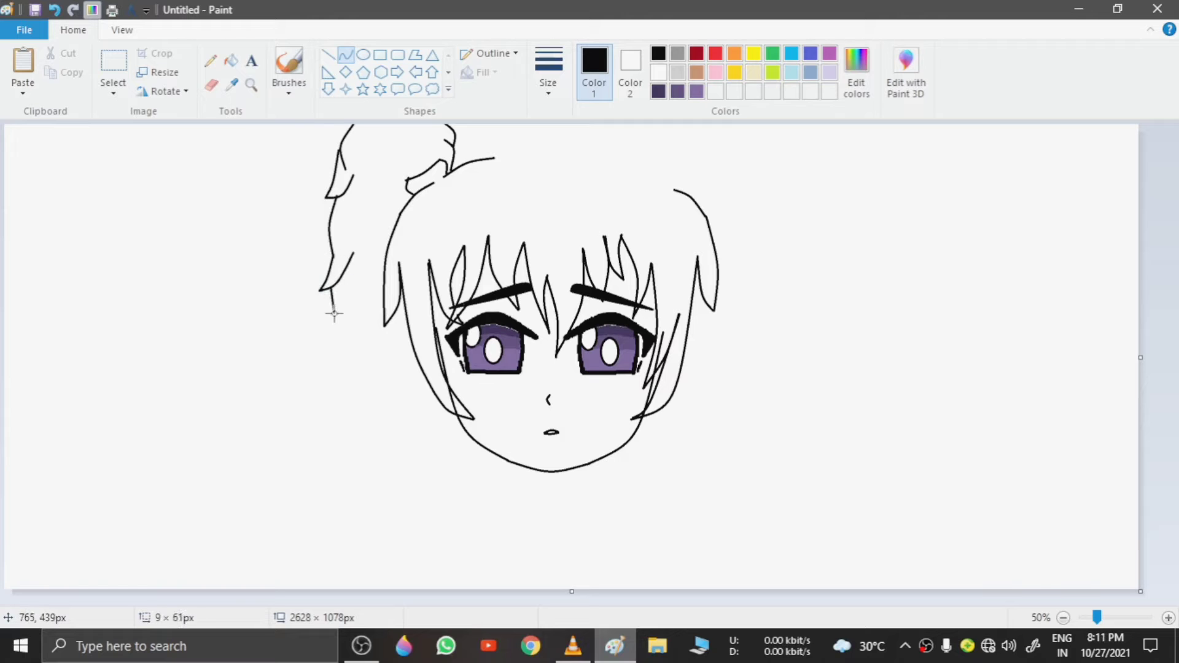
{"action": "left_click", "coordinate": [54, 12]}
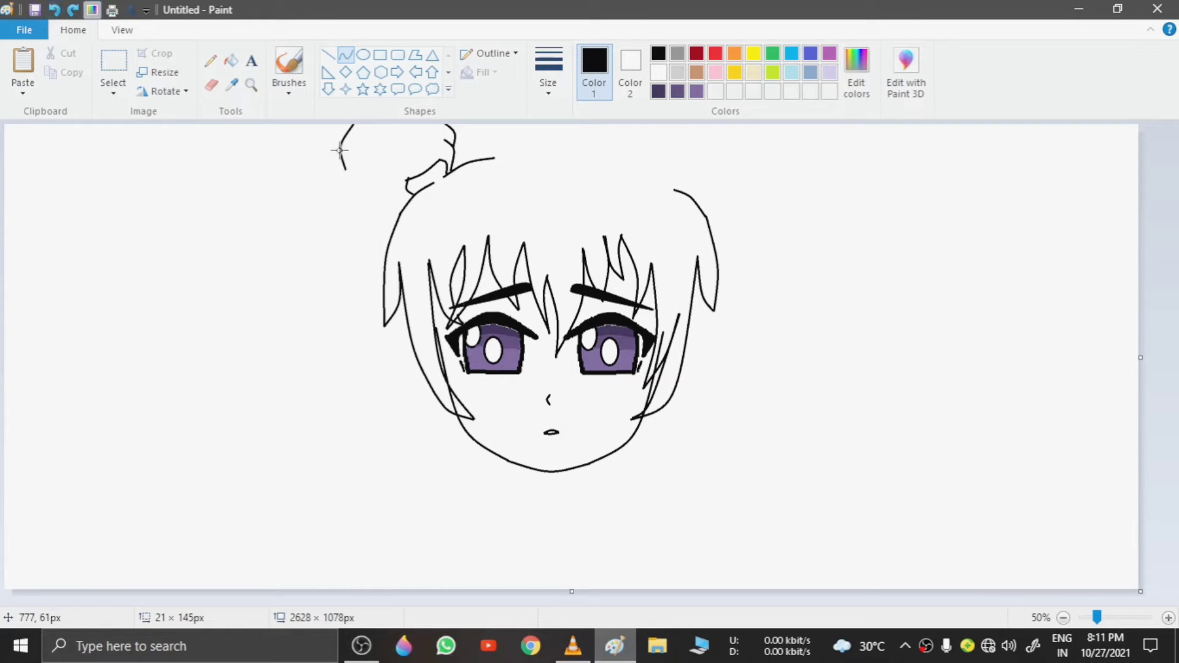
Step: Draw the ponytail's long outer edge on the left with smooth curves, a notch halfway down and a pointed lower tip
{"action": "left_click_drag", "start_coordinate": [336, 213], "coordinate": [326, 274]}
{"action": "mouse_move", "coordinate": [328, 228]}
{"action": "left_mouse_down"}
{"action": "mouse_move", "coordinate": [310, 221]}
{"action": "mouse_move", "coordinate": [318, 368]}
{"action": "left_mouse_up"}
{"action": "double_click", "coordinate": [326, 257]}
{"action": "left_click", "coordinate": [338, 323]}
{"action": "left_click", "coordinate": [341, 317]}
{"action": "mouse_move", "coordinate": [388, 349]}
{"action": "left_mouse_down"}
{"action": "mouse_move", "coordinate": [322, 368]}
{"action": "mouse_move", "coordinate": [353, 320]}
{"action": "left_mouse_up"}
{"action": "left_click", "coordinate": [52, 10]}
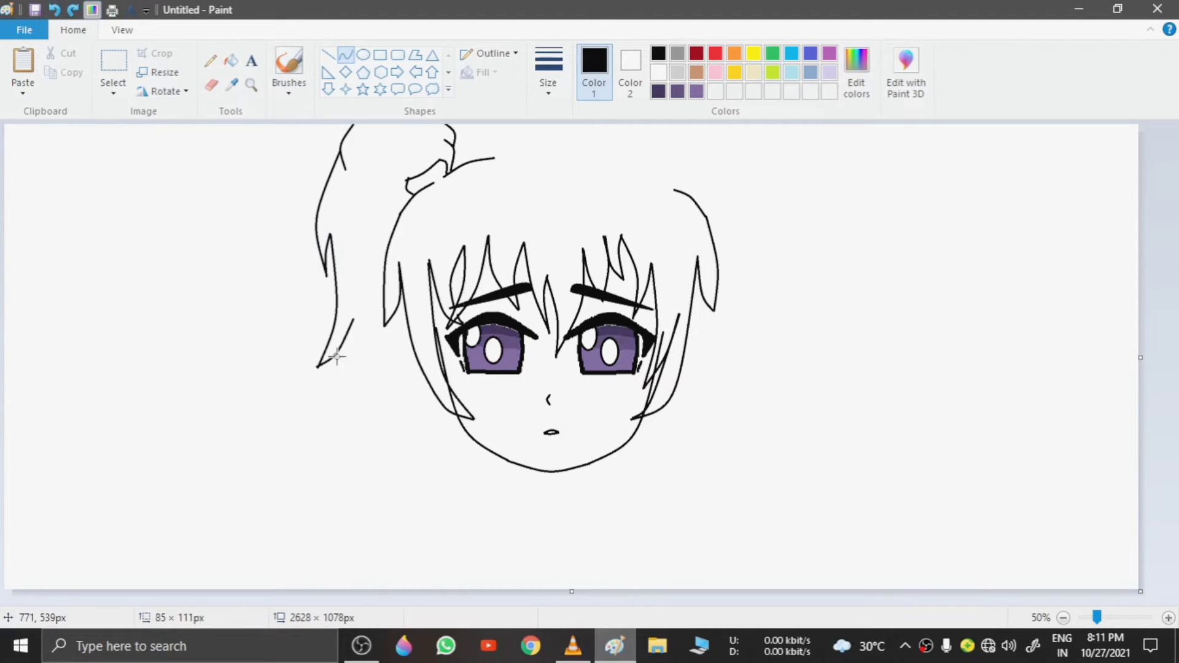
Step: Finish the ponytail's lower end with several pointed strands reaching the left side lock
{"action": "double_click", "coordinate": [342, 356]}
{"action": "mouse_move", "coordinate": [358, 341]}
{"action": "left_mouse_down"}
{"action": "mouse_move", "coordinate": [369, 428]}
{"action": "mouse_move", "coordinate": [388, 344]}
{"action": "mouse_move", "coordinate": [395, 364]}
{"action": "mouse_move", "coordinate": [402, 354]}
{"action": "left_mouse_up"}
{"action": "double_click", "coordinate": [369, 380]}
{"action": "double_click", "coordinate": [389, 383]}
Step: Try copying the left ponytail with a free-form selection, pasting it on the right and flipping it horizontally, and undo this
{"action": "left_click", "coordinate": [113, 92]}
{"action": "left_click", "coordinate": [148, 154]}
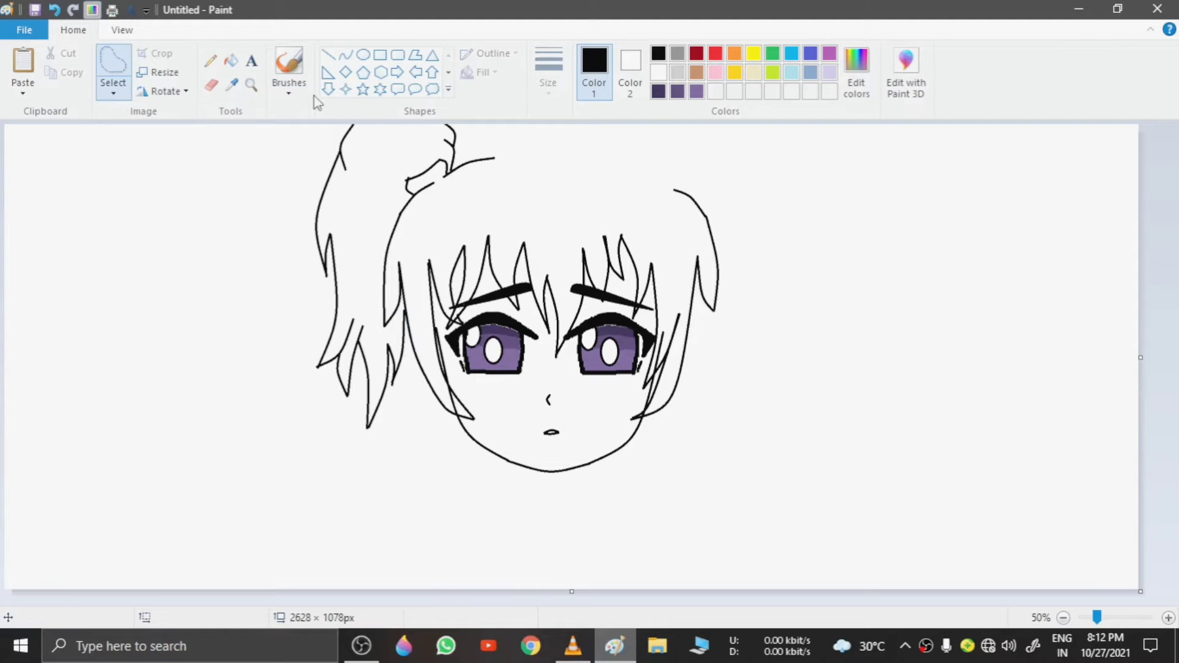
{"action": "mouse_move", "coordinate": [459, 131]}
{"action": "left_mouse_down"}
{"action": "mouse_move", "coordinate": [425, 107]}
{"action": "mouse_move", "coordinate": [334, 92]}
{"action": "mouse_move", "coordinate": [305, 222]}
{"action": "left_mouse_up"}
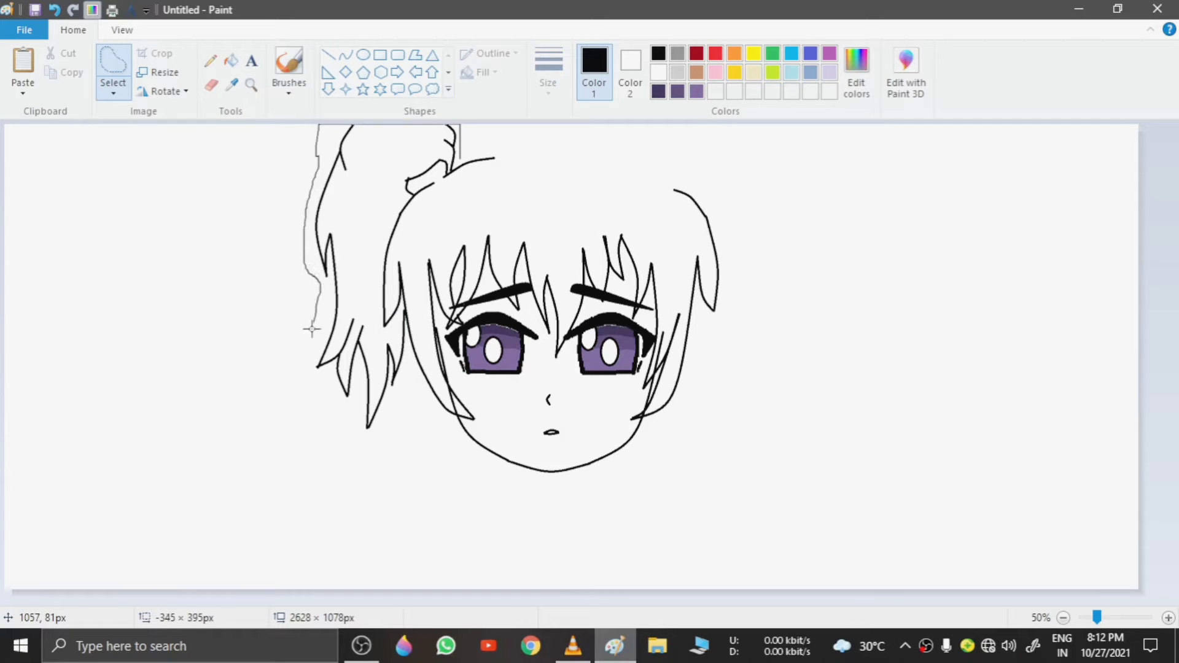
{"action": "left_click_drag", "start_coordinate": [408, 347], "coordinate": [409, 351]}
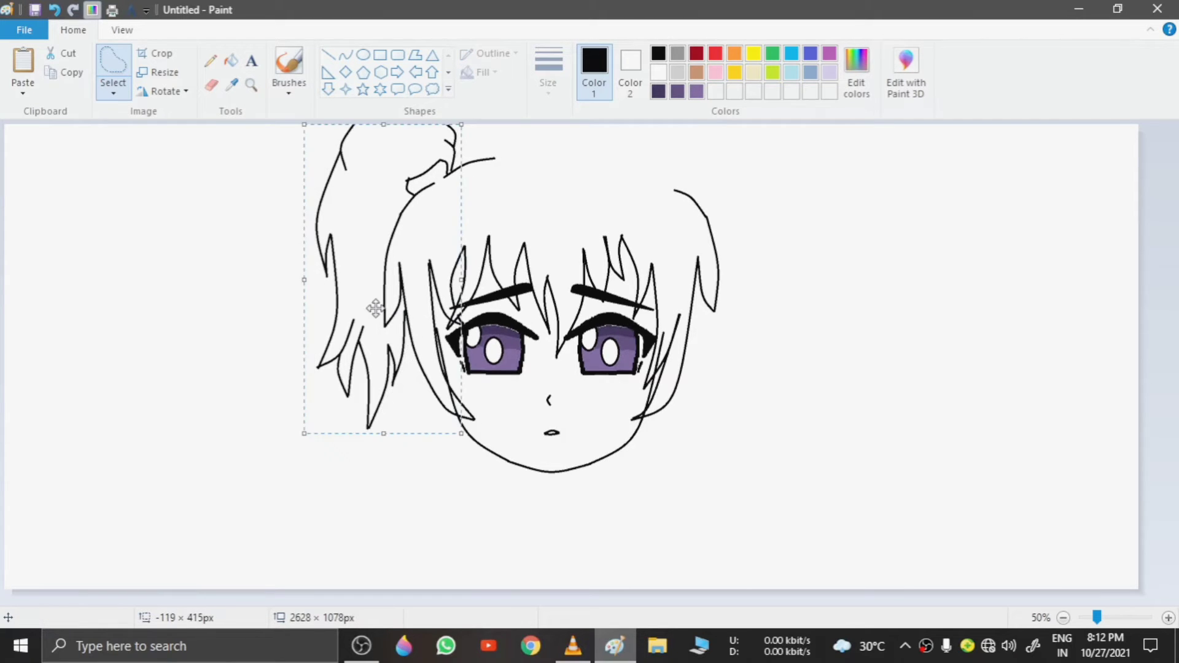
{"action": "right_click", "coordinate": [385, 307]}
{"action": "left_click", "coordinate": [418, 335]}
{"action": "key", "text": "ctrl+v"}
{"action": "left_click_drag", "start_coordinate": [106, 238], "coordinate": [831, 230]}
{"action": "right_click", "coordinate": [789, 319]}
{"action": "mouse_move", "coordinate": [881, 469]}
{"action": "left_click", "coordinate": [974, 547]}
{"action": "left_click", "coordinate": [55, 9]}
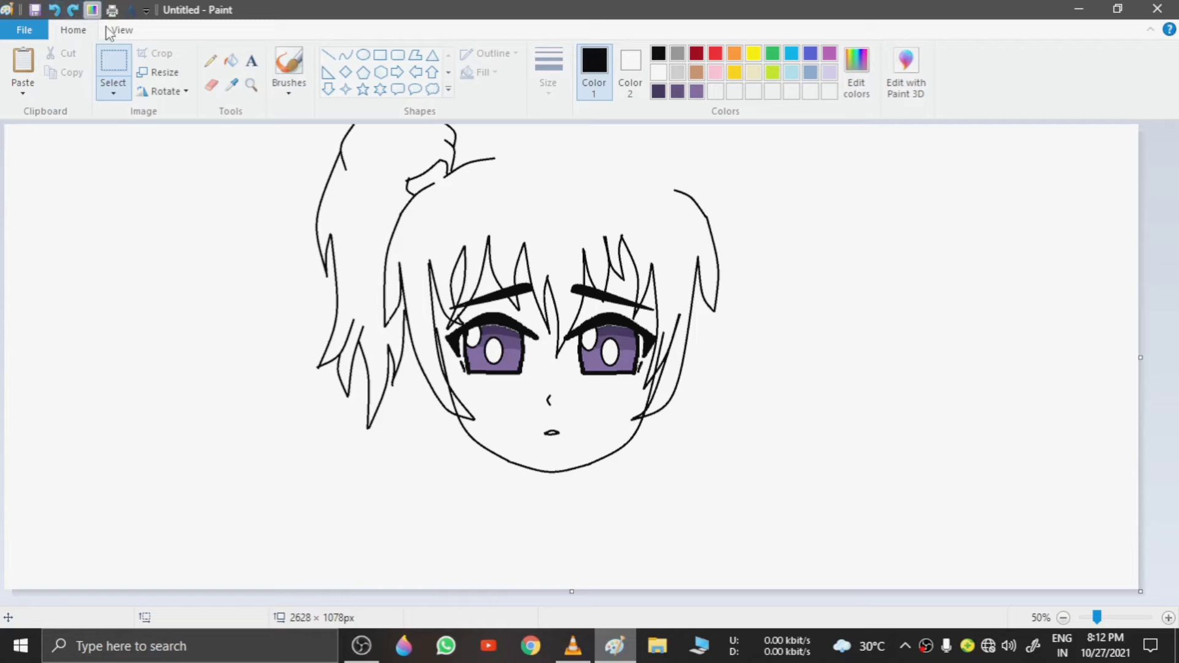
Step: Draw the crown curve from the left hair tie across the top of the head, and try a first right hair tie outline
{"action": "mouse_move", "coordinate": [496, 158]}
{"action": "left_mouse_down"}
{"action": "mouse_move", "coordinate": [640, 160]}
{"action": "mouse_move", "coordinate": [681, 192]}
{"action": "left_mouse_up"}
{"action": "left_click", "coordinate": [550, 148]}
{"action": "left_click", "coordinate": [550, 147]}
{"action": "left_click", "coordinate": [687, 181]}
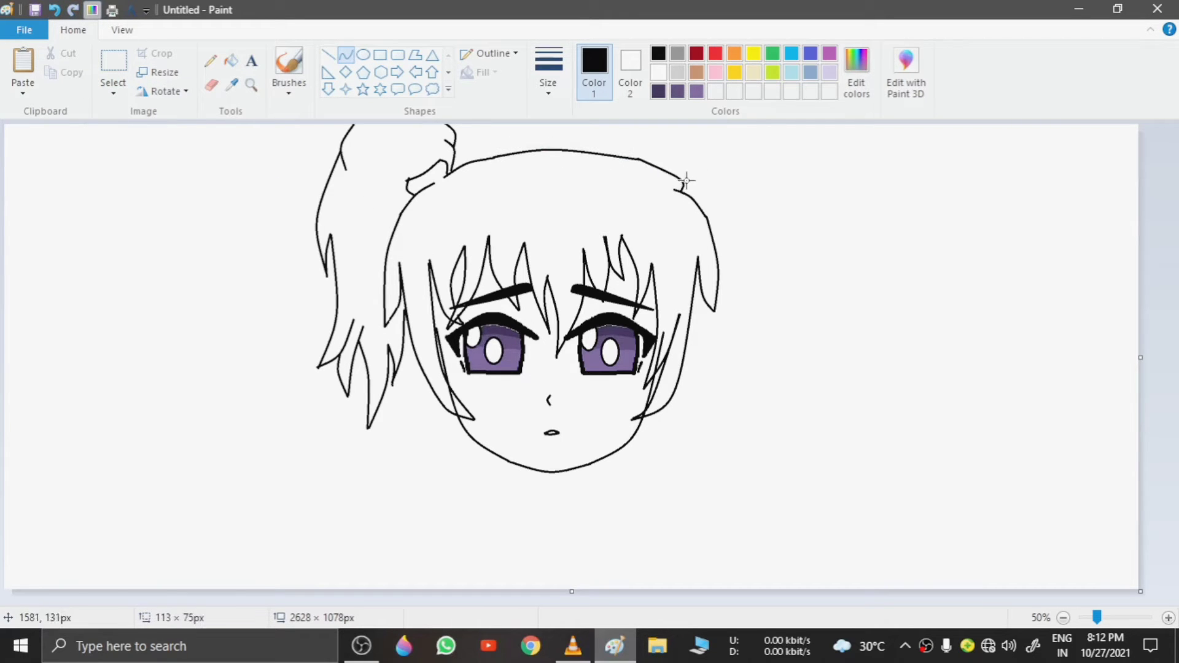
{"action": "left_click", "coordinate": [653, 158]}
{"action": "left_click", "coordinate": [54, 12]}
Step: Draw the right hair tie's outline with short curves between the crown's end and the right side hair
{"action": "mouse_move", "coordinate": [699, 166]}
{"action": "left_mouse_down"}
{"action": "mouse_move", "coordinate": [699, 176]}
{"action": "mouse_move", "coordinate": [646, 156]}
{"action": "mouse_move", "coordinate": [686, 176]}
{"action": "mouse_move", "coordinate": [637, 165]}
{"action": "left_mouse_up"}
{"action": "left_click", "coordinate": [727, 179]}
{"action": "left_click", "coordinate": [666, 162]}
{"action": "left_click", "coordinate": [666, 161]}
{"action": "left_click", "coordinate": [731, 192]}
{"action": "left_click", "coordinate": [633, 157]}
{"action": "left_click", "coordinate": [633, 157]}
{"action": "left_click", "coordinate": [710, 156]}
Step: Draw the right ponytail's short inner edge, rising from the hair tie to the canvas top
{"action": "left_click", "coordinate": [211, 60]}
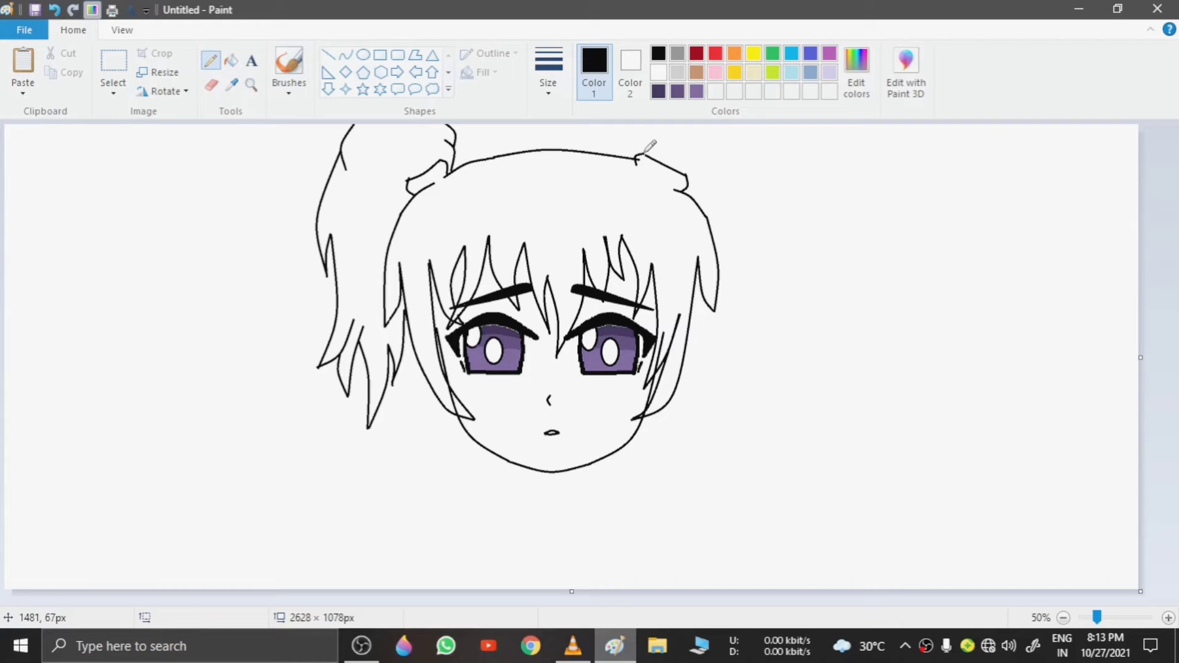
{"action": "left_click", "coordinate": [346, 55]}
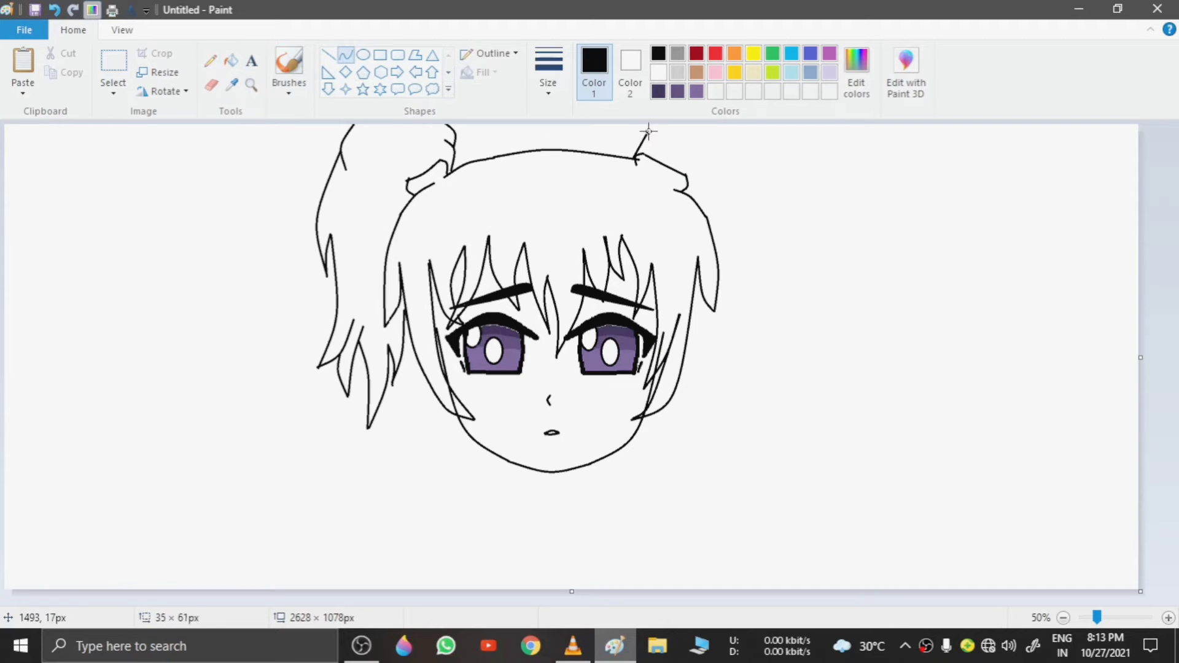
{"action": "left_click", "coordinate": [637, 134]}
{"action": "left_click", "coordinate": [637, 134]}
{"action": "left_click", "coordinate": [705, 150]}
{"action": "left_click_drag", "start_coordinate": [647, 131], "coordinate": [653, 121]}
Step: Try a long outer edge for the right ponytail with a short strand mark, and undo these curves
{"action": "mouse_move", "coordinate": [774, 126]}
{"action": "left_mouse_down"}
{"action": "mouse_move", "coordinate": [771, 212]}
{"action": "mouse_move", "coordinate": [773, 192]}
{"action": "mouse_move", "coordinate": [790, 303]}
{"action": "left_mouse_up"}
{"action": "left_click", "coordinate": [784, 168]}
{"action": "left_click", "coordinate": [784, 169]}
{"action": "left_click", "coordinate": [769, 178]}
{"action": "mouse_move", "coordinate": [796, 247]}
{"action": "left_mouse_down"}
{"action": "mouse_move", "coordinate": [812, 245]}
{"action": "mouse_move", "coordinate": [804, 251]}
{"action": "left_mouse_up"}
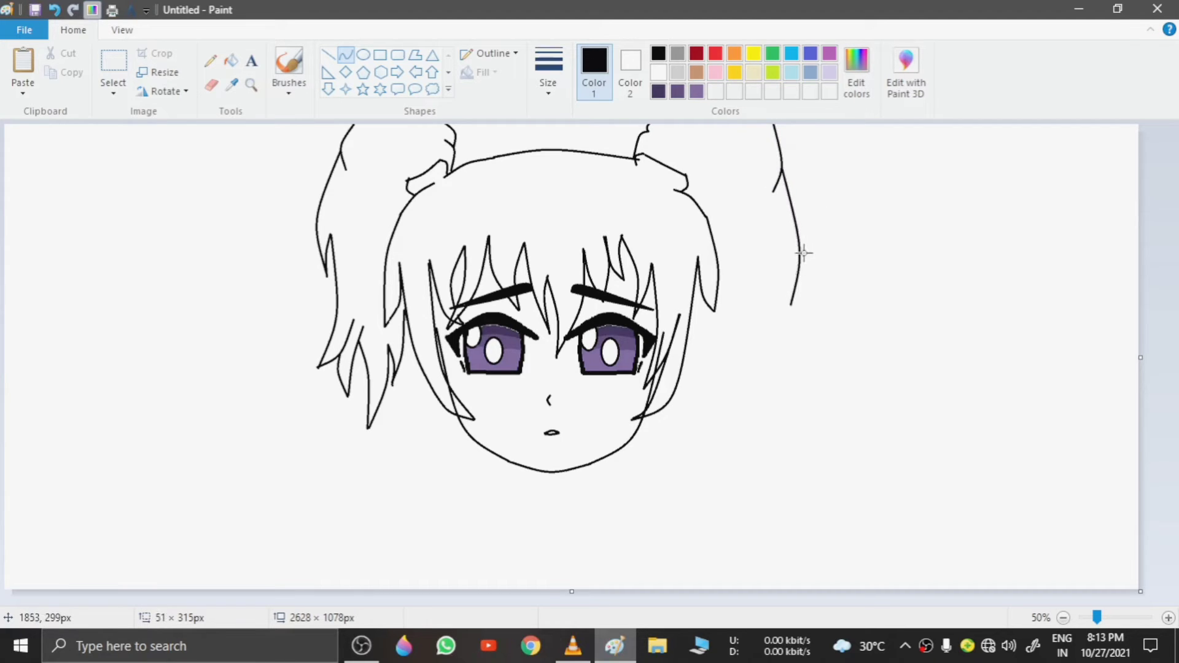
{"action": "double_click", "coordinate": [51, 12]}
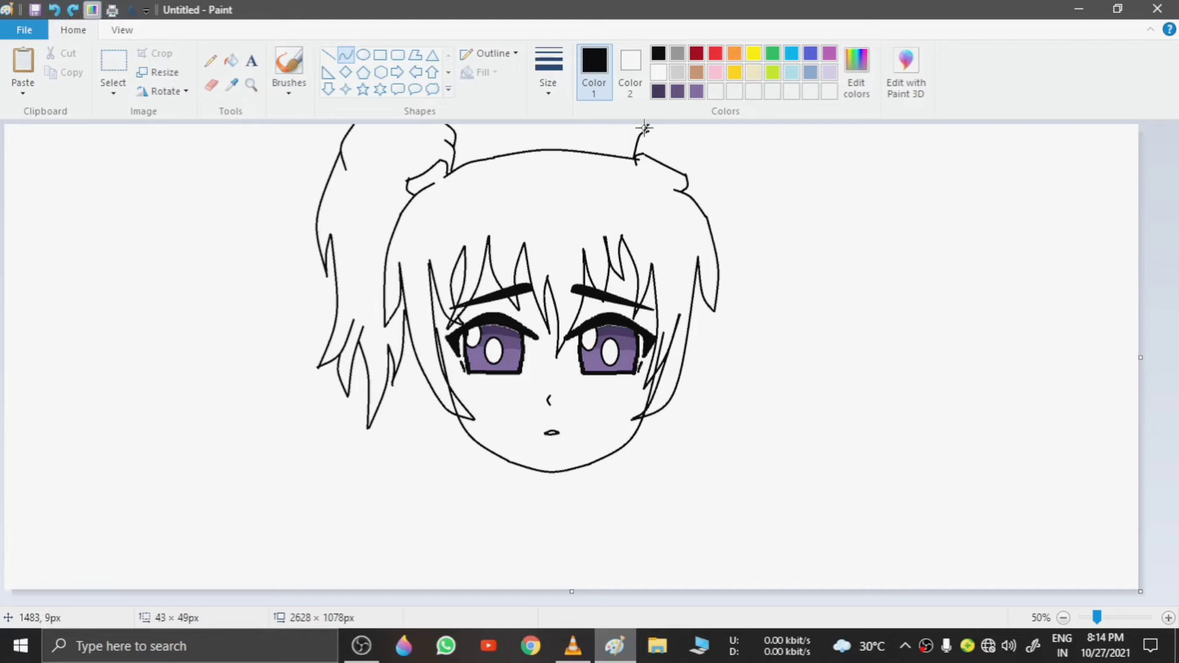
Step: Draw the right ponytail's long outer edge with smooth curves, a notch halfway down and a pointed lower tip
{"action": "left_click_drag", "start_coordinate": [763, 125], "coordinate": [775, 182]}
{"action": "mouse_move", "coordinate": [764, 181]}
{"action": "left_mouse_down"}
{"action": "mouse_move", "coordinate": [750, 169]}
{"action": "mouse_move", "coordinate": [761, 157]}
{"action": "mouse_move", "coordinate": [760, 178]}
{"action": "left_mouse_up"}
{"action": "mouse_move", "coordinate": [775, 178]}
{"action": "left_mouse_down"}
{"action": "mouse_move", "coordinate": [778, 313]}
{"action": "mouse_move", "coordinate": [779, 293]}
{"action": "left_mouse_up"}
{"action": "left_click", "coordinate": [797, 180]}
{"action": "mouse_move", "coordinate": [780, 258]}
{"action": "left_mouse_down"}
{"action": "mouse_move", "coordinate": [790, 246]}
{"action": "mouse_move", "coordinate": [771, 337]}
{"action": "mouse_move", "coordinate": [783, 390]}
{"action": "mouse_move", "coordinate": [781, 361]}
{"action": "left_mouse_up"}
{"action": "left_click_drag", "start_coordinate": [772, 300], "coordinate": [767, 317]}
{"action": "left_click_drag", "start_coordinate": [783, 365], "coordinate": [751, 320]}
{"action": "left_click", "coordinate": [858, 398]}
Step: Add pointed strands along the right ponytail's lower end, working inward from its outer tip
{"action": "left_click_drag", "start_coordinate": [765, 346], "coordinate": [751, 421]}
{"action": "left_click", "coordinate": [762, 353]}
{"action": "left_click", "coordinate": [746, 328]}
{"action": "left_click_drag", "start_coordinate": [761, 390], "coordinate": [733, 413]}
{"action": "left_click", "coordinate": [767, 392]}
{"action": "left_click", "coordinate": [798, 405]}
{"action": "left_click", "coordinate": [733, 414]}
{"action": "left_click", "coordinate": [807, 445]}
Step: Finish the right ponytail's lower end with smaller strands reaching the right side lock
{"action": "left_click_drag", "start_coordinate": [716, 360], "coordinate": [724, 366]}
{"action": "left_click", "coordinate": [728, 404]}
{"action": "left_click_drag", "start_coordinate": [721, 402], "coordinate": [714, 412]}
{"action": "left_click", "coordinate": [782, 404]}
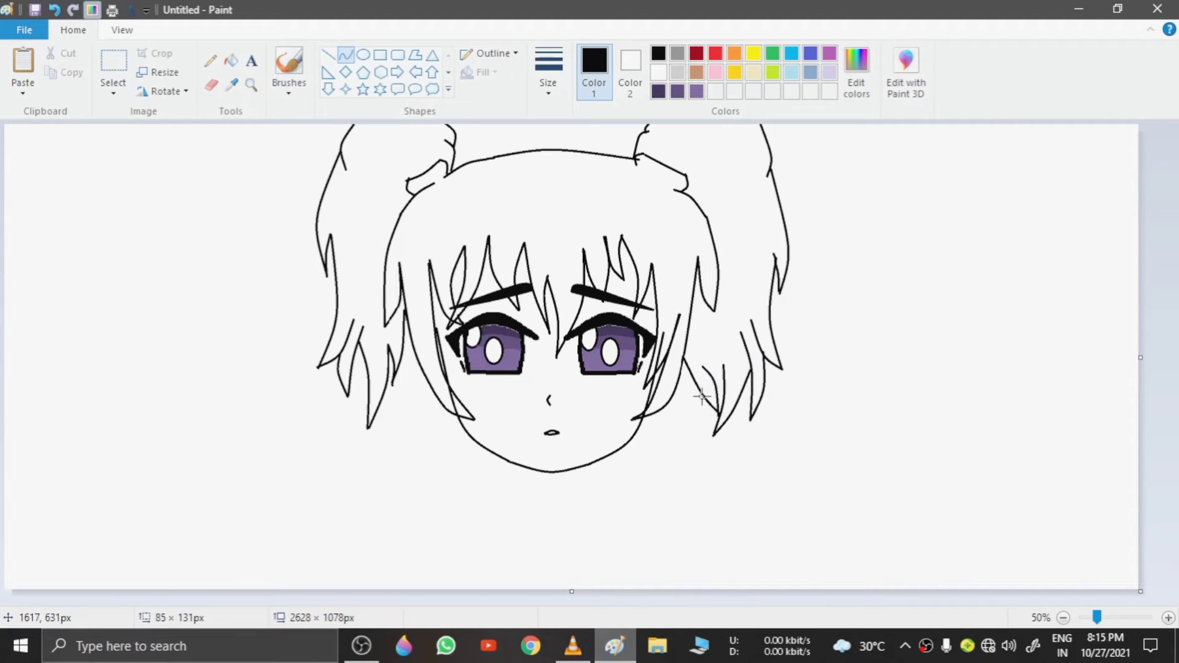
{"action": "left_click", "coordinate": [49, 11]}
{"action": "left_click_drag", "start_coordinate": [711, 399], "coordinate": [680, 376]}
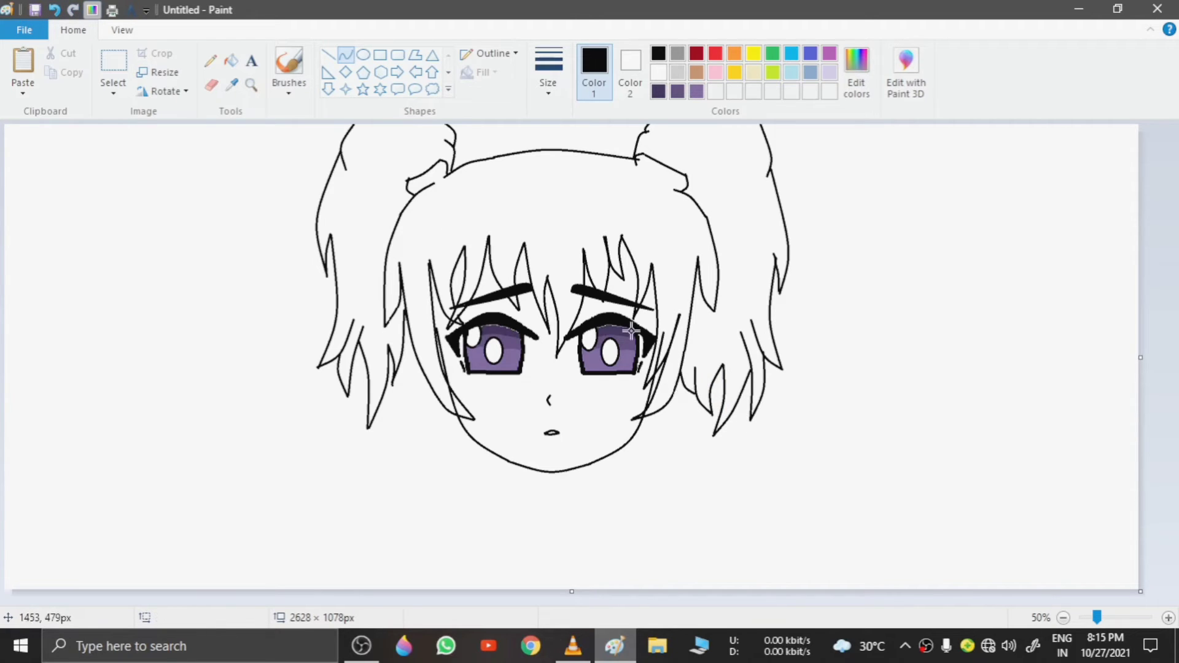
Step: Draw two short neck lines beneath the chin and curved collar edges on both sides of the neck
{"action": "left_click", "coordinate": [526, 486]}
{"action": "left_click_drag", "start_coordinate": [578, 481], "coordinate": [575, 481]}
{"action": "left_click_drag", "start_coordinate": [501, 479], "coordinate": [500, 482]}
{"action": "left_click", "coordinate": [497, 471]}
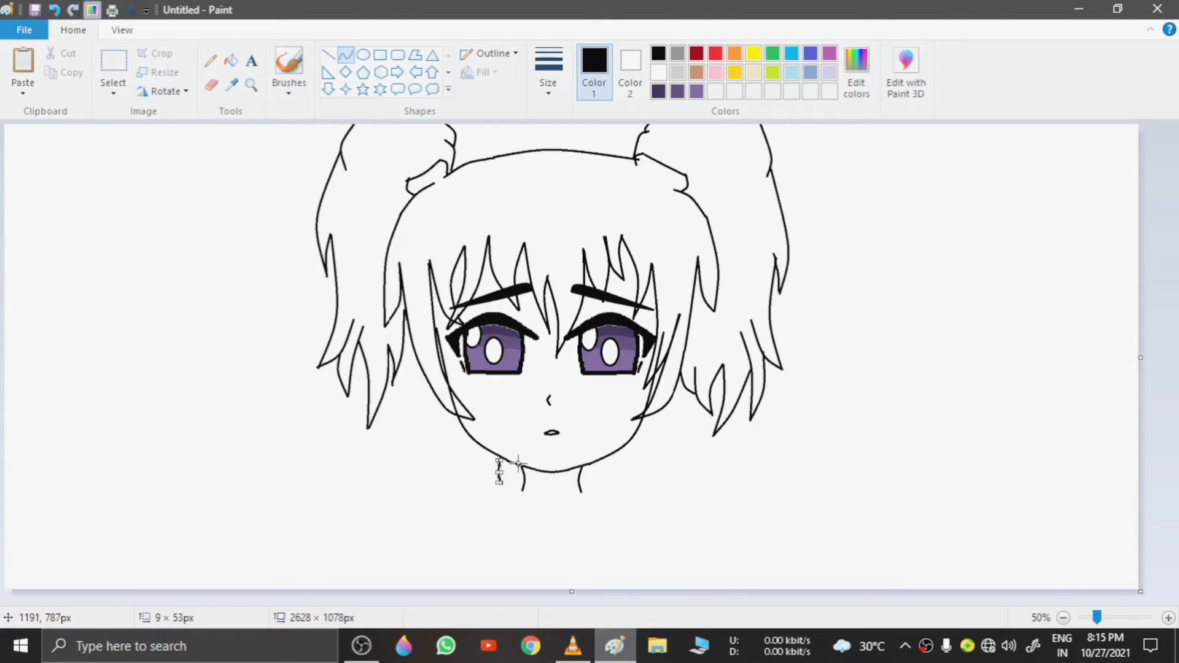
{"action": "left_click", "coordinate": [495, 451]}
{"action": "left_click_drag", "start_coordinate": [606, 472], "coordinate": [603, 502]}
{"action": "left_click", "coordinate": [54, 10]}
{"action": "left_click", "coordinate": [608, 472]}
{"action": "left_click", "coordinate": [608, 471]}
{"action": "left_click", "coordinate": [493, 492]}
{"action": "left_click", "coordinate": [610, 493]}
{"action": "left_click", "coordinate": [610, 493]}
Step: Draw the jacket's two inner edges curving inward from the collar to the canvas bottom
{"action": "left_click_drag", "start_coordinate": [502, 500], "coordinate": [544, 605]}
{"action": "left_click", "coordinate": [519, 571]}
{"action": "left_click", "coordinate": [517, 568]}
{"action": "left_click_drag", "start_coordinate": [604, 502], "coordinate": [578, 601]}
{"action": "left_click", "coordinate": [598, 565]}
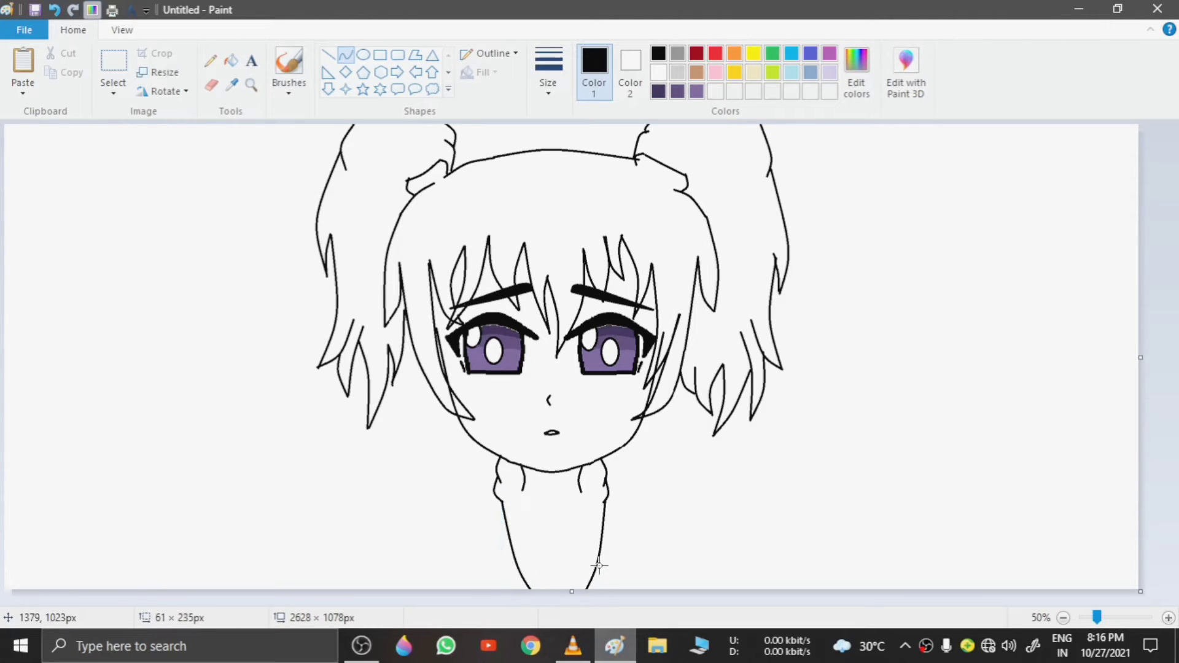
Step: Draw rounded left and right shoulder outlines from the collar down to the canvas bottom
{"action": "mouse_move", "coordinate": [494, 484]}
{"action": "left_mouse_down"}
{"action": "mouse_move", "coordinate": [450, 520]}
{"action": "mouse_move", "coordinate": [378, 628]}
{"action": "left_mouse_up"}
{"action": "mouse_move", "coordinate": [388, 566]}
{"action": "left_mouse_down"}
{"action": "mouse_move", "coordinate": [391, 550]}
{"action": "mouse_move", "coordinate": [358, 546]}
{"action": "mouse_move", "coordinate": [373, 533]}
{"action": "left_mouse_up"}
{"action": "left_click", "coordinate": [373, 532]}
{"action": "left_click_drag", "start_coordinate": [606, 484], "coordinate": [733, 601]}
{"action": "left_click_drag", "start_coordinate": [725, 543], "coordinate": [725, 517]}
{"action": "left_click", "coordinate": [739, 528]}
Step: Draw one slightly curved vertical line on each side of the jacket, running down from the shoulder near the collar
{"action": "left_click_drag", "start_coordinate": [467, 495], "coordinate": [488, 633]}
{"action": "left_click", "coordinate": [470, 575]}
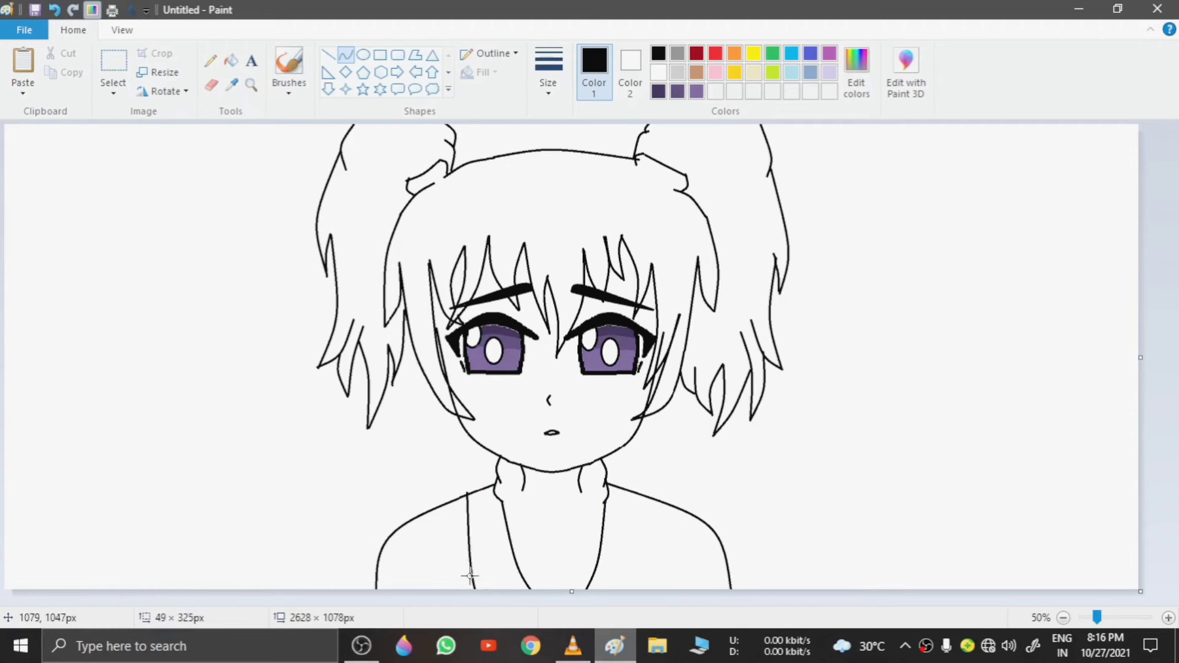
{"action": "left_click", "coordinate": [469, 575]}
{"action": "left_click_drag", "start_coordinate": [636, 493], "coordinate": [645, 635]}
{"action": "left_click", "coordinate": [644, 573]}
{"action": "left_click", "coordinate": [645, 574]}
{"action": "left_click", "coordinate": [705, 553]}
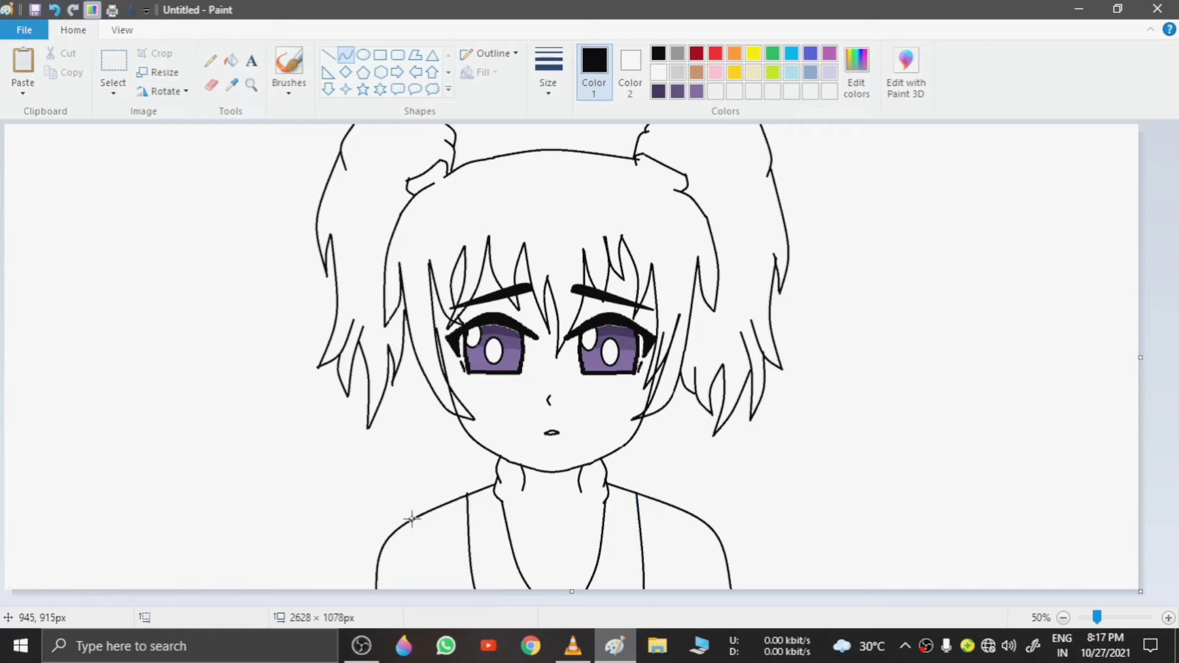
Step: Add a second slightly curved vertical line farther out on each side of the jacket, below the shoulders
{"action": "left_click_drag", "start_coordinate": [411, 520], "coordinate": [415, 643]}
{"action": "left_click", "coordinate": [408, 567]}
{"action": "left_click", "coordinate": [408, 568]}
{"action": "left_click_drag", "start_coordinate": [688, 514], "coordinate": [699, 637]}
{"action": "left_click", "coordinate": [701, 565]}
{"action": "left_click", "coordinate": [702, 565]}
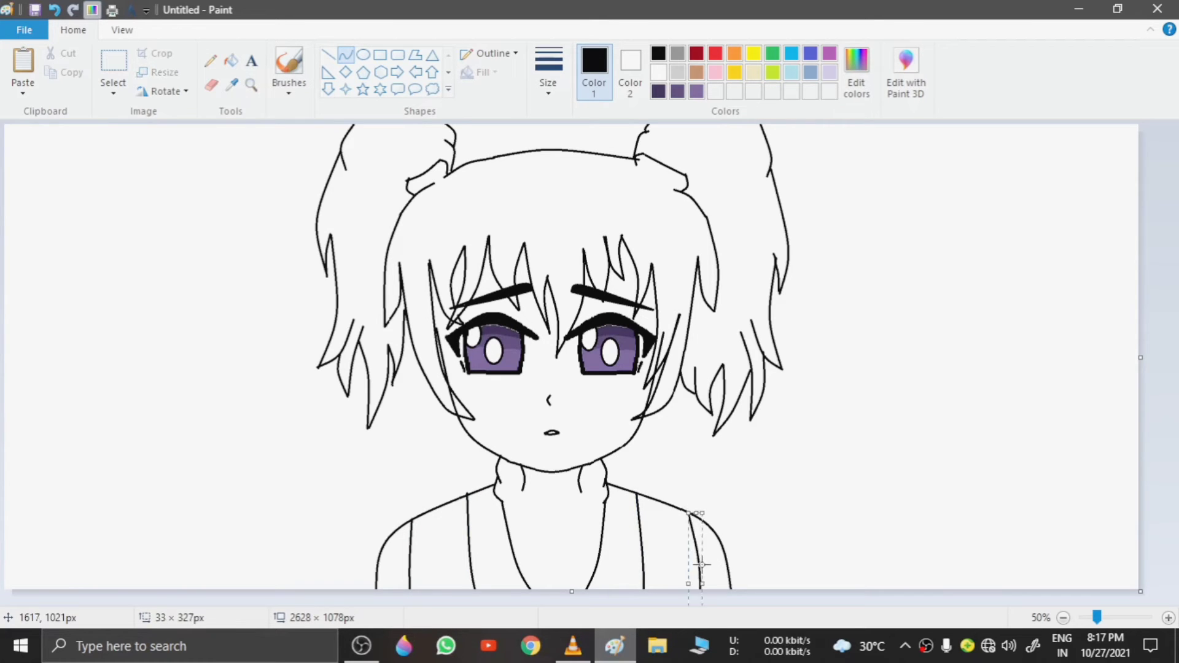
{"action": "left_click", "coordinate": [844, 485]}
Step: Draw a V-shaped neckline joining the two neck lines and erase its lower tip
{"action": "left_click_drag", "start_coordinate": [523, 492], "coordinate": [582, 492]}
{"action": "mouse_move", "coordinate": [552, 500]}
{"action": "left_mouse_down"}
{"action": "mouse_move", "coordinate": [552, 550]}
{"action": "mouse_move", "coordinate": [553, 538]}
{"action": "left_mouse_up"}
{"action": "left_click", "coordinate": [252, 84]}
{"action": "left_click", "coordinate": [552, 534]}
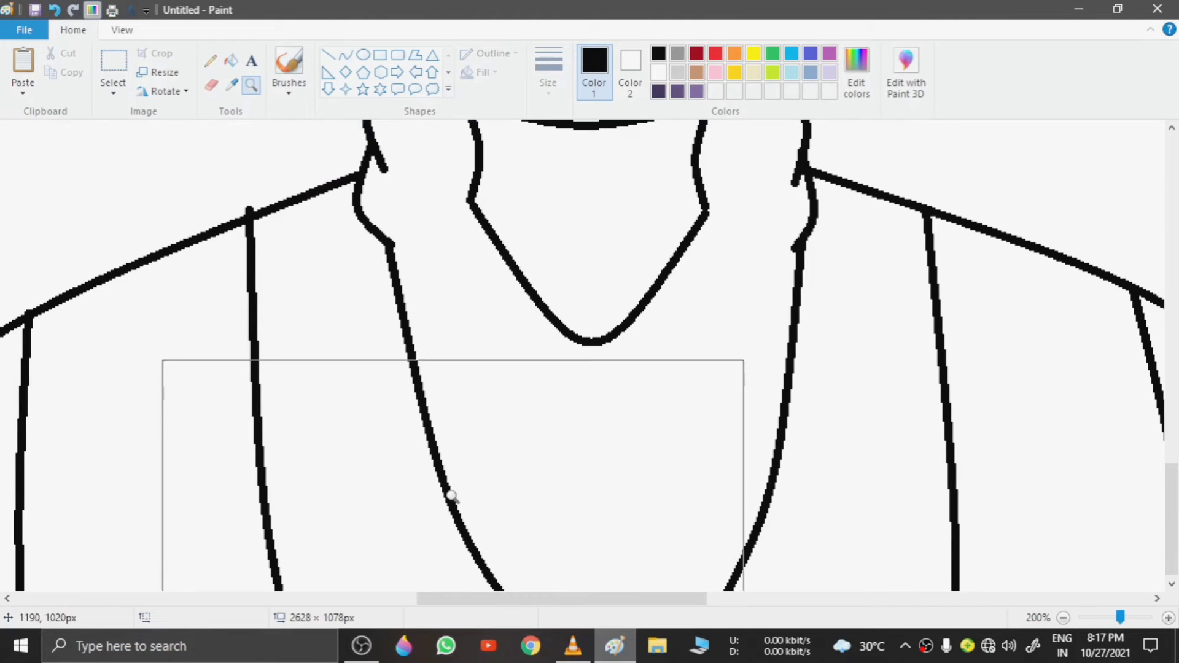
{"action": "left_click", "coordinate": [210, 85]}
Step: Draw two nearly straight lines from the neckline's open ends, converging towards the canvas bottom
{"action": "mouse_move", "coordinate": [568, 338]}
{"action": "left_mouse_down"}
{"action": "mouse_move", "coordinate": [599, 335]}
{"action": "mouse_move", "coordinate": [572, 329]}
{"action": "mouse_move", "coordinate": [605, 329]}
{"action": "mouse_move", "coordinate": [563, 331]}
{"action": "mouse_move", "coordinate": [599, 528]}
{"action": "mouse_move", "coordinate": [590, 592]}
{"action": "mouse_move", "coordinate": [576, 543]}
{"action": "mouse_move", "coordinate": [584, 566]}
{"action": "left_mouse_up"}
{"action": "left_click", "coordinate": [345, 55]}
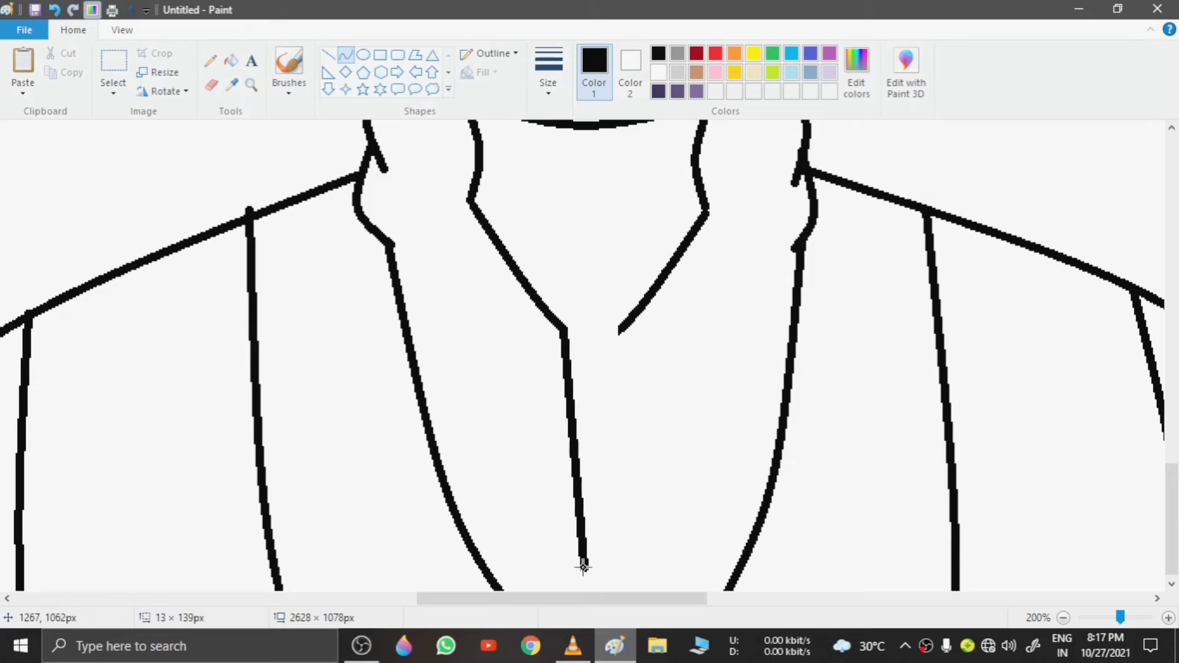
{"action": "double_click", "coordinate": [577, 451]}
{"action": "left_click", "coordinate": [660, 298]}
{"action": "mouse_move", "coordinate": [623, 327]}
{"action": "left_mouse_down"}
{"action": "mouse_move", "coordinate": [606, 585]}
{"action": "mouse_move", "coordinate": [605, 567]}
{"action": "mouse_move", "coordinate": [588, 588]}
{"action": "mouse_move", "coordinate": [607, 546]}
{"action": "mouse_move", "coordinate": [599, 607]}
{"action": "left_mouse_up"}
{"action": "double_click", "coordinate": [608, 447]}
{"action": "left_click", "coordinate": [1031, 492]}
{"action": "scroll", "coordinate": [1032, 492], "scroll_direction": "down", "scroll_amount": 1}
{"action": "left_click", "coordinate": [54, 10]}
{"action": "double_click", "coordinate": [601, 567]}
{"action": "left_click", "coordinate": [639, 568]}
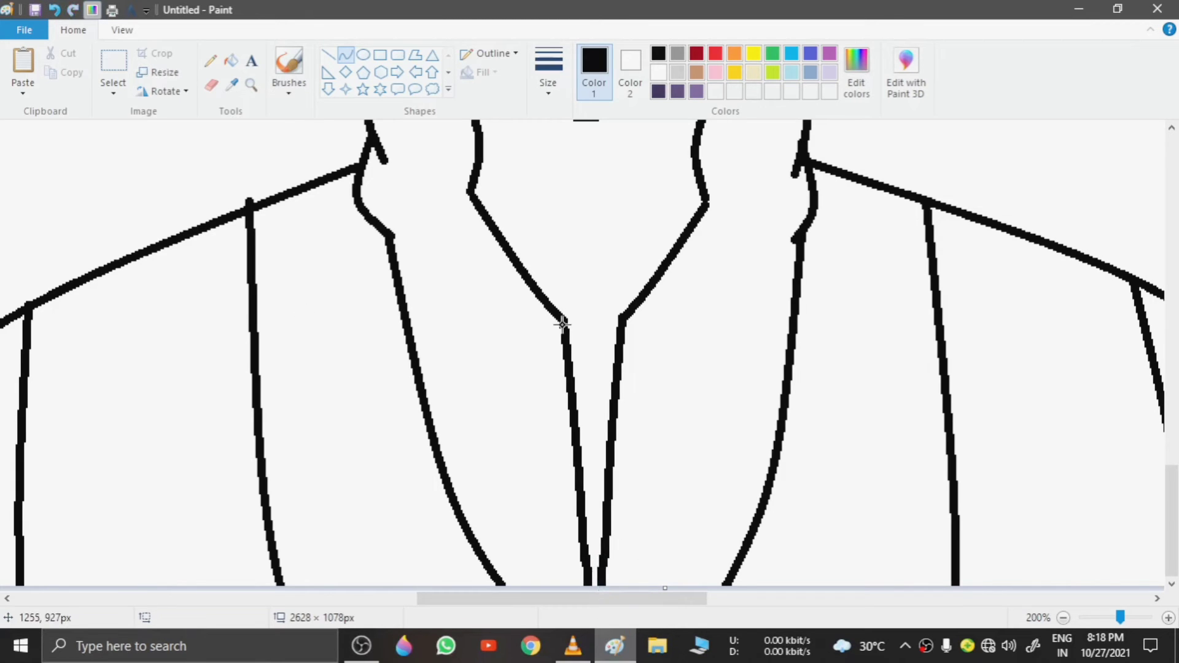
Step: Draw a small oval knot at the neckline's left end with two pointed ribbon tails hanging from it
{"action": "left_click", "coordinate": [363, 55]}
{"action": "mouse_move", "coordinate": [540, 355]}
{"action": "left_mouse_down"}
{"action": "mouse_move", "coordinate": [576, 313]}
{"action": "mouse_move", "coordinate": [532, 445]}
{"action": "left_mouse_up"}
{"action": "left_click", "coordinate": [666, 348]}
{"action": "left_click", "coordinate": [347, 55]}
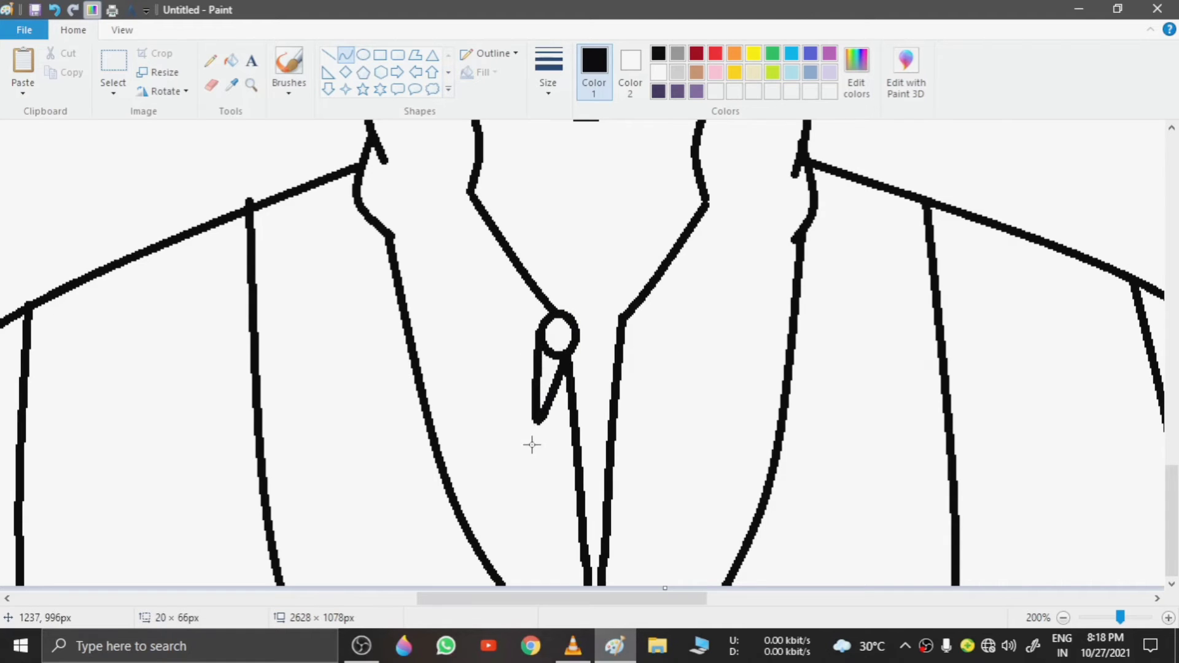
{"action": "left_click", "coordinate": [531, 446]}
{"action": "scroll", "coordinate": [580, 336], "scroll_direction": "down", "scroll_amount": 1}
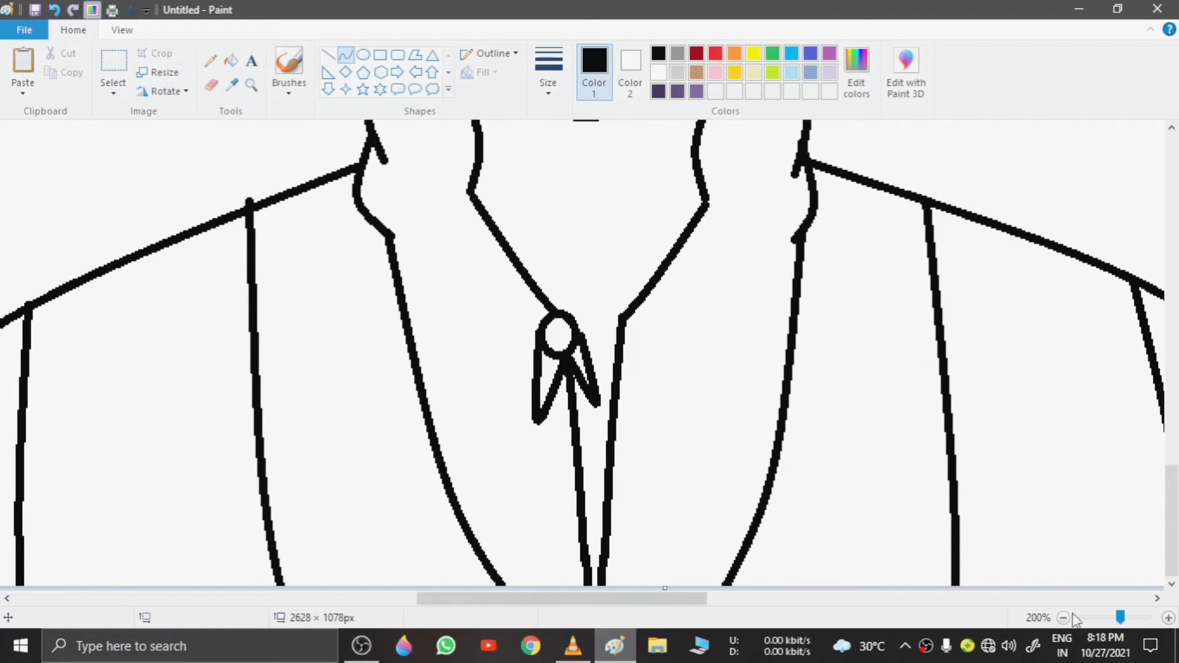
{"action": "scroll", "coordinate": [600, 409], "scroll_direction": "down", "scroll_amount": 1}
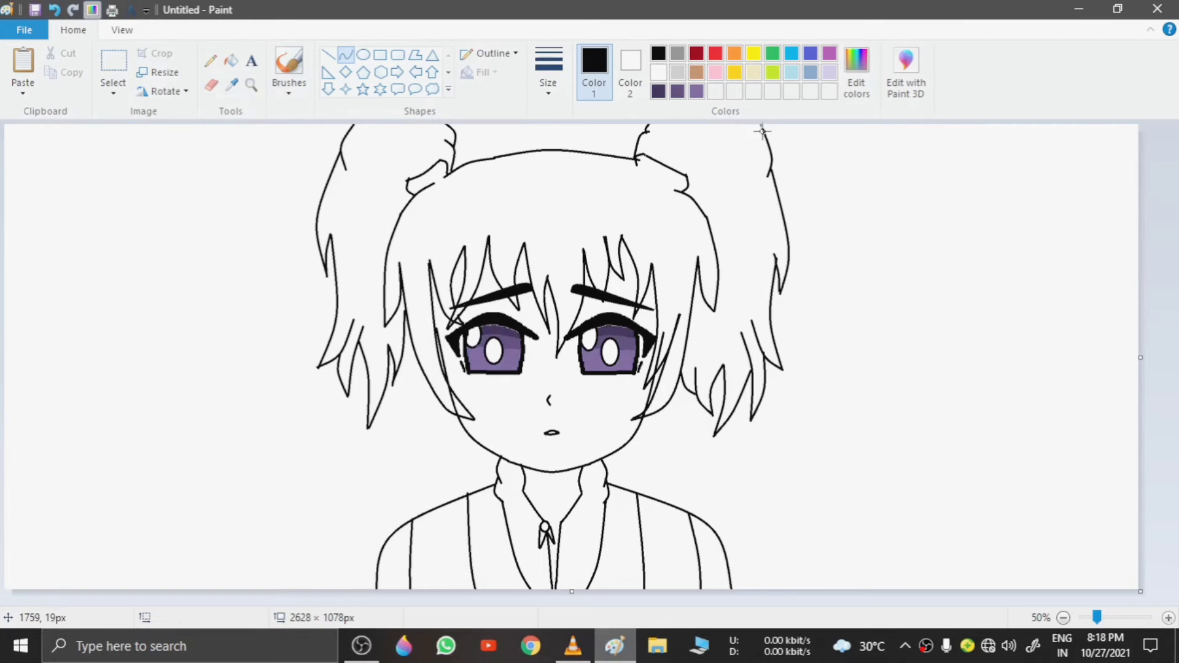
Step: Mix a custom sky blue colour and fill both ponytails with it
{"action": "left_click", "coordinate": [669, 91]}
{"action": "left_click", "coordinate": [715, 53]}
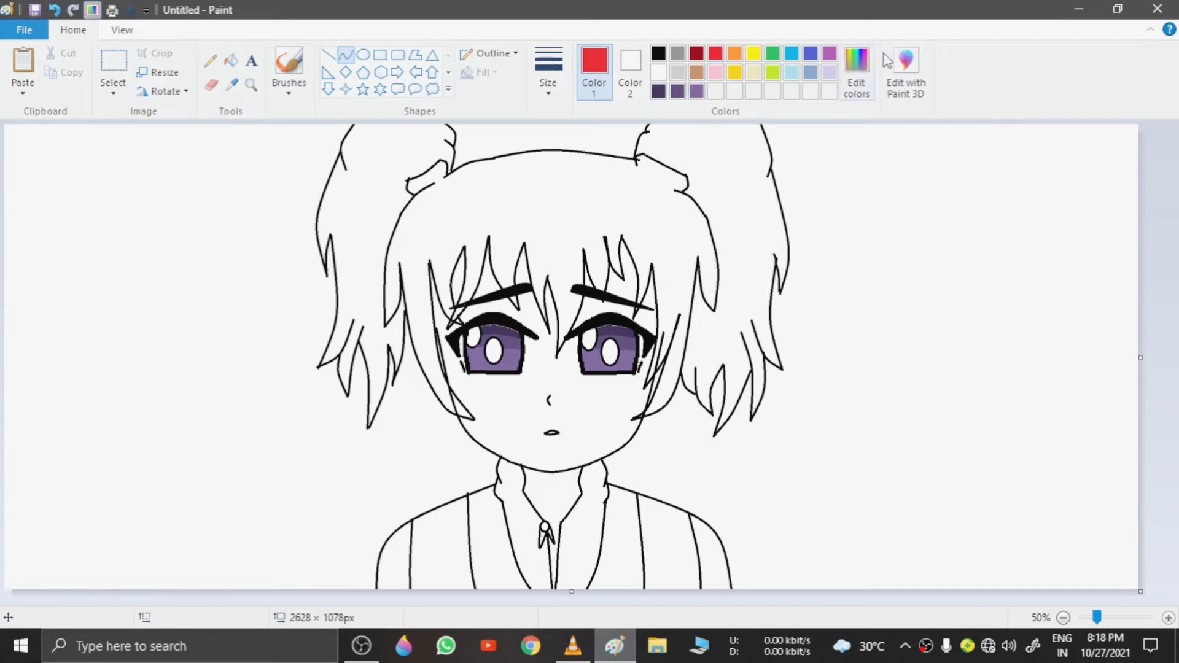
{"action": "left_click", "coordinate": [857, 74]}
{"action": "left_click", "coordinate": [413, 281]}
{"action": "left_click_drag", "start_coordinate": [775, 337], "coordinate": [775, 329]}
{"action": "left_click_drag", "start_coordinate": [697, 249], "coordinate": [680, 275]}
{"action": "left_click", "coordinate": [764, 278]}
{"action": "left_click", "coordinate": [430, 438]}
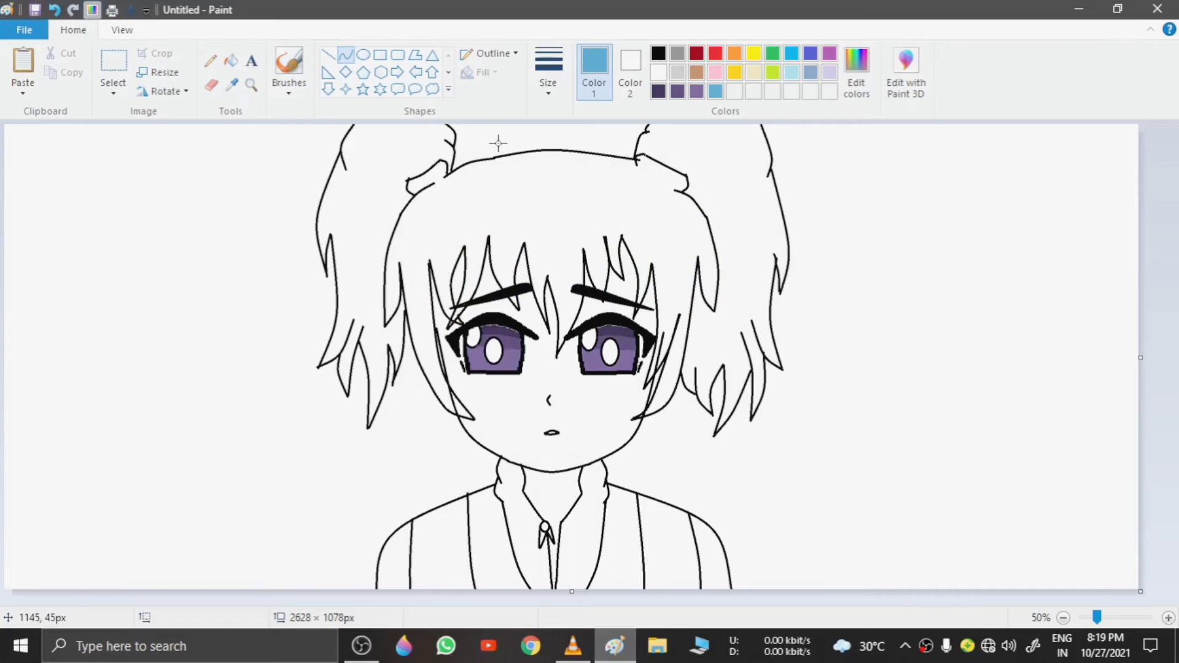
{"action": "left_click", "coordinate": [407, 191]}
{"action": "left_click", "coordinate": [740, 168]}
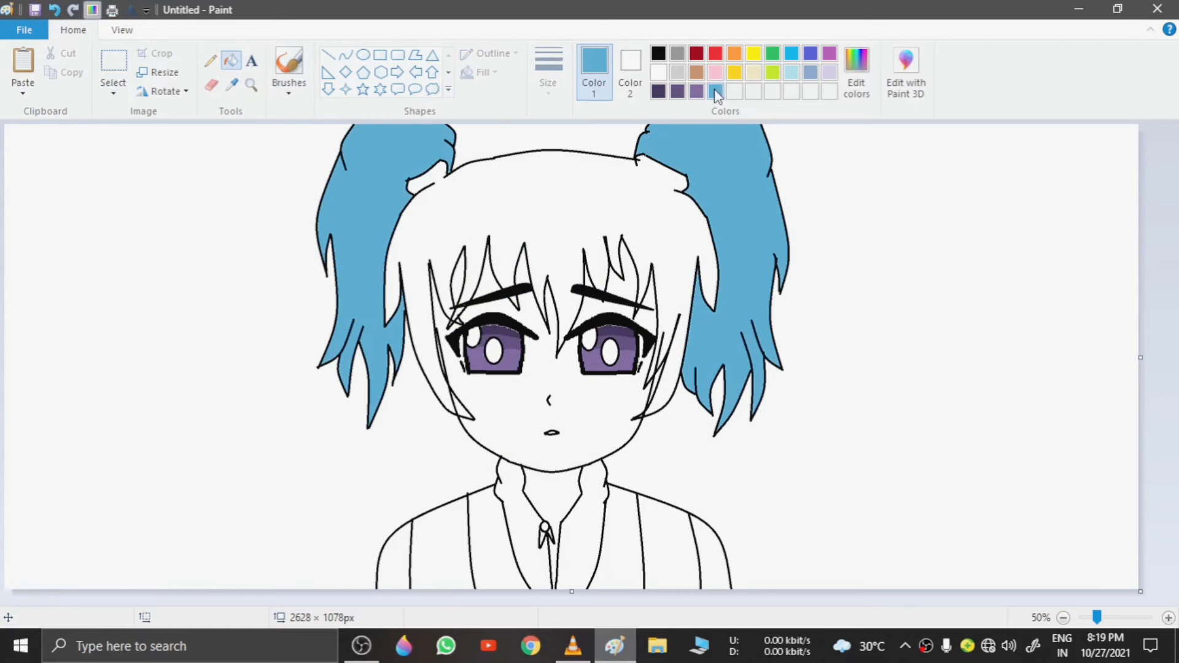
Step: Fill the main hair and hair ties with indigo, and paint over the face line crossing the left side lock
{"action": "left_click", "coordinate": [810, 54]}
{"action": "left_click", "coordinate": [619, 250]}
{"action": "left_click", "coordinate": [251, 85]}
{"action": "left_click", "coordinate": [468, 367]}
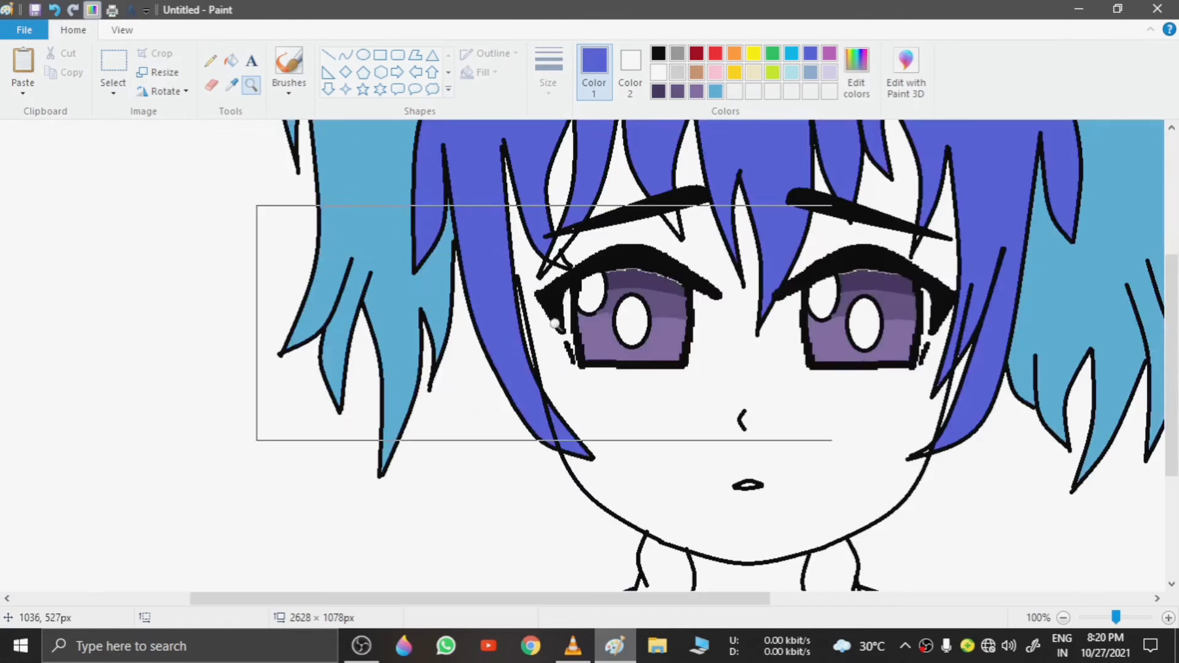
{"action": "left_click", "coordinate": [560, 436]}
{"action": "left_click", "coordinate": [289, 64]}
{"action": "left_click_drag", "start_coordinate": [553, 296], "coordinate": [579, 376]}
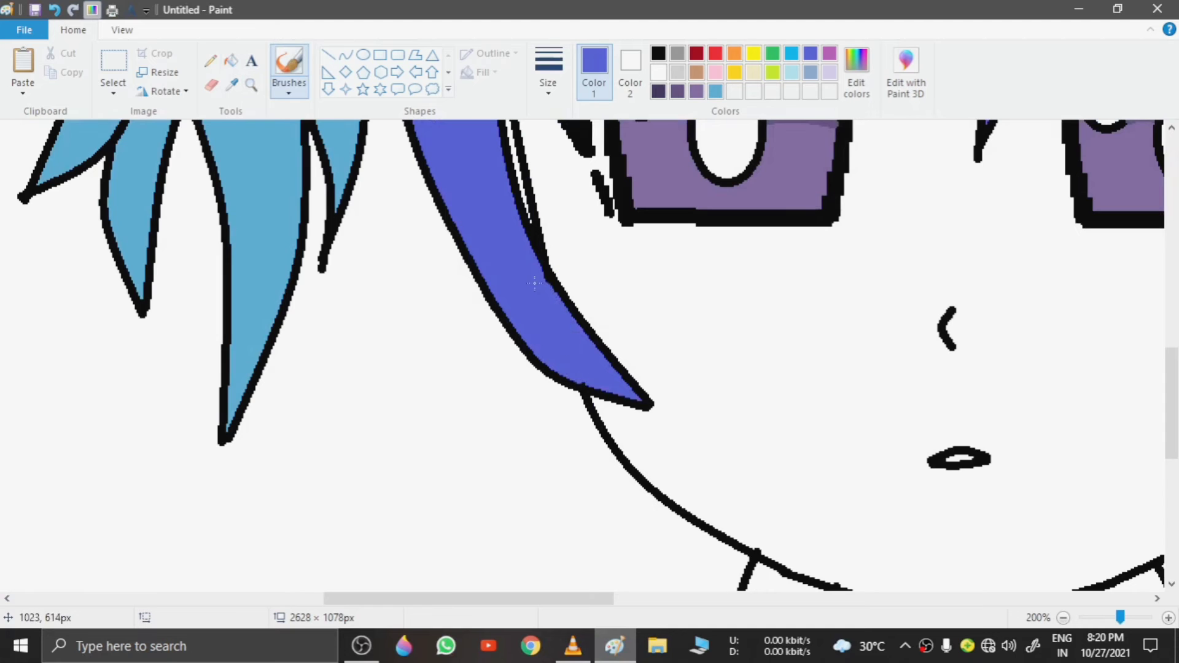
Step: Paint indigo over the left eyebrow where the fringe strands cross it, and cover the white gap in the outermost strand
{"action": "scroll", "coordinate": [534, 283], "scroll_direction": "up", "scroll_amount": 5}
{"action": "scroll", "coordinate": [429, 319], "scroll_direction": "right", "scroll_amount": 3}
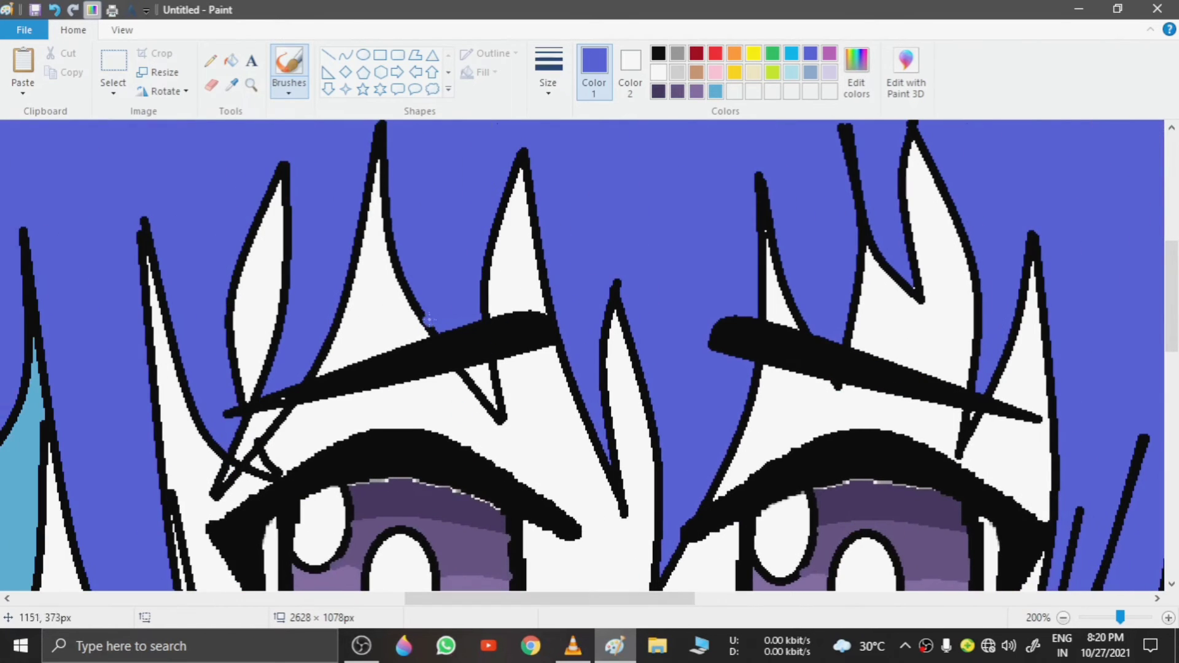
{"action": "mouse_move", "coordinate": [429, 319]}
{"action": "left_mouse_down"}
{"action": "mouse_move", "coordinate": [494, 401]}
{"action": "mouse_move", "coordinate": [457, 301]}
{"action": "left_mouse_up"}
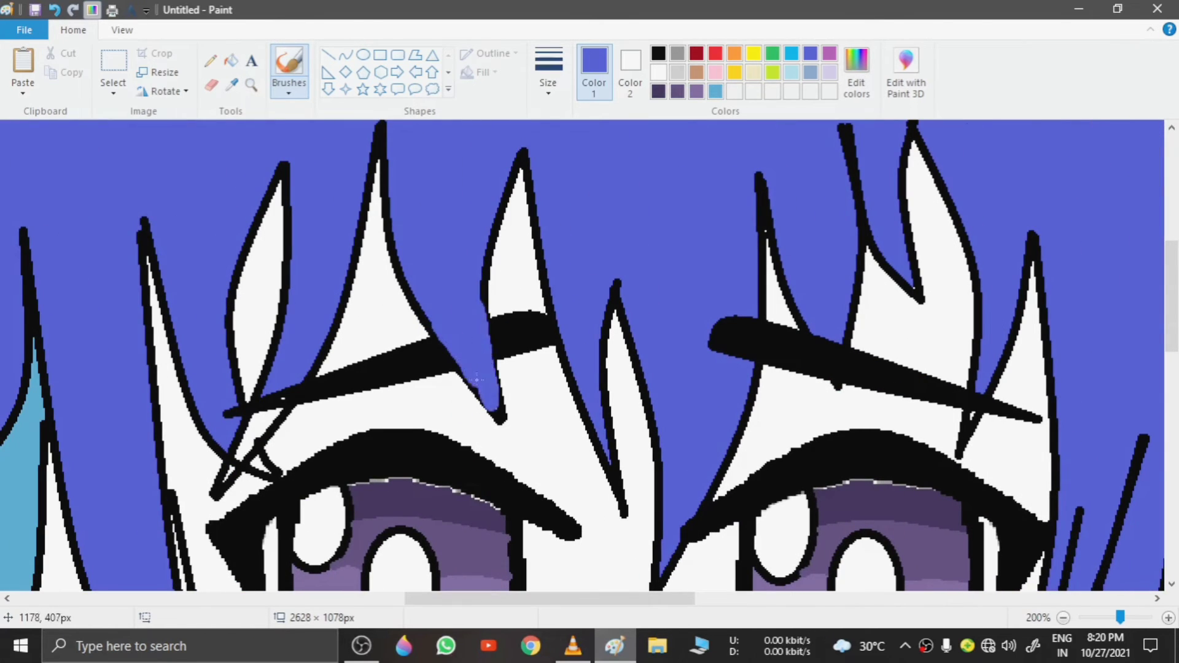
{"action": "left_click_drag", "start_coordinate": [477, 379], "coordinate": [441, 325]}
{"action": "mouse_move", "coordinate": [264, 417]}
{"action": "left_mouse_down"}
{"action": "mouse_move", "coordinate": [253, 420]}
{"action": "mouse_move", "coordinate": [267, 406]}
{"action": "left_mouse_up"}
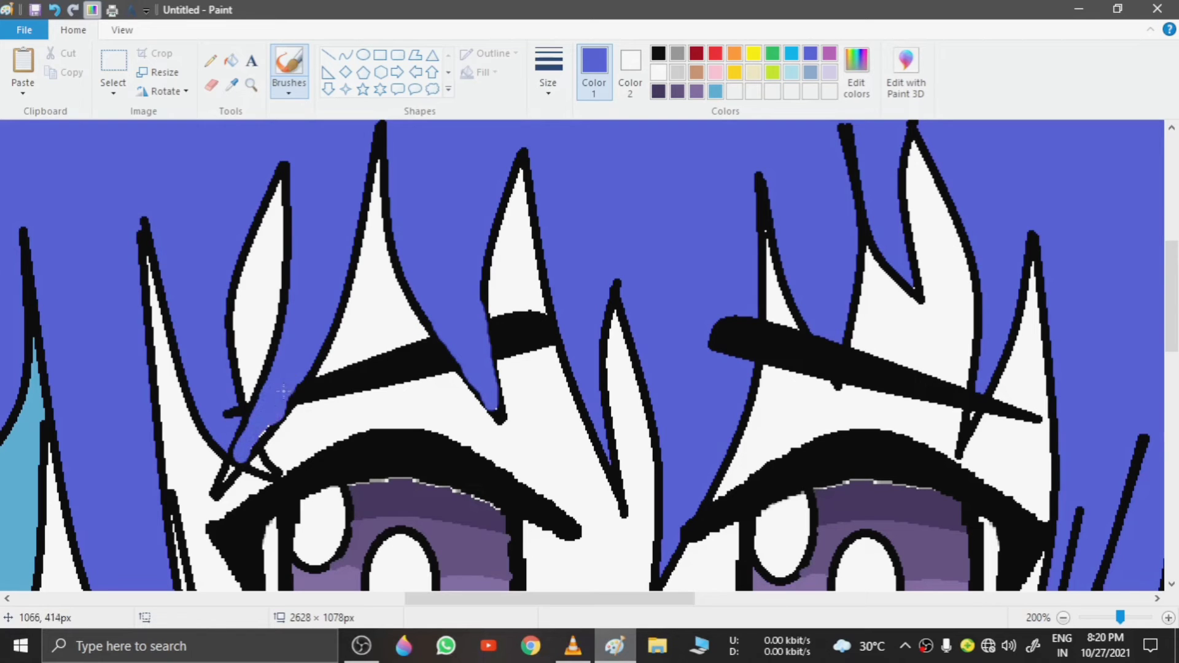
{"action": "left_click_drag", "start_coordinate": [232, 454], "coordinate": [245, 457]}
Step: Paint indigo over the parts of the right eyebrow that the fringe strands cross
{"action": "left_click_drag", "start_coordinate": [492, 597], "coordinate": [565, 597]}
{"action": "left_click_drag", "start_coordinate": [673, 384], "coordinate": [662, 416]}
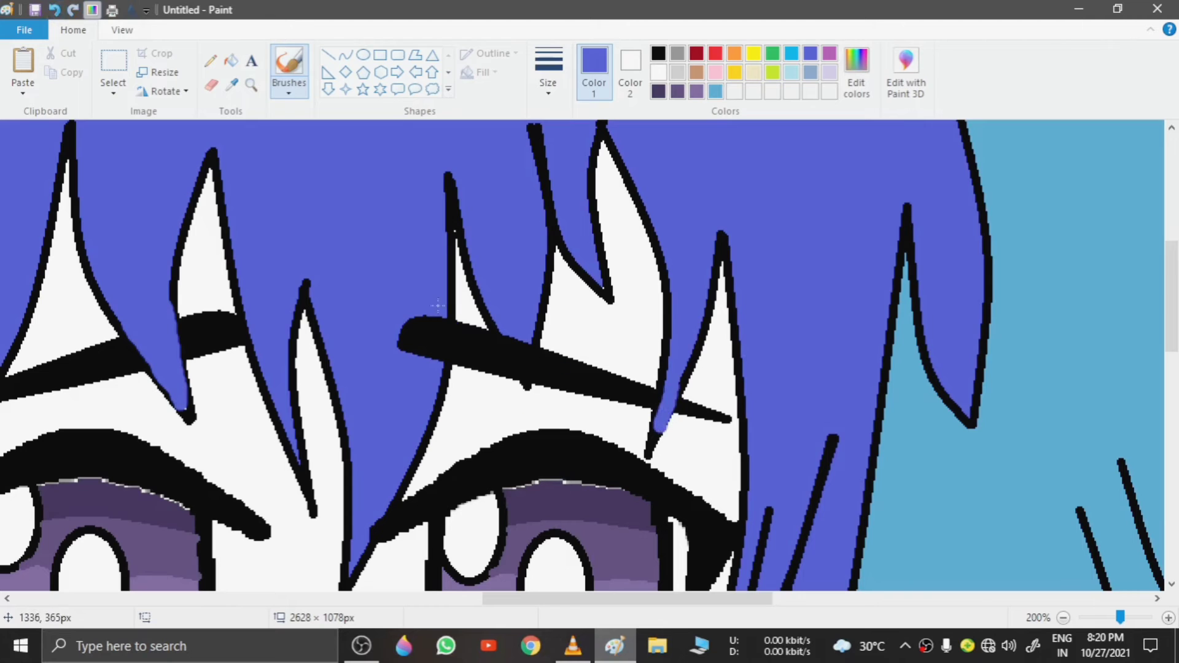
{"action": "left_click_drag", "start_coordinate": [445, 336], "coordinate": [402, 343]}
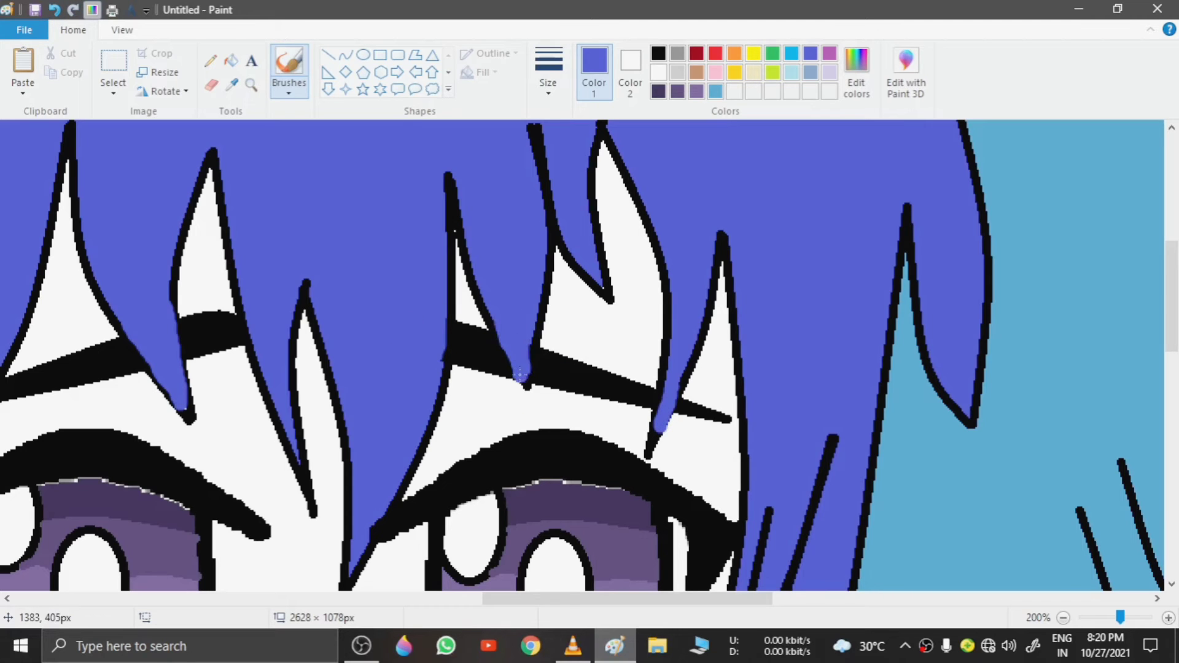
{"action": "left_click", "coordinate": [1063, 617]}
{"action": "left_click", "coordinate": [1063, 617]}
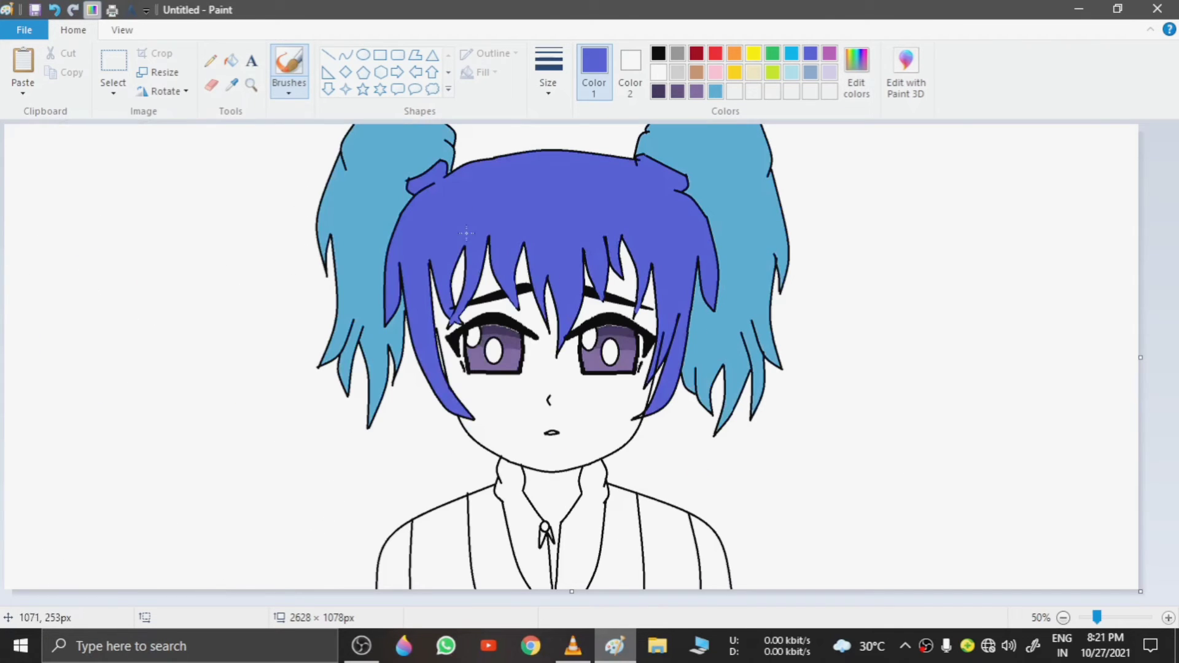
Step: Mix a pale cream skin colour and fill the face and neck with it
{"action": "left_click", "coordinate": [253, 87]}
{"action": "left_click", "coordinate": [753, 72]}
{"action": "left_click", "coordinate": [857, 68]}
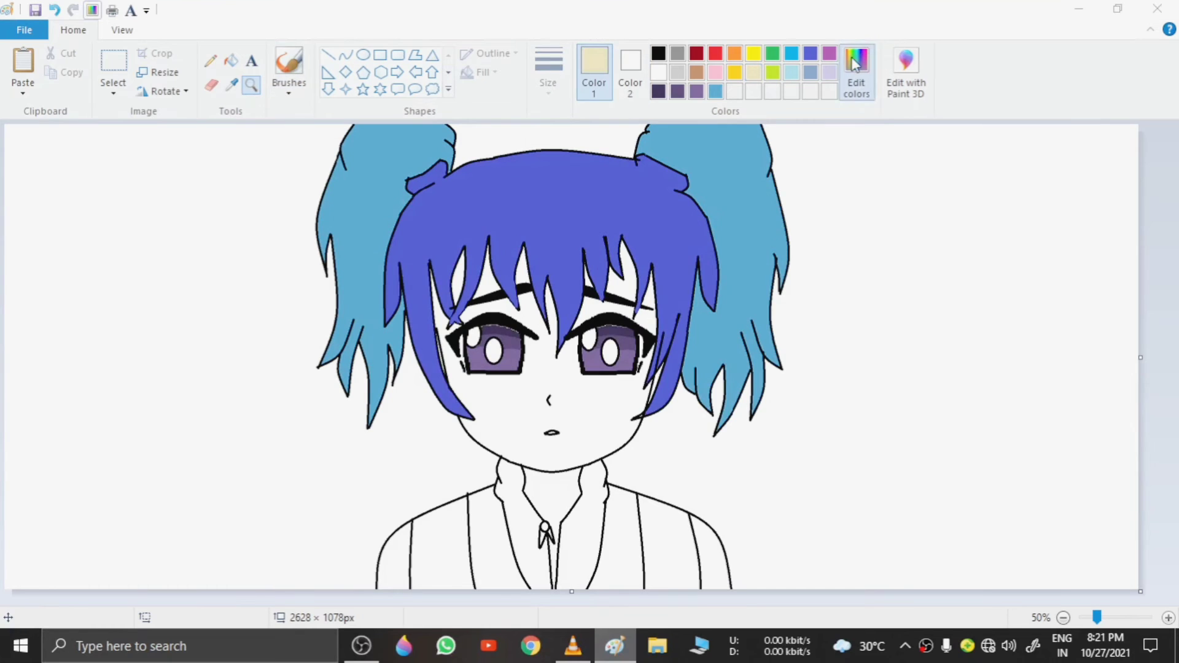
{"action": "left_click", "coordinate": [617, 256]}
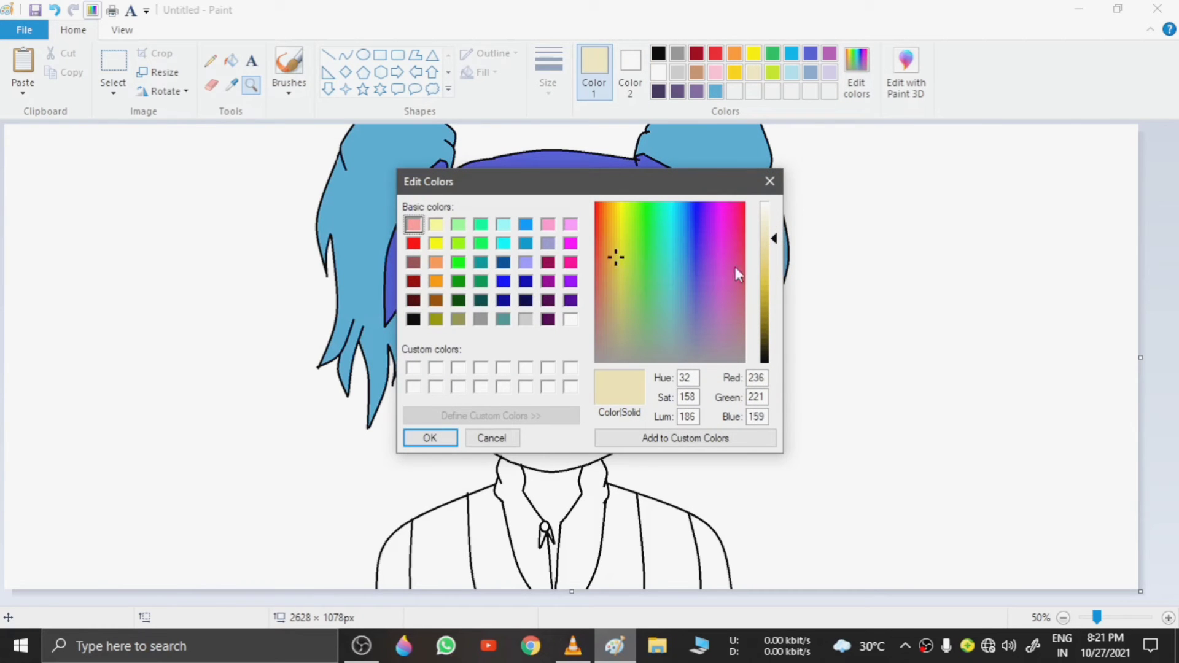
{"action": "left_click_drag", "start_coordinate": [777, 238], "coordinate": [776, 222]}
{"action": "left_click", "coordinate": [430, 438]}
{"action": "left_click", "coordinate": [231, 60]}
{"action": "left_click", "coordinate": [565, 374]}
{"action": "left_click", "coordinate": [562, 496]}
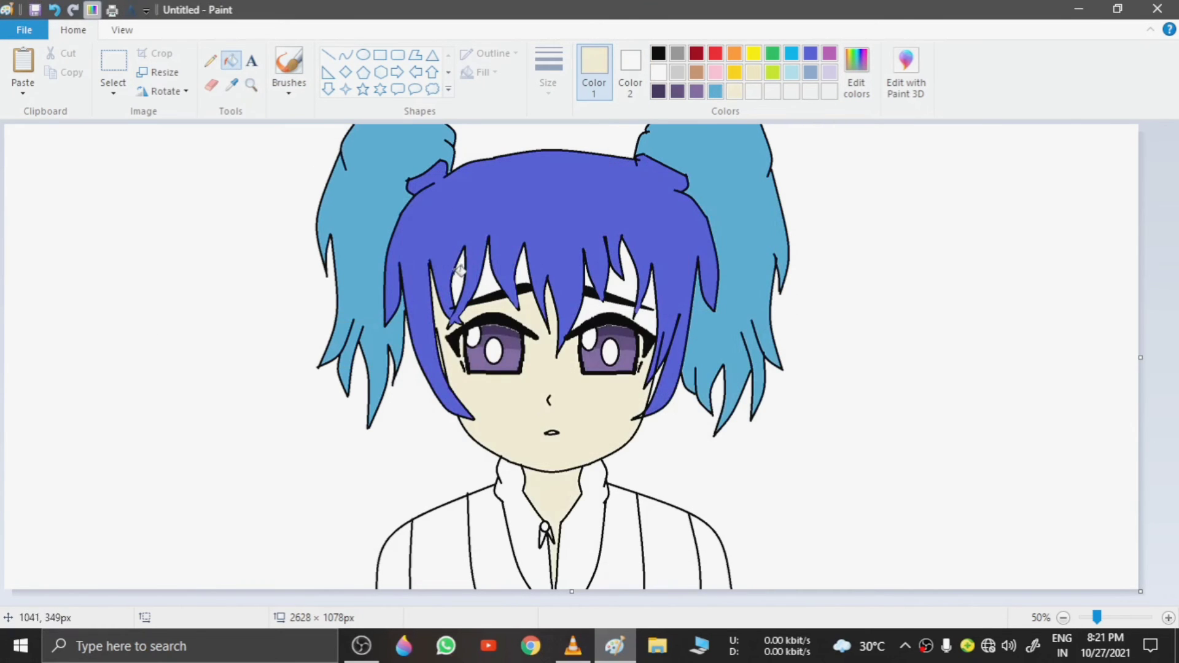
Step: Fill the remaining white skin areas around the right eyebrow and between the right fringe strands with the pale cream
{"action": "left_click", "coordinate": [626, 285]}
{"action": "left_click", "coordinate": [636, 318]}
{"action": "left_click", "coordinate": [589, 283]}
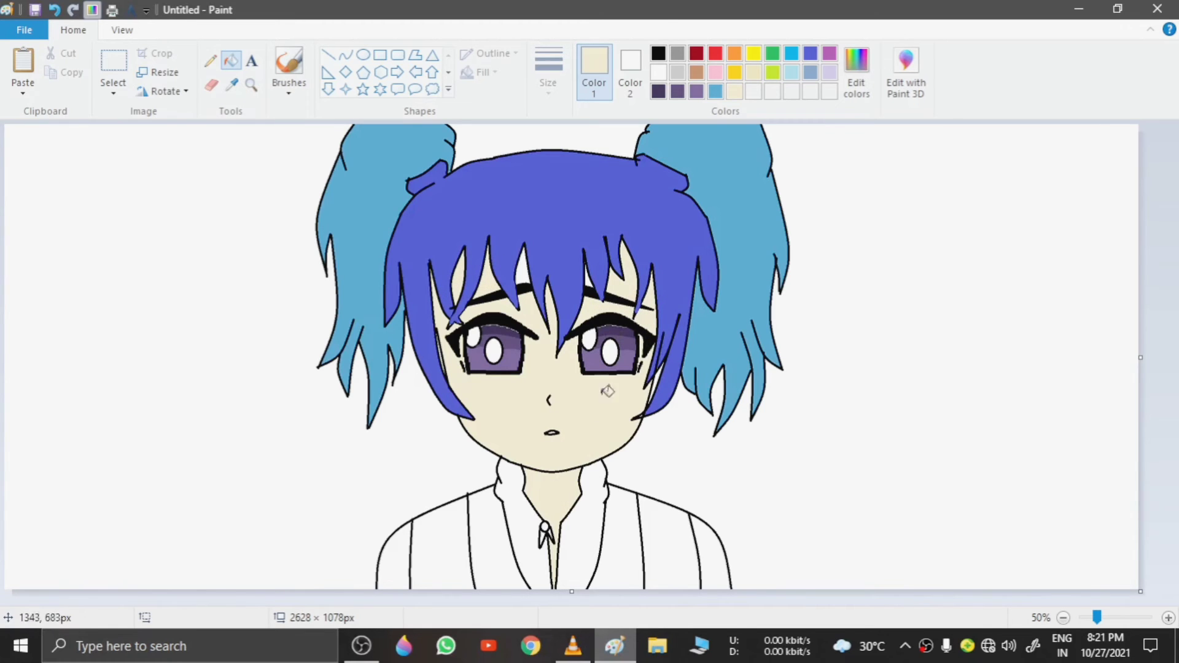
Step: Mix a muted beige skin-shadow colour with red 201, green 189 and blue 152
{"action": "left_click", "coordinate": [251, 88]}
{"action": "left_click", "coordinate": [540, 346]}
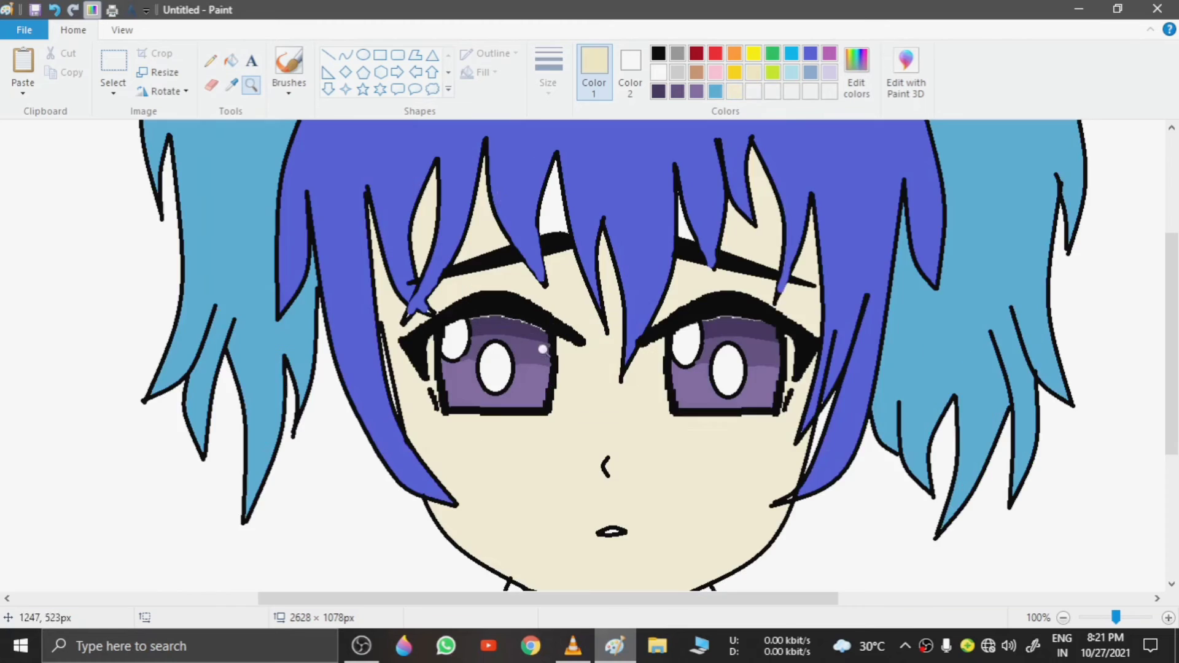
{"action": "left_click", "coordinate": [506, 206]}
{"action": "left_click", "coordinate": [346, 55]}
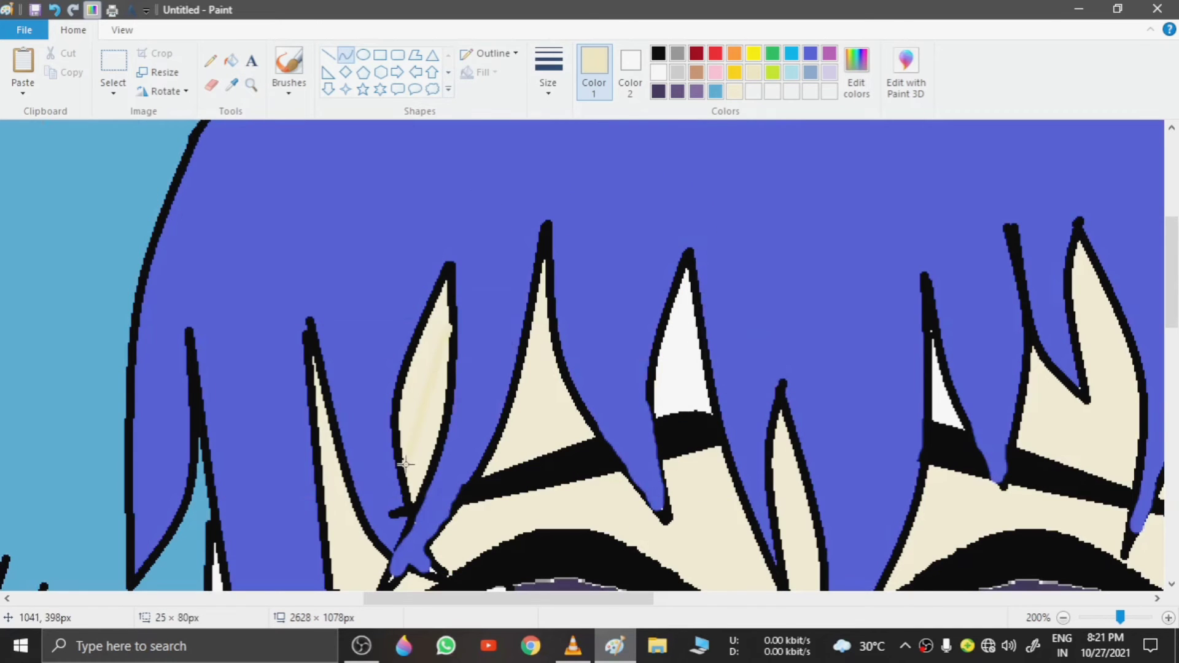
{"action": "left_click", "coordinate": [856, 71]}
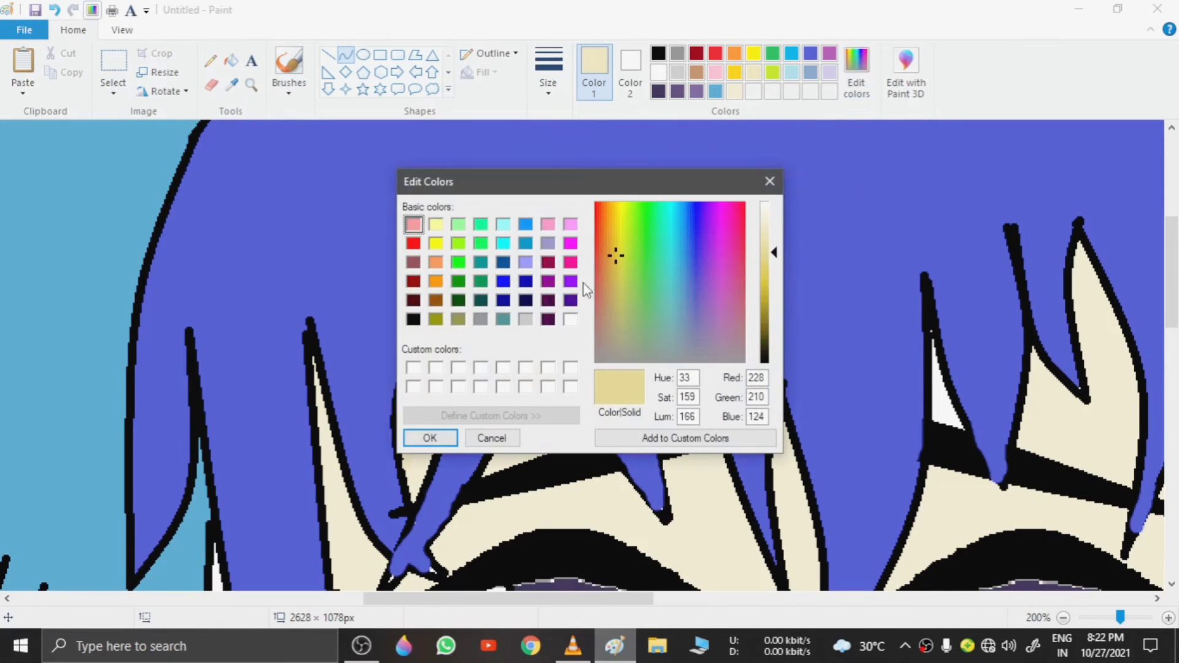
{"action": "left_click_drag", "start_coordinate": [601, 302], "coordinate": [618, 300]}
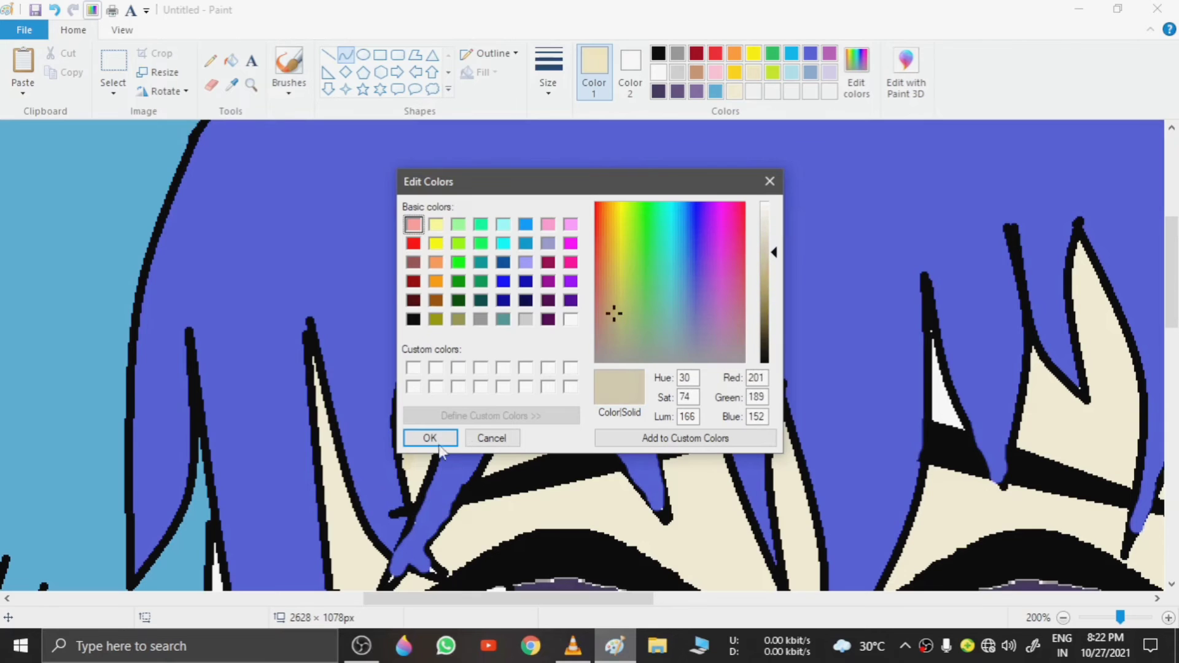
{"action": "left_click", "coordinate": [437, 443]}
Step: Undo the trial shadow in the leftmost fringe gap and draw beige curved shadow edges in the four gaps from there to the centre
{"action": "left_click", "coordinate": [435, 344]}
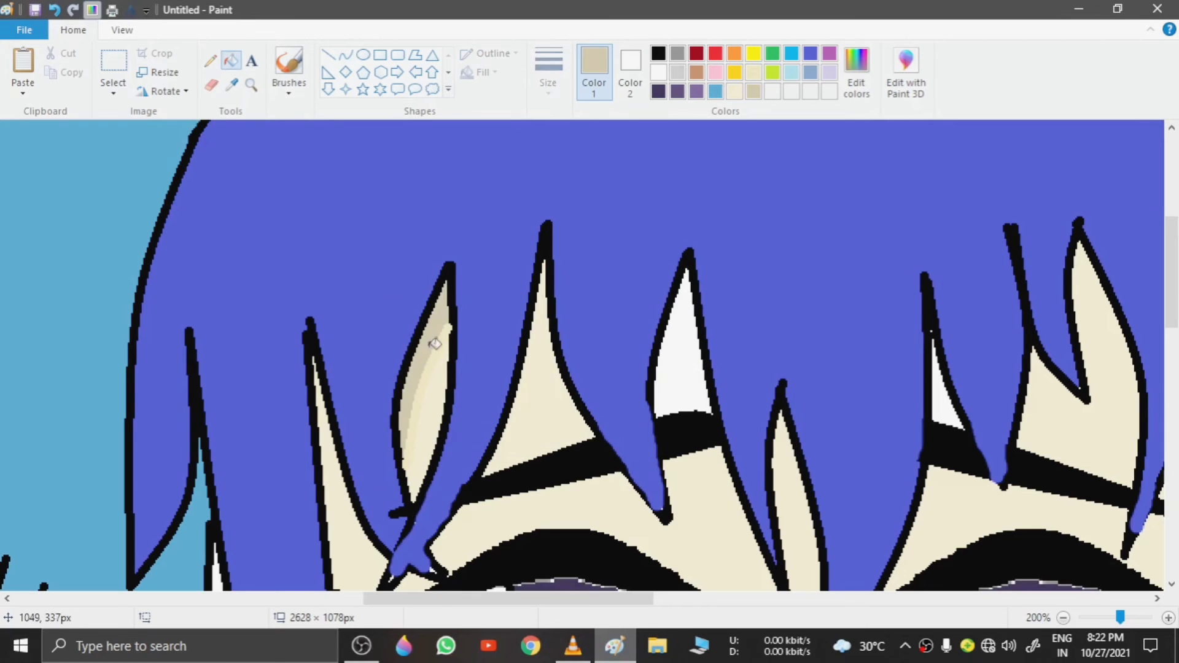
{"action": "double_click", "coordinate": [60, 13]}
{"action": "left_click", "coordinate": [348, 56]}
{"action": "left_click_drag", "start_coordinate": [447, 316], "coordinate": [407, 463]}
{"action": "left_click", "coordinate": [417, 370]}
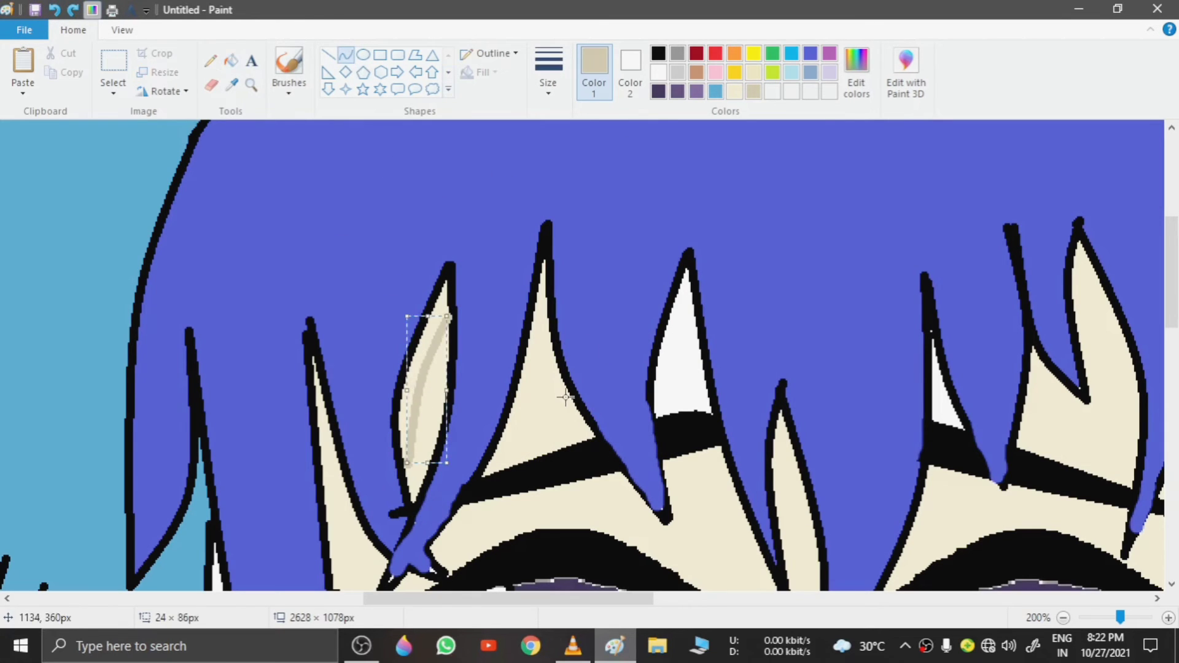
{"action": "left_click_drag", "start_coordinate": [547, 325], "coordinate": [494, 459]}
{"action": "left_click_drag", "start_coordinate": [532, 422], "coordinate": [531, 404]}
{"action": "left_click_drag", "start_coordinate": [692, 296], "coordinate": [660, 417]}
{"action": "double_click", "coordinate": [674, 342]}
{"action": "left_click_drag", "start_coordinate": [788, 431], "coordinate": [796, 590]}
{"action": "double_click", "coordinate": [785, 500]}
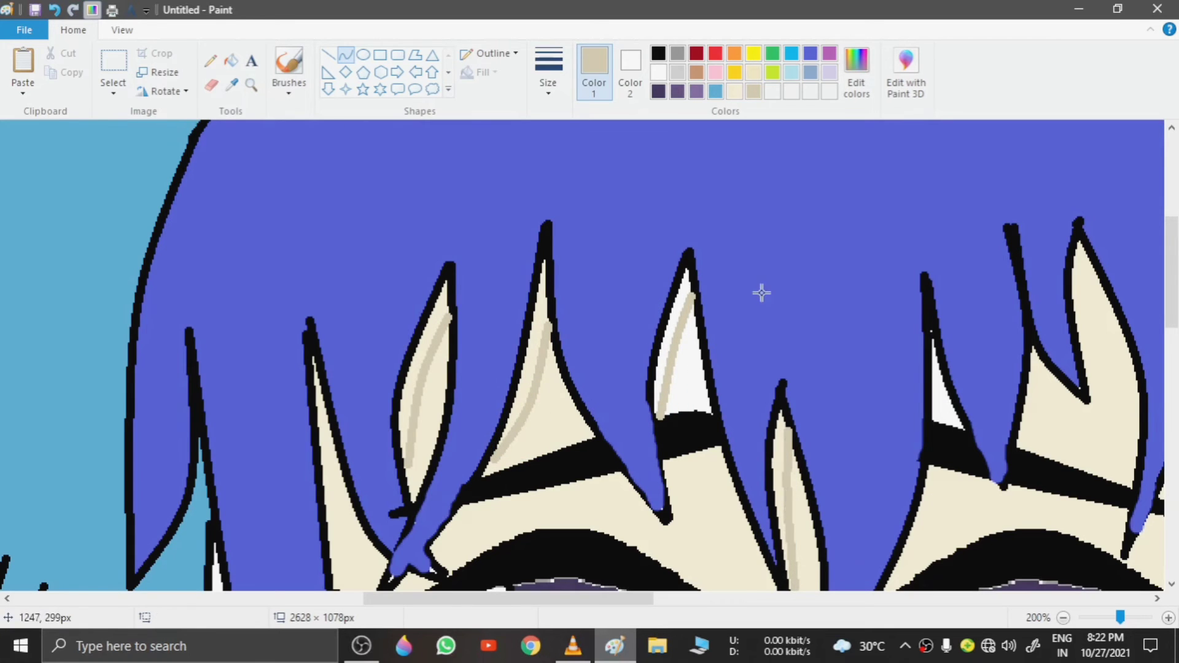
Step: Fill the shadow sides of the left and central fringe gaps, plus the small gap above the right eyebrow, with beige
{"action": "left_click", "coordinate": [231, 59]}
{"action": "left_click", "coordinate": [412, 387]}
{"action": "left_click", "coordinate": [540, 325]}
{"action": "left_click", "coordinate": [675, 310]}
{"action": "left_click", "coordinate": [782, 451]}
{"action": "left_click", "coordinate": [944, 401]}
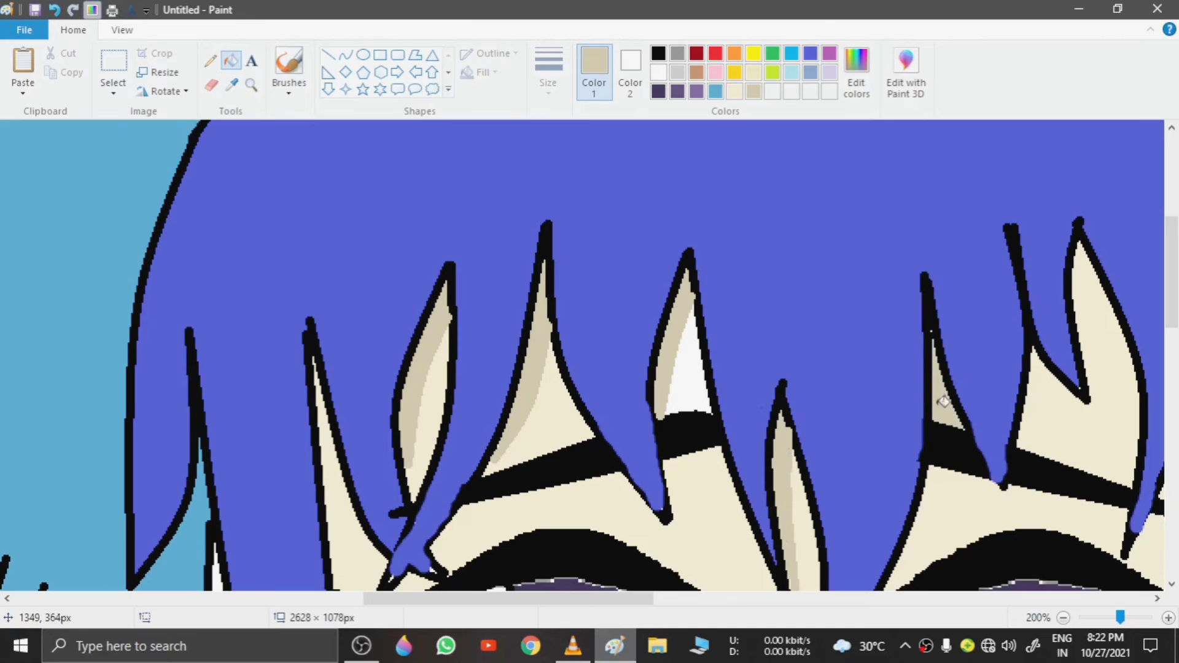
Step: Shade the strip of face beside the left side lock in beige behind a curved edge, and fill the neck with beige
{"action": "scroll", "coordinate": [944, 401], "scroll_direction": "down", "scroll_amount": 5}
{"action": "left_click", "coordinate": [345, 55]}
{"action": "left_click_drag", "start_coordinate": [341, 232], "coordinate": [390, 582]}
{"action": "left_click", "coordinate": [362, 429]}
{"action": "left_click", "coordinate": [231, 60]}
{"action": "left_click", "coordinate": [333, 213]}
{"action": "left_click", "coordinate": [54, 10]}
{"action": "left_click", "coordinate": [289, 64]}
{"action": "left_click", "coordinate": [231, 60]}
{"action": "left_click", "coordinate": [328, 237]}
{"action": "double_click", "coordinate": [1064, 618]}
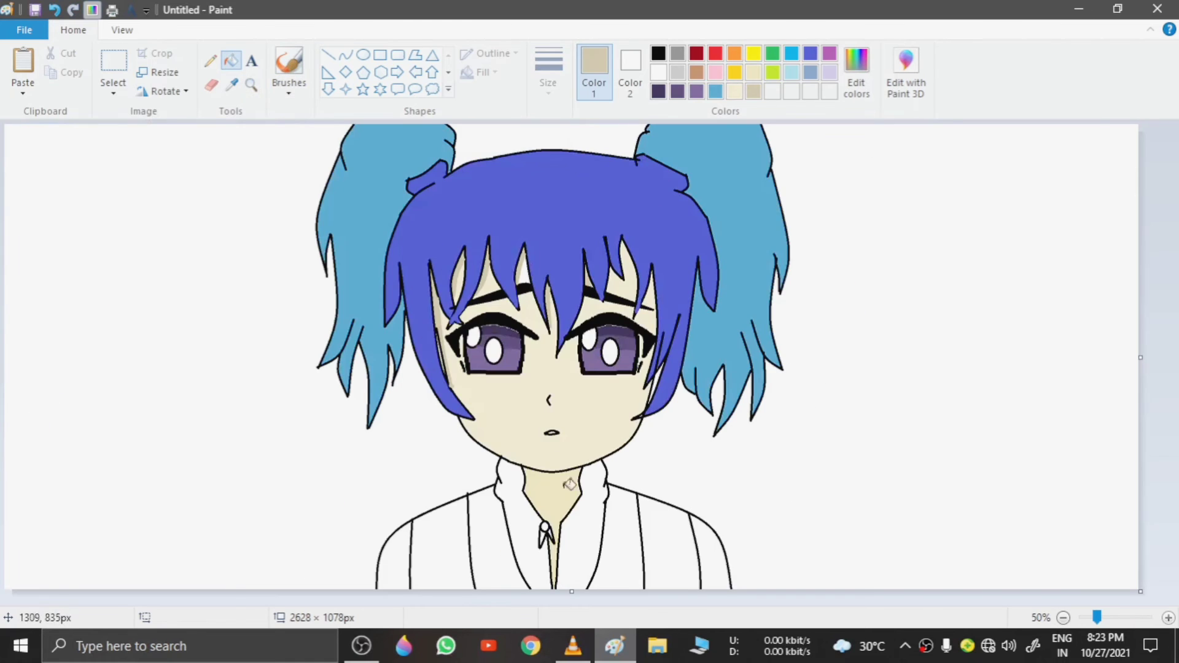
{"action": "left_click", "coordinate": [569, 484]}
Step: Draw beige curved shadow edges in the three fringe gaps over the right eyebrow
{"action": "left_click", "coordinate": [251, 86]}
{"action": "left_click", "coordinate": [527, 284]}
{"action": "left_click", "coordinate": [706, 400]}
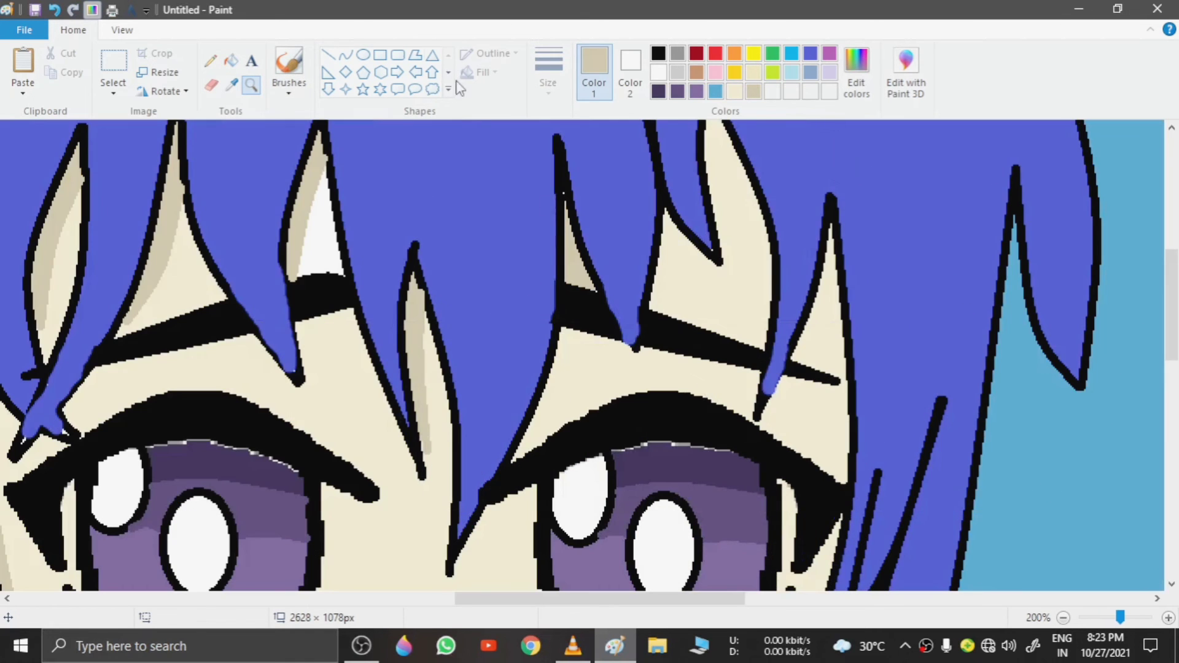
{"action": "left_click", "coordinate": [345, 55]}
{"action": "left_click_drag", "start_coordinate": [677, 225], "coordinate": [652, 307]}
{"action": "double_click", "coordinate": [676, 276]}
{"action": "left_click", "coordinate": [743, 182]}
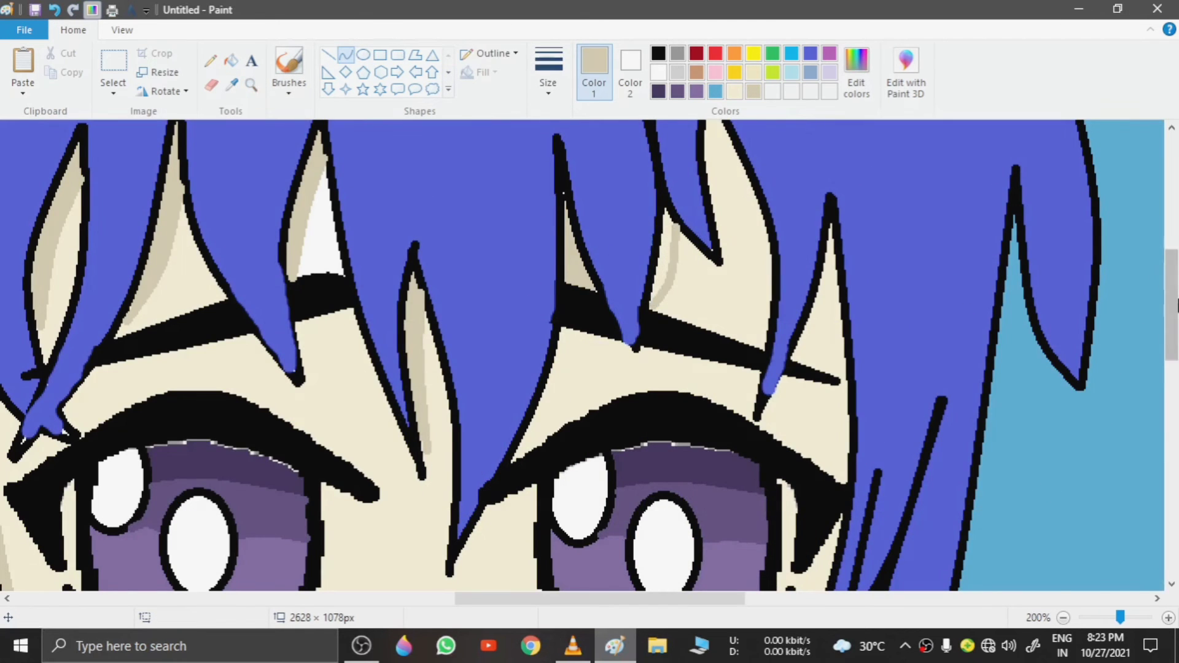
{"action": "left_click_drag", "start_coordinate": [1173, 306], "coordinate": [1173, 289]}
{"action": "left_click_drag", "start_coordinate": [718, 188], "coordinate": [726, 336]}
{"action": "left_click", "coordinate": [712, 221]}
{"action": "left_click", "coordinate": [713, 221]}
{"action": "left_click", "coordinate": [842, 310]}
{"action": "left_click_drag", "start_coordinate": [837, 337], "coordinate": [792, 431]}
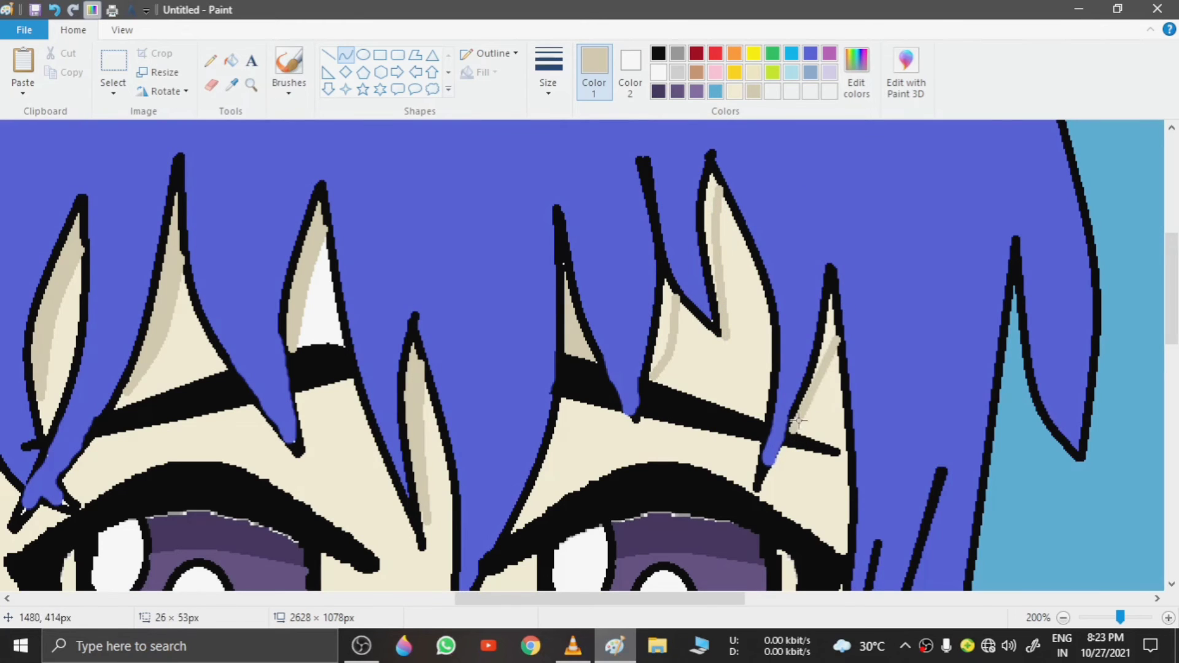
{"action": "double_click", "coordinate": [825, 394]}
{"action": "left_click", "coordinate": [729, 321]}
Step: Fill the shadow sides of the three right fringe gaps with beige
{"action": "left_click", "coordinate": [232, 61]}
{"action": "left_click", "coordinate": [710, 200]}
{"action": "left_click", "coordinate": [660, 344]}
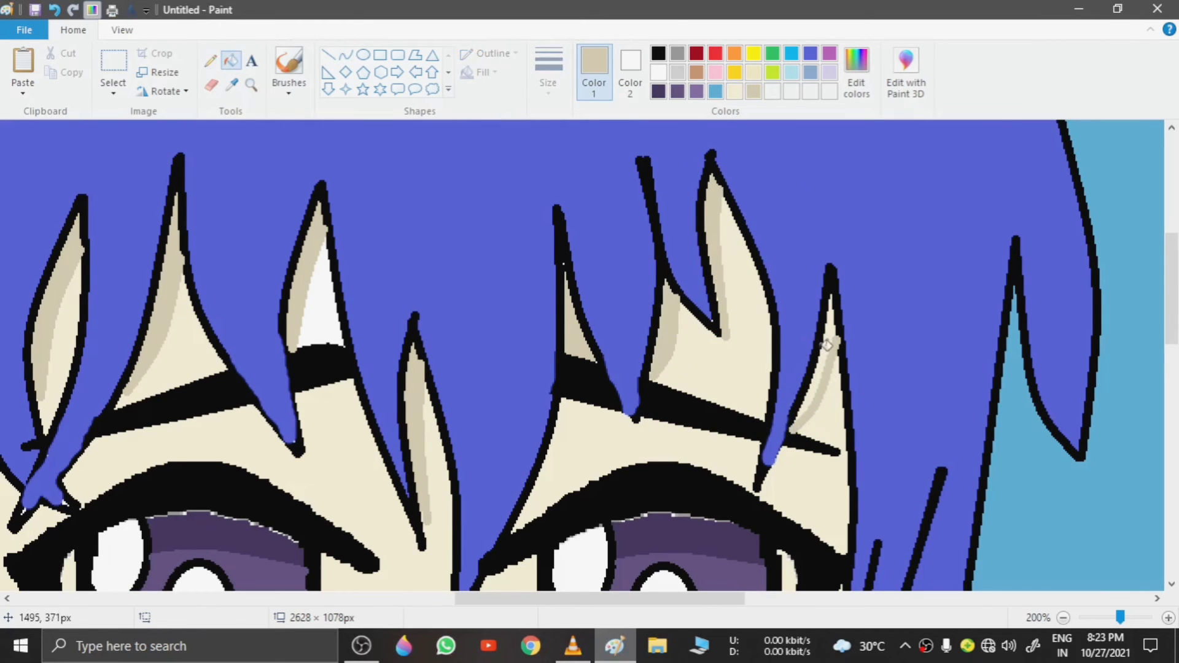
{"action": "left_click", "coordinate": [822, 348]}
{"action": "left_click", "coordinate": [1067, 619]}
{"action": "left_click", "coordinate": [1067, 619]}
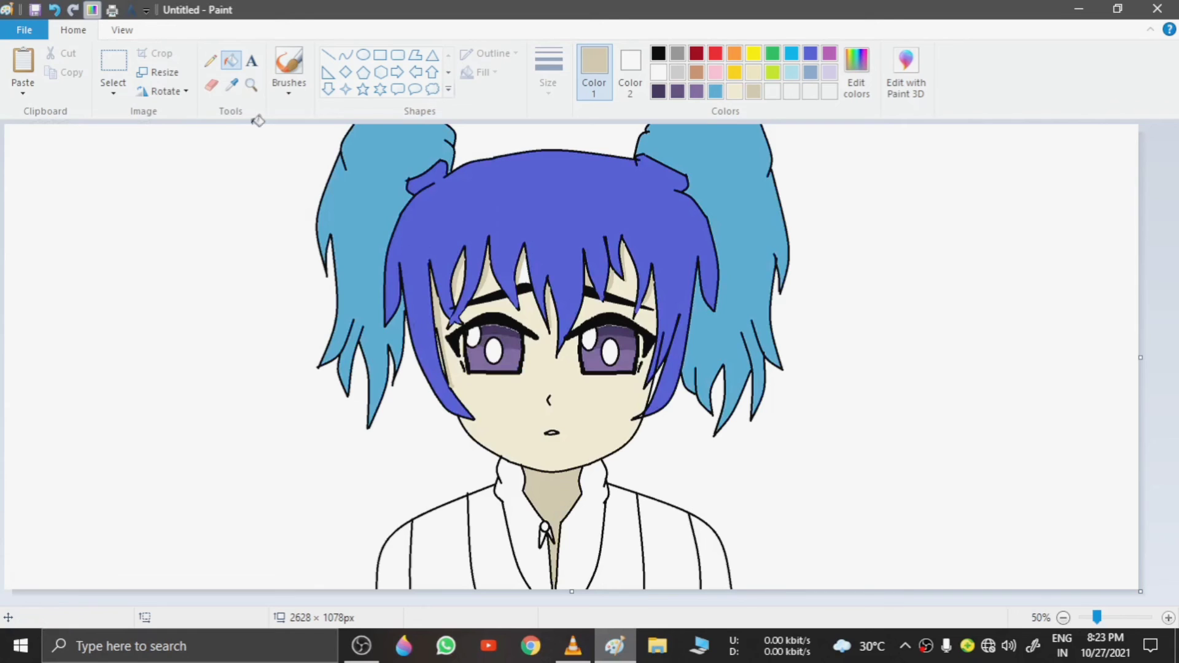
Step: Fill the pupils of both eyes with black
{"action": "scroll", "coordinate": [522, 313], "scroll_direction": "up", "scroll_amount": 2}
{"action": "left_click", "coordinate": [657, 53]}
{"action": "left_click", "coordinate": [402, 466]}
{"action": "left_click", "coordinate": [890, 473]}
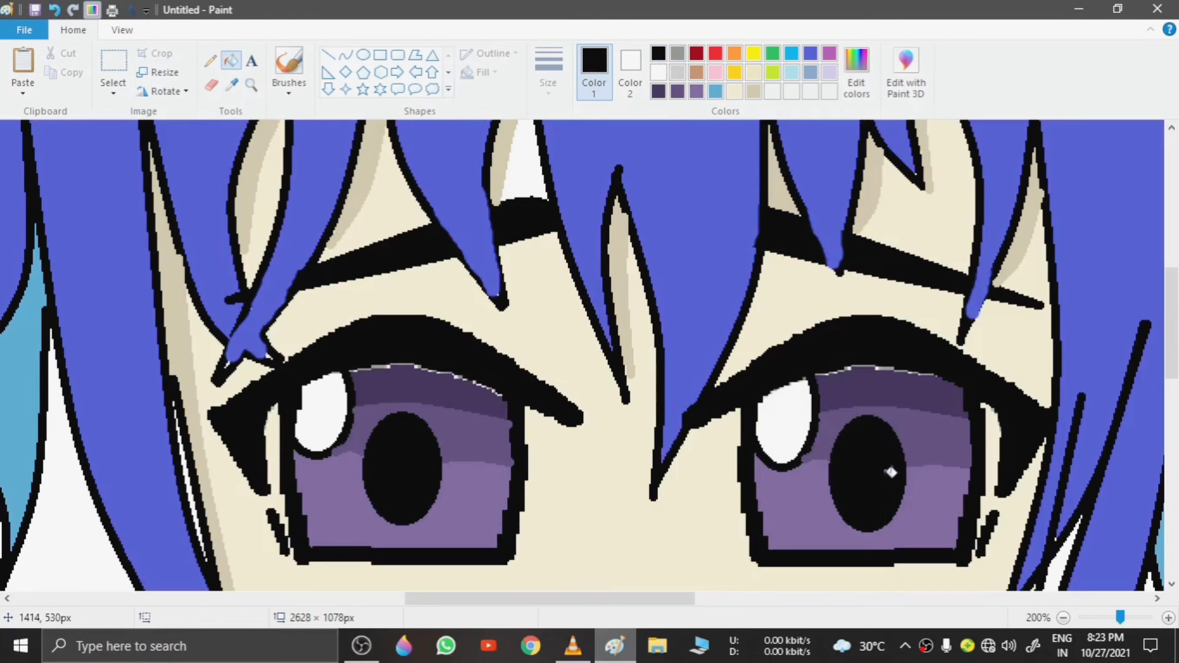
{"action": "scroll", "coordinate": [890, 473], "scroll_direction": "down", "scroll_amount": 2}
Step: Fill both sides of the collar with the palette's purple
{"action": "left_click", "coordinate": [829, 53]}
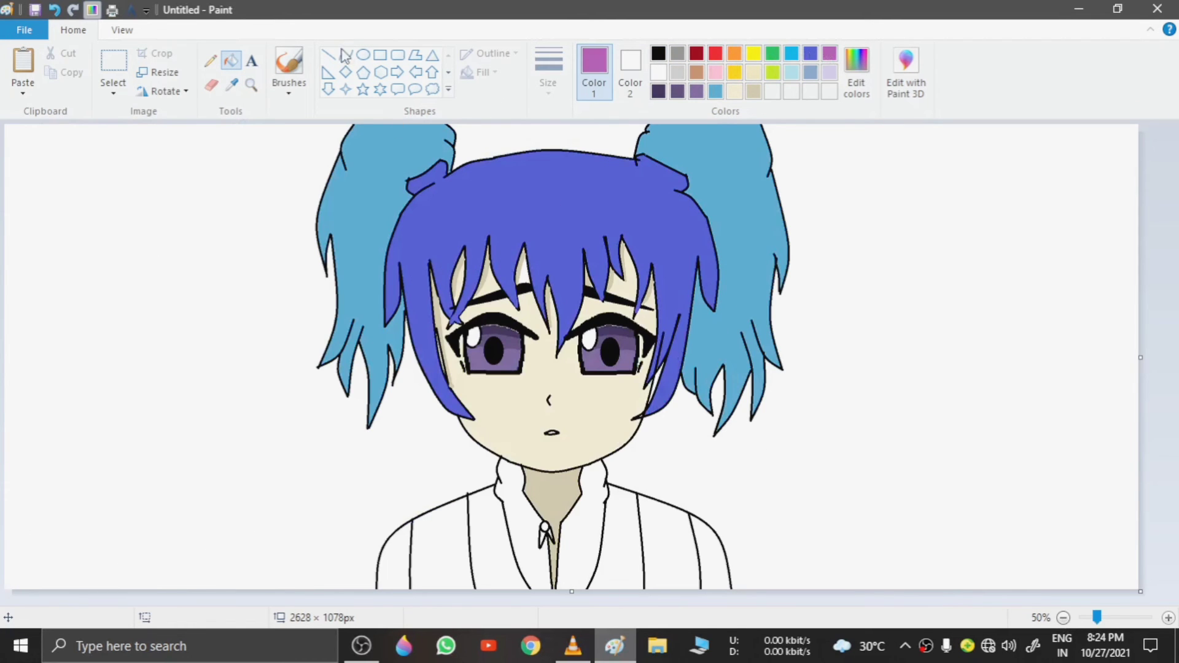
{"action": "left_click", "coordinate": [512, 489]}
{"action": "left_click", "coordinate": [593, 530]}
Step: Mix a dark purple and fill the two jacket panels next to the collar with it
{"action": "left_click", "coordinate": [857, 71]}
{"action": "left_click", "coordinate": [722, 299]}
{"action": "left_click_drag", "start_coordinate": [775, 288], "coordinate": [790, 344]}
{"action": "left_click", "coordinate": [430, 438]}
{"action": "left_click", "coordinate": [489, 555]}
{"action": "left_click", "coordinate": [621, 568]}
Step: Mix a darker purple with red 52, green 22 and blue 50 and fill the two outer jacket stripes
{"action": "left_click", "coordinate": [856, 71]}
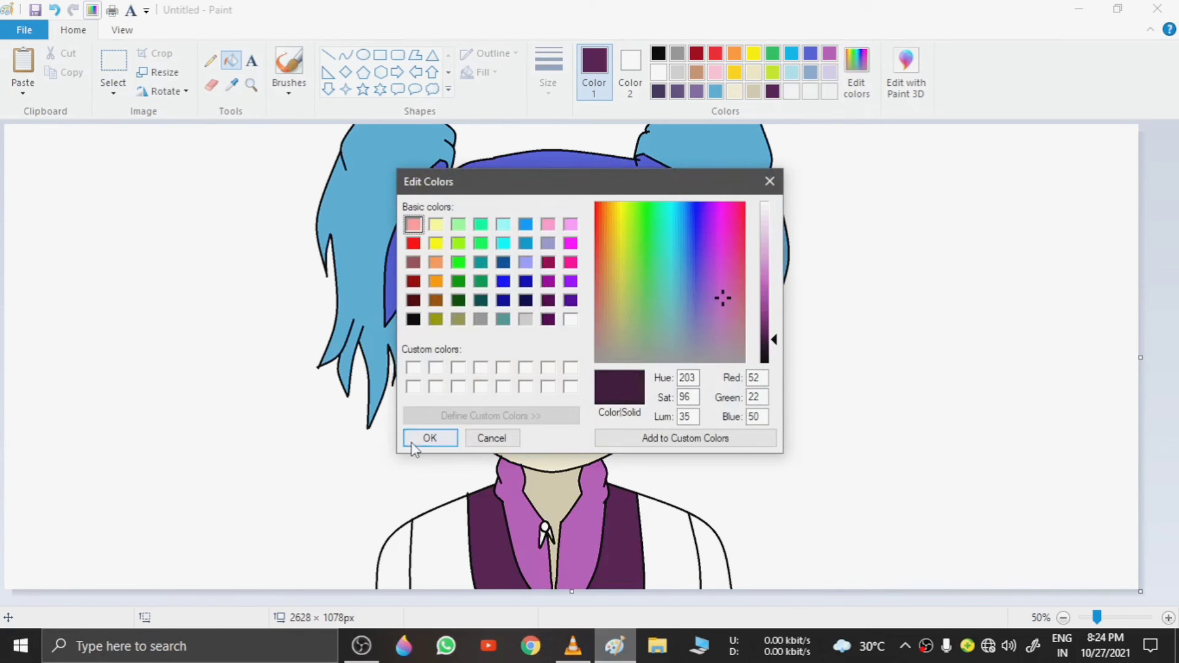
{"action": "left_click", "coordinate": [429, 437]}
{"action": "left_click", "coordinate": [442, 540]}
{"action": "left_click", "coordinate": [686, 544]}
Step: Fill the sleeves, the jacket panels next to the collar and the neck with the palette's light yellow
{"action": "left_click", "coordinate": [755, 73]}
{"action": "left_click", "coordinate": [393, 555]}
{"action": "left_click", "coordinate": [491, 541]}
{"action": "left_click", "coordinate": [614, 540]}
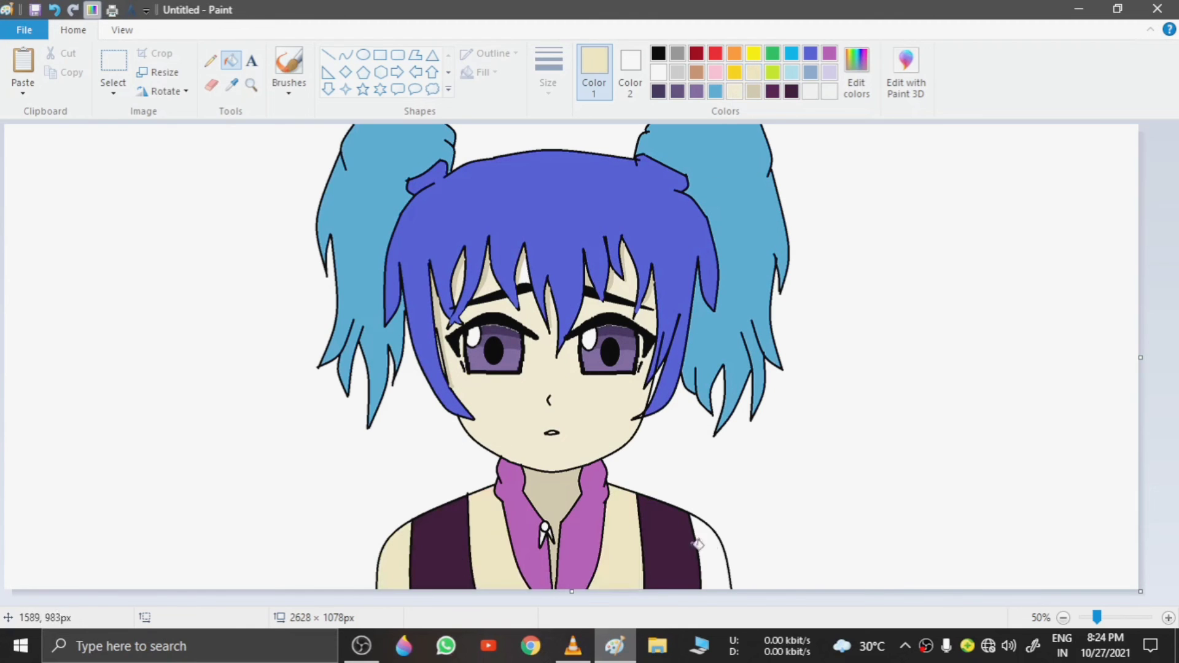
{"action": "left_click", "coordinate": [711, 552]}
{"action": "left_click", "coordinate": [547, 496]}
Step: Fill the sleeves and the jacket panels next to the collar with golden yellow
{"action": "left_click", "coordinate": [734, 72]}
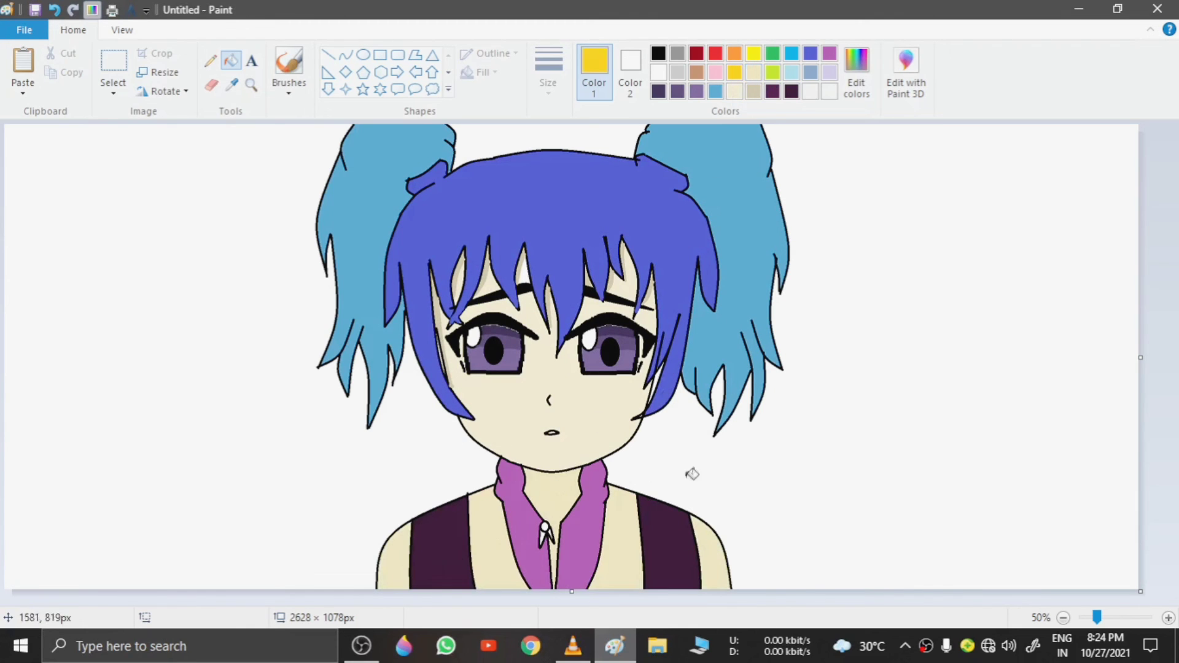
{"action": "left_click", "coordinate": [628, 510]}
{"action": "left_click", "coordinate": [711, 552]}
{"action": "left_click", "coordinate": [396, 560]}
{"action": "left_click", "coordinate": [489, 547]}
Step: Choose the basic bright red and fill the sleeves and the jacket panels next to the collar with it
{"action": "left_click", "coordinate": [858, 64]}
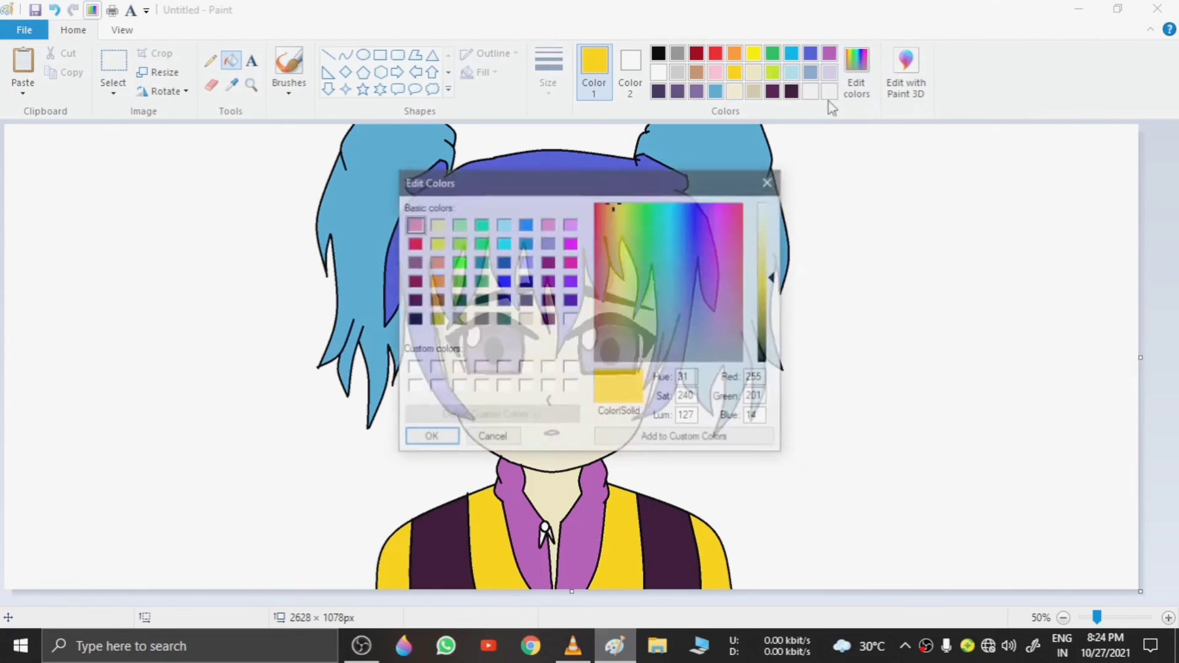
{"action": "left_click", "coordinate": [413, 237]}
{"action": "left_click", "coordinate": [425, 437]}
{"action": "left_click", "coordinate": [396, 560]}
{"action": "left_click", "coordinate": [491, 540]}
{"action": "left_click", "coordinate": [617, 528]}
{"action": "left_click", "coordinate": [705, 544]}
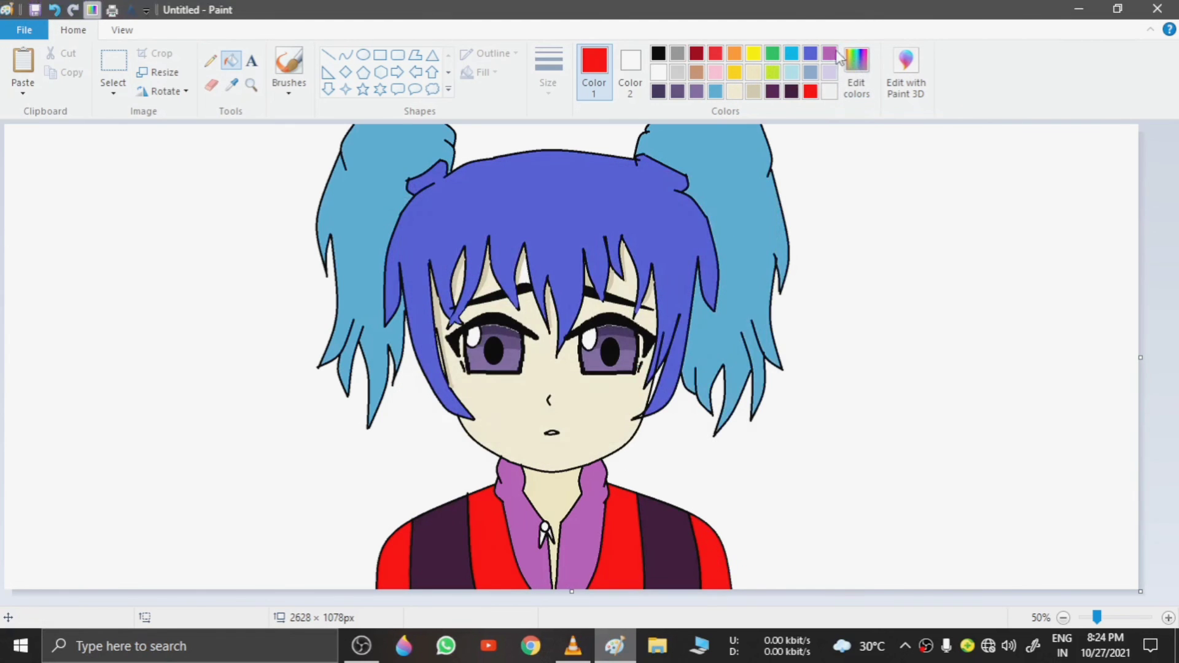
Step: Choose the basic pure blue and fill the outer jacket stripes, the main hair and the hair ties with it
{"action": "left_click", "coordinate": [858, 64]}
{"action": "left_click", "coordinate": [500, 280]}
{"action": "left_click", "coordinate": [429, 437]}
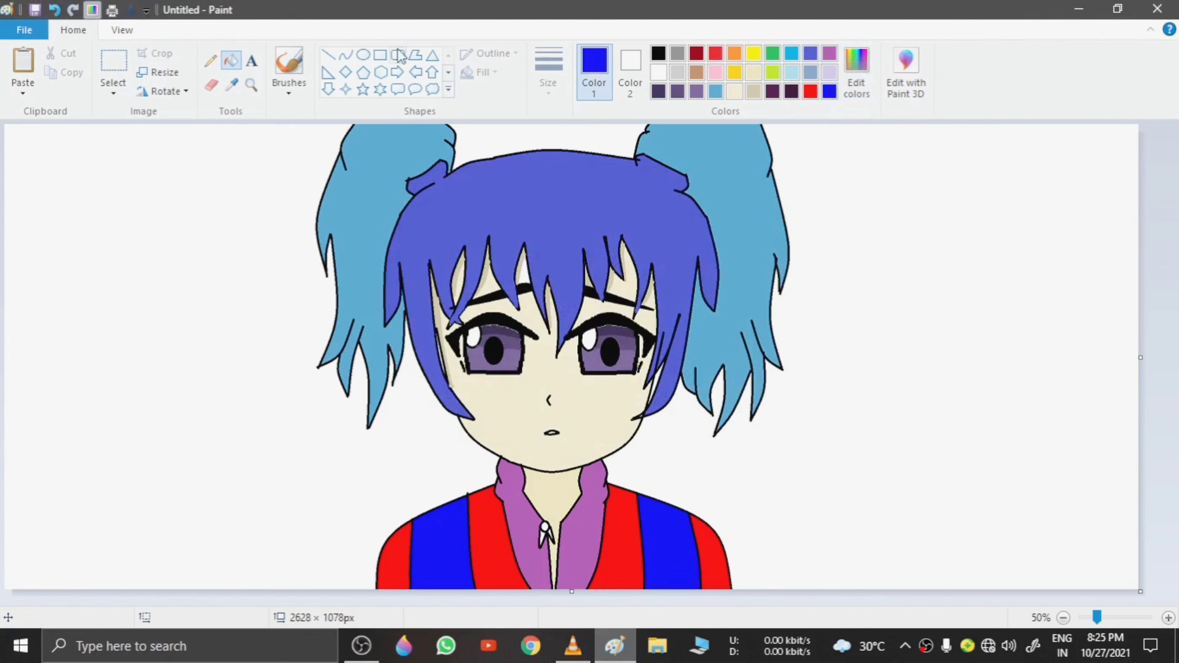
{"action": "left_click", "coordinate": [425, 175]}
Step: Mix a slightly lighter blue and fill both ponytails with it
{"action": "left_click", "coordinate": [857, 63]}
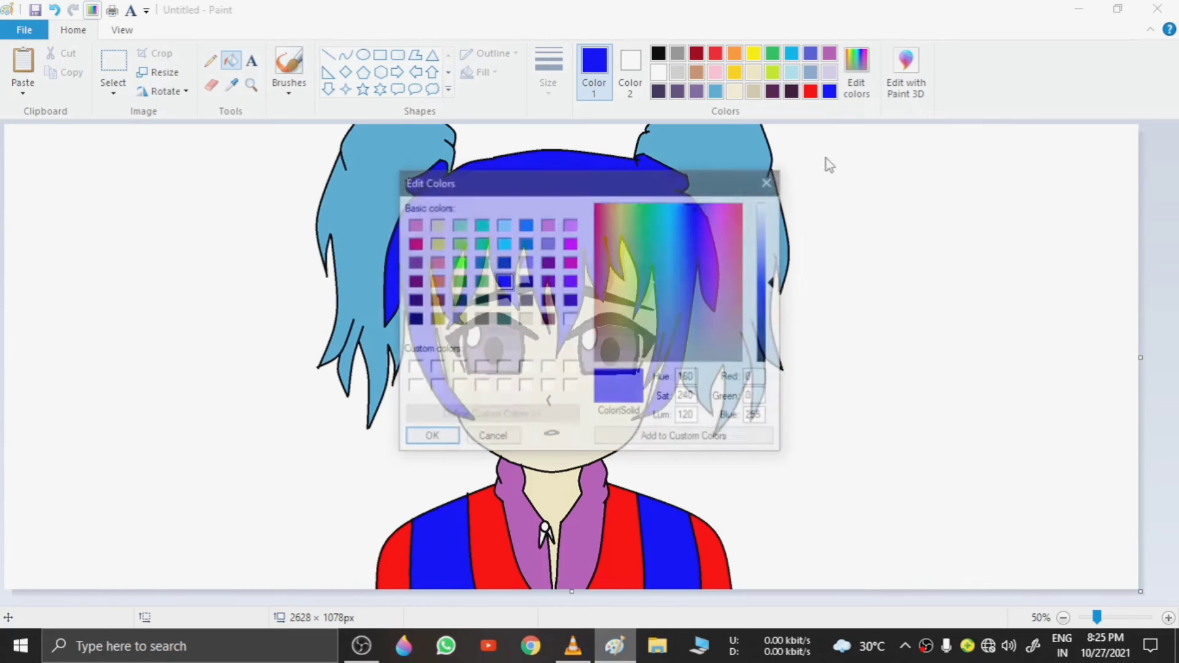
{"action": "mouse_move", "coordinate": [773, 283]}
{"action": "left_mouse_down"}
{"action": "mouse_move", "coordinate": [776, 312]}
{"action": "mouse_move", "coordinate": [775, 266]}
{"action": "left_mouse_up"}
{"action": "left_click", "coordinate": [431, 436]}
{"action": "left_click", "coordinate": [375, 264]}
{"action": "left_click", "coordinate": [729, 235]}
Step: Mix a lighter blue with red 43, green 63 and blue 249 and fill both ponytails with it
{"action": "left_click", "coordinate": [859, 72]}
{"action": "left_click", "coordinate": [692, 212]}
{"action": "left_click", "coordinate": [772, 271]}
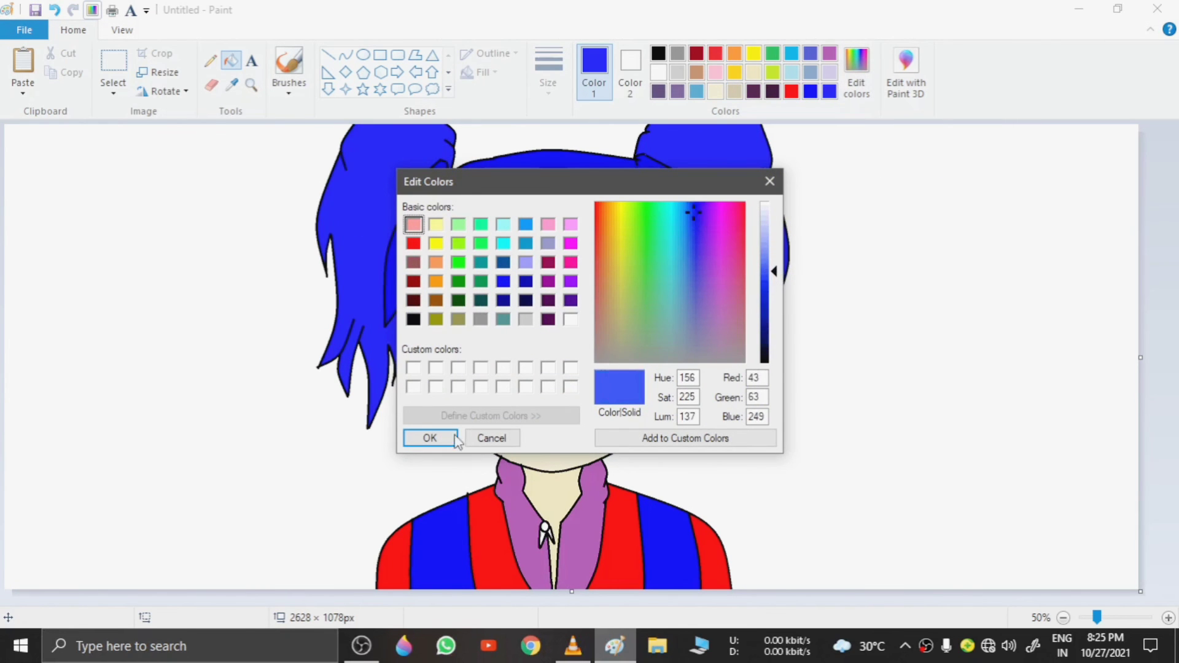
{"action": "left_click", "coordinate": [455, 437]}
{"action": "left_click", "coordinate": [362, 233]}
{"action": "left_click", "coordinate": [741, 178]}
Step: Mix a dark navy blue and brush a jagged shadow edge down the left ponytail and across its tips
{"action": "left_click", "coordinate": [856, 73]}
{"action": "left_click_drag", "start_coordinate": [778, 275], "coordinate": [778, 328]}
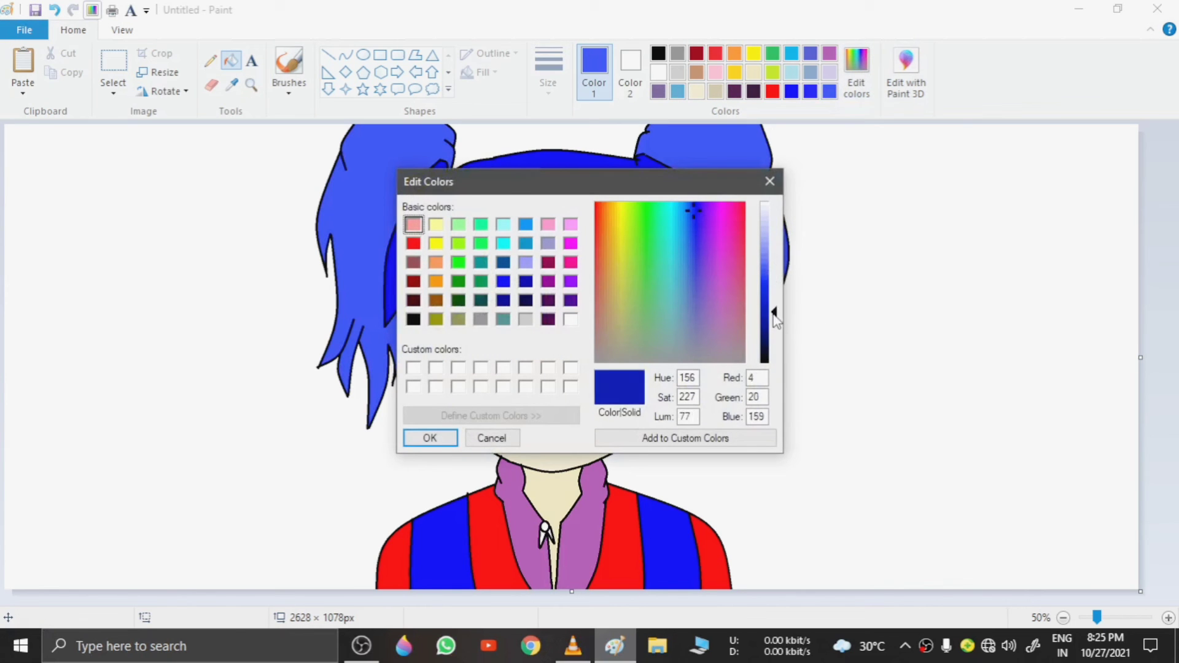
{"action": "left_click", "coordinate": [432, 436]}
{"action": "left_click", "coordinate": [251, 85]}
{"action": "left_click", "coordinate": [432, 352]}
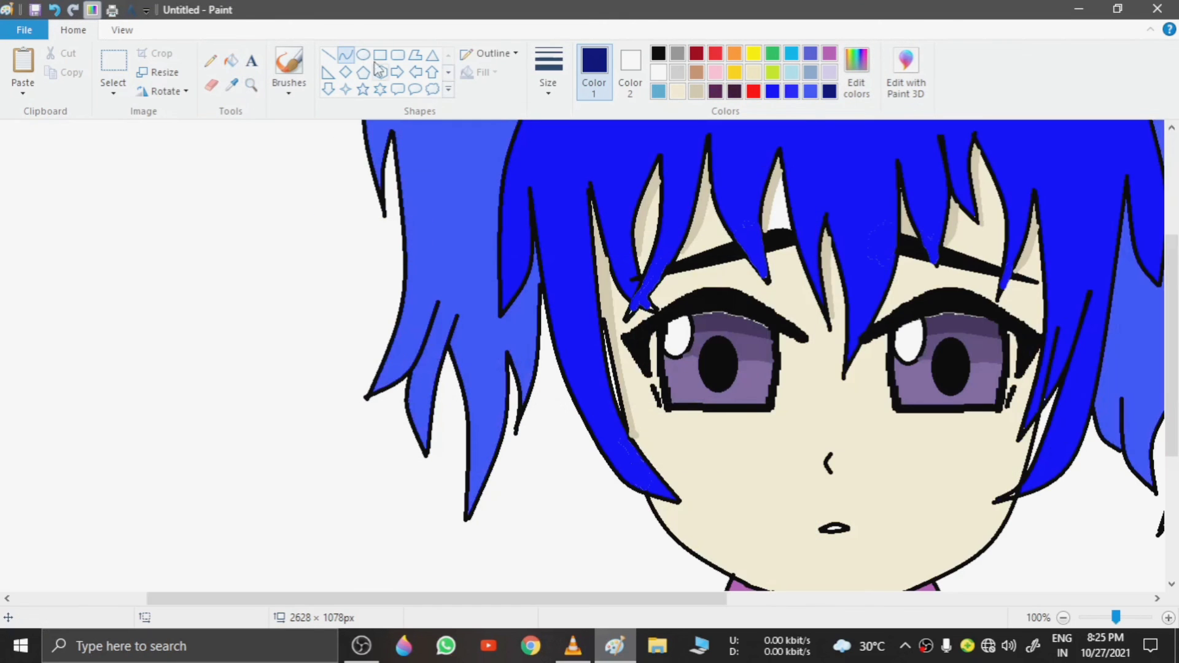
{"action": "left_click", "coordinate": [288, 61]}
{"action": "mouse_move", "coordinate": [414, 136]}
{"action": "left_mouse_down"}
{"action": "mouse_move", "coordinate": [422, 310]}
{"action": "mouse_move", "coordinate": [490, 447]}
{"action": "mouse_move", "coordinate": [523, 334]}
{"action": "left_mouse_up"}
{"action": "scroll", "coordinate": [1116, 364], "scroll_direction": "up", "scroll_amount": 5}
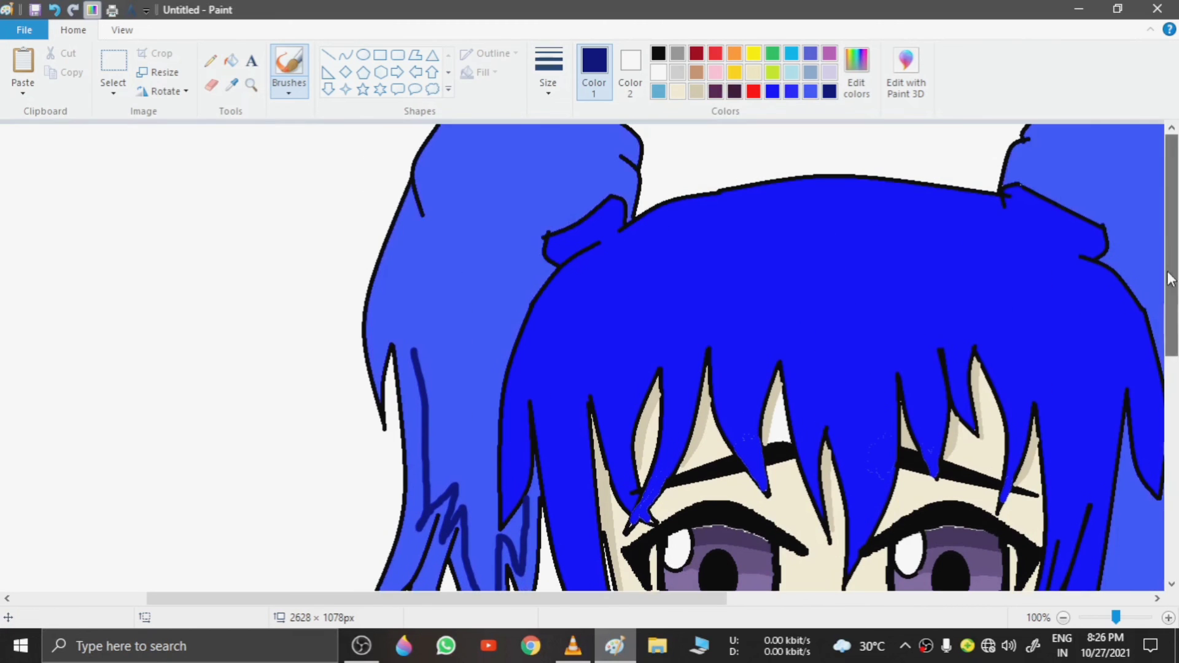
Step: Fill the outer side and tips of the left ponytail with navy blue
{"action": "left_click", "coordinate": [230, 64]}
{"action": "left_click", "coordinate": [452, 540]}
{"action": "left_click", "coordinate": [462, 553]}
{"action": "left_click", "coordinate": [510, 548]}
{"action": "scroll", "coordinate": [688, 590], "scroll_direction": "down", "scroll_amount": 4}
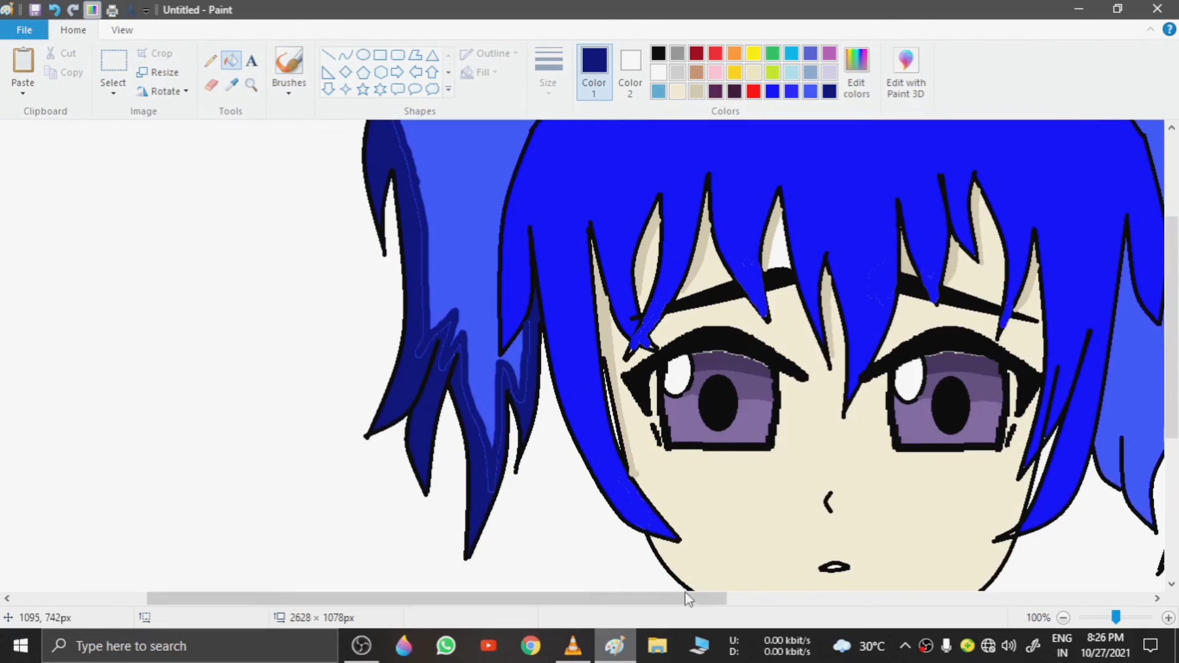
Step: Brush a jagged navy shadow edge across the right ponytail's tips and up its outer side
{"action": "left_click_drag", "start_coordinate": [688, 598], "coordinate": [862, 599]}
{"action": "left_click", "coordinate": [289, 64]}
{"action": "left_click_drag", "start_coordinate": [772, 340], "coordinate": [763, 442]}
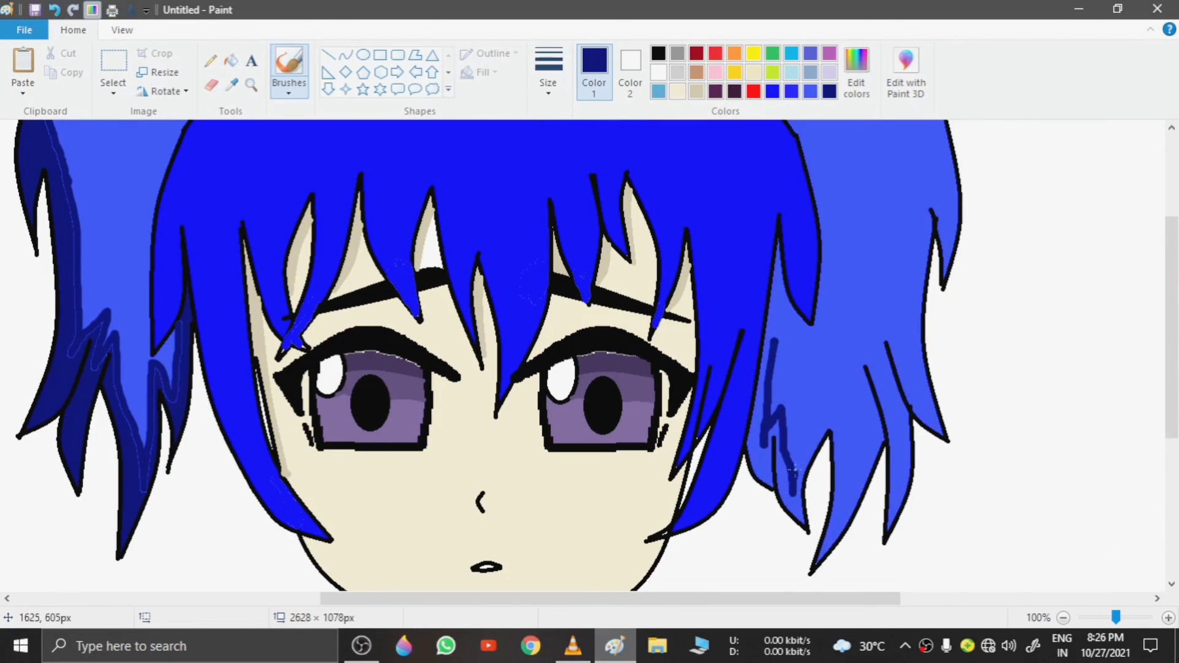
{"action": "mouse_move", "coordinate": [833, 397]}
{"action": "left_mouse_down"}
{"action": "mouse_move", "coordinate": [848, 492]}
{"action": "mouse_move", "coordinate": [868, 439]}
{"action": "mouse_move", "coordinate": [854, 352]}
{"action": "mouse_move", "coordinate": [880, 362]}
{"action": "mouse_move", "coordinate": [914, 348]}
{"action": "mouse_move", "coordinate": [924, 145]}
{"action": "left_mouse_up"}
{"action": "scroll", "coordinate": [920, 313], "scroll_direction": "up", "scroll_amount": 4}
{"action": "mouse_move", "coordinate": [922, 278]}
{"action": "left_mouse_down"}
{"action": "mouse_move", "coordinate": [880, 184]}
{"action": "mouse_move", "coordinate": [912, 140]}
{"action": "left_mouse_up"}
Step: Fill the outer side and tips of the right ponytail with navy blue, redoing the misplaced fill
{"action": "left_click", "coordinate": [231, 60]}
{"action": "left_click", "coordinate": [916, 404]}
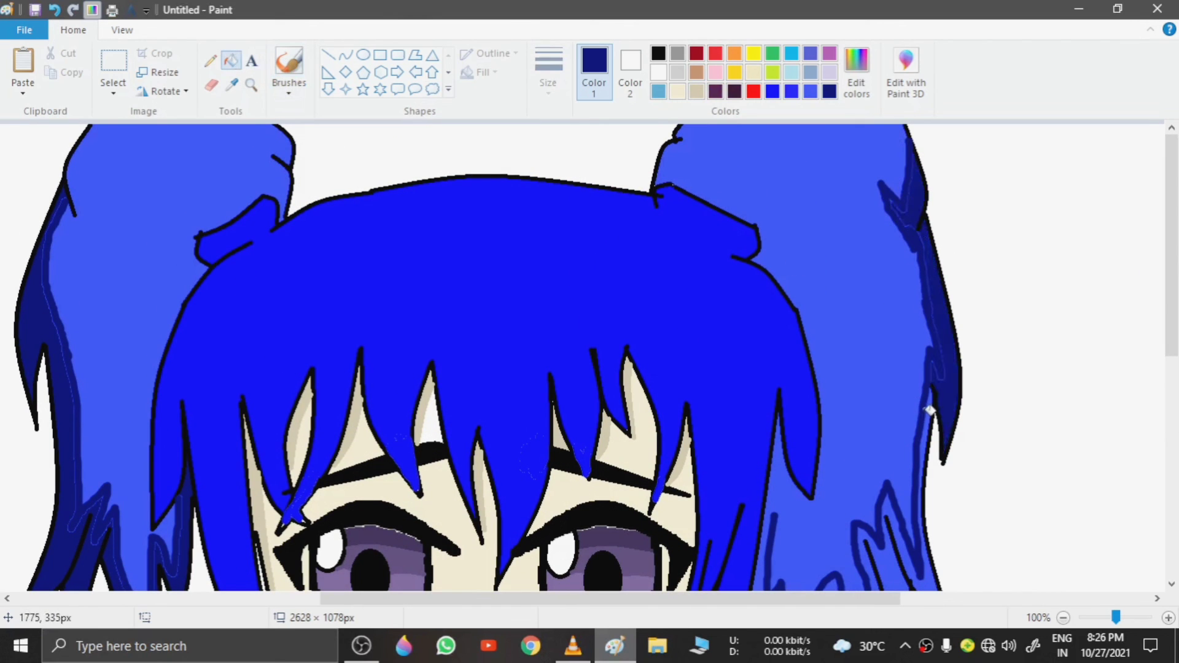
{"action": "left_click", "coordinate": [930, 411]}
{"action": "left_click", "coordinate": [54, 9]}
{"action": "left_click", "coordinate": [289, 67]}
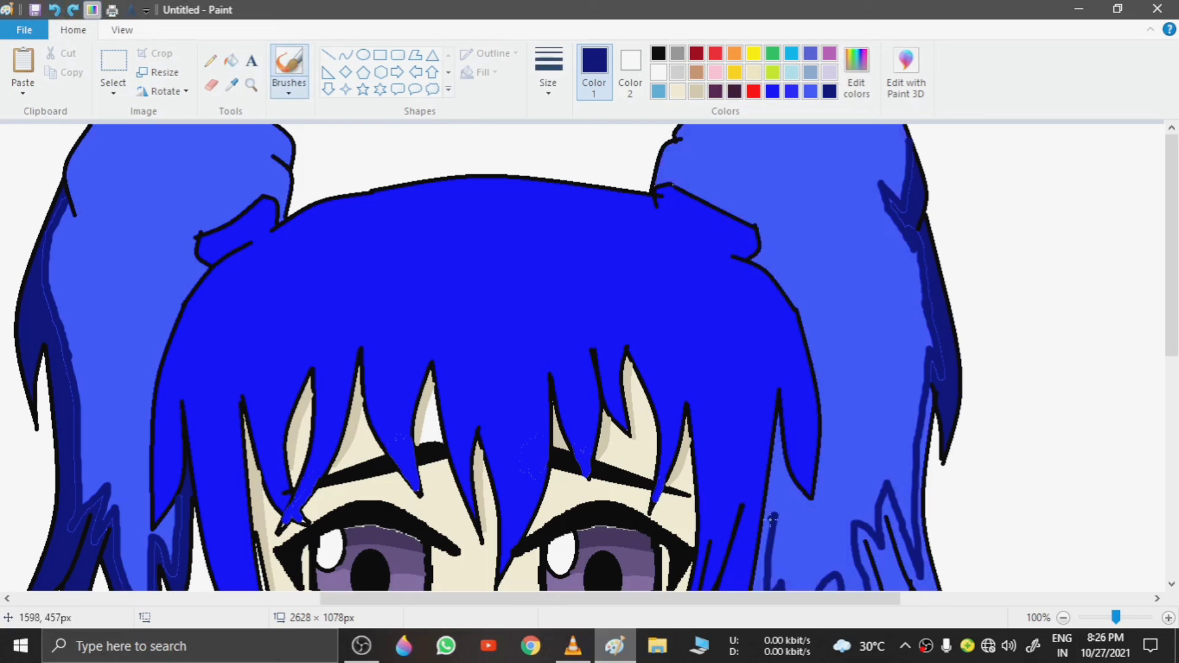
{"action": "left_click", "coordinate": [237, 62]}
{"action": "left_click", "coordinate": [877, 562]}
Step: Brush a jagged navy shadow edge across the fringe and down both side locks framing the face
{"action": "left_click_drag", "start_coordinate": [1172, 286], "coordinate": [1171, 375]}
{"action": "left_click", "coordinate": [288, 68]}
{"action": "mouse_move", "coordinate": [170, 316]}
{"action": "left_mouse_down"}
{"action": "mouse_move", "coordinate": [246, 393]}
{"action": "mouse_move", "coordinate": [321, 292]}
{"action": "mouse_move", "coordinate": [372, 181]}
{"action": "mouse_move", "coordinate": [422, 184]}
{"action": "mouse_move", "coordinate": [532, 258]}
{"action": "mouse_move", "coordinate": [579, 250]}
{"action": "mouse_move", "coordinate": [675, 304]}
{"action": "mouse_move", "coordinate": [704, 247]}
{"action": "left_mouse_up"}
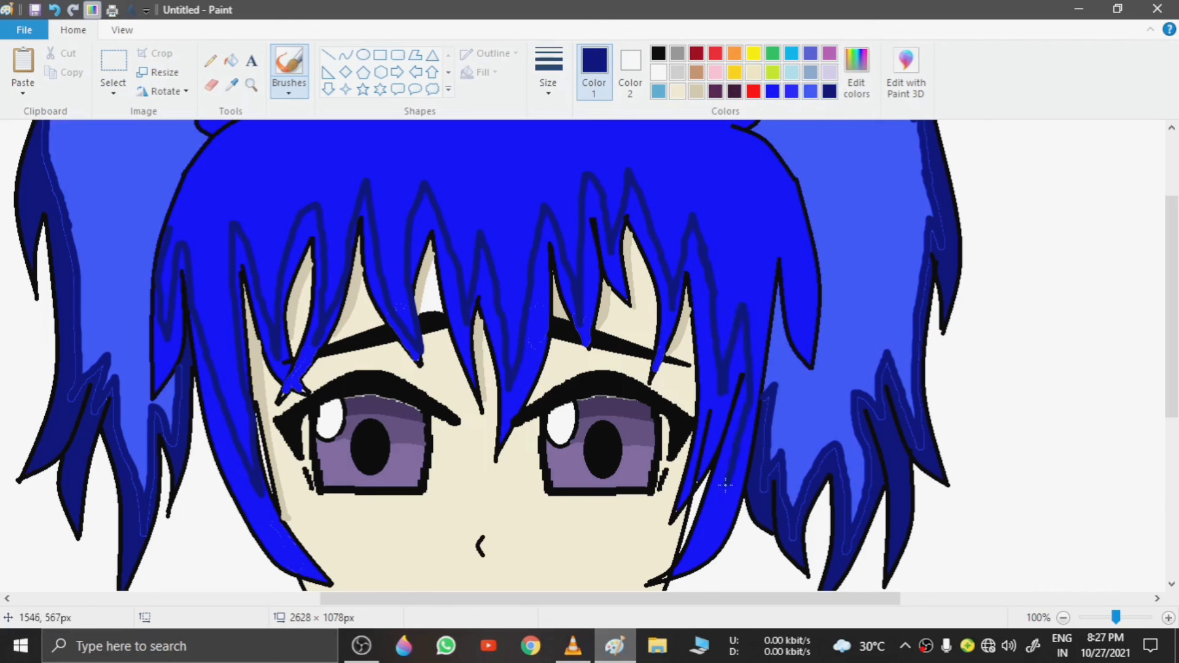
{"action": "left_click_drag", "start_coordinate": [709, 507], "coordinate": [649, 341]}
{"action": "left_click", "coordinate": [59, 12]}
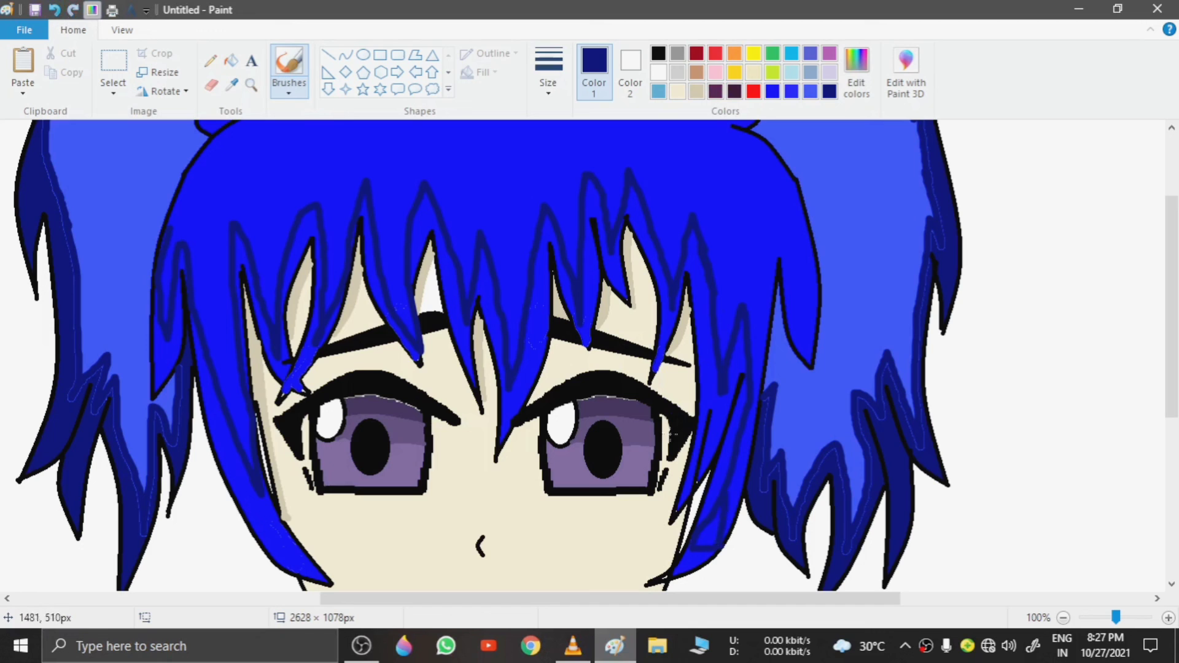
Step: Fill the fringe tips and side locks below the jagged shadow edge with navy blue
{"action": "left_click", "coordinate": [231, 60]}
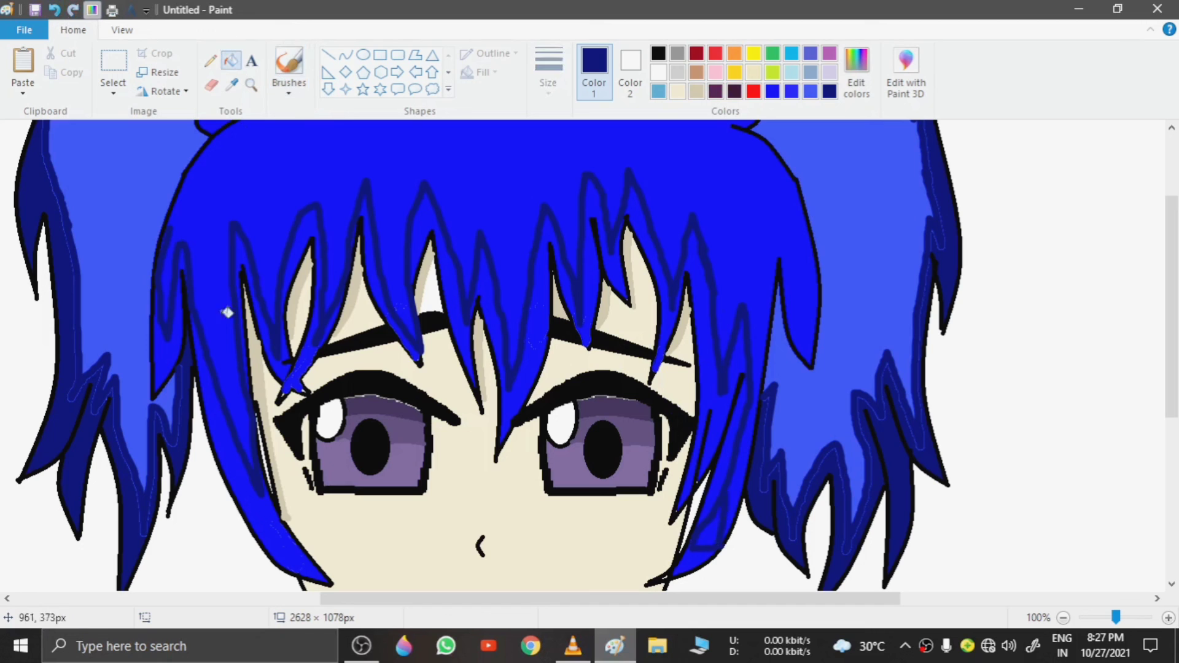
{"action": "left_click", "coordinate": [160, 374]}
{"action": "left_click", "coordinate": [240, 253]}
{"action": "left_click", "coordinate": [366, 245]}
{"action": "left_click", "coordinate": [423, 218]}
{"action": "left_click", "coordinate": [550, 302]}
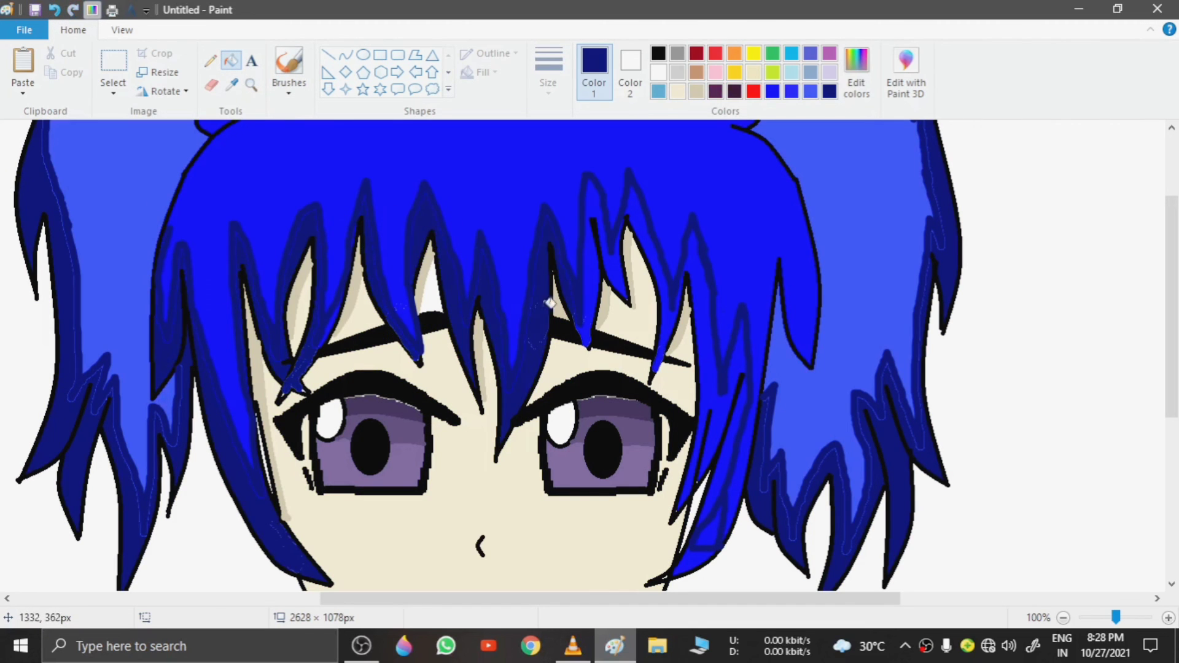
{"action": "left_click", "coordinate": [590, 276]}
{"action": "left_click", "coordinate": [666, 270]}
{"action": "left_click", "coordinate": [706, 369]}
{"action": "left_click", "coordinate": [737, 422]}
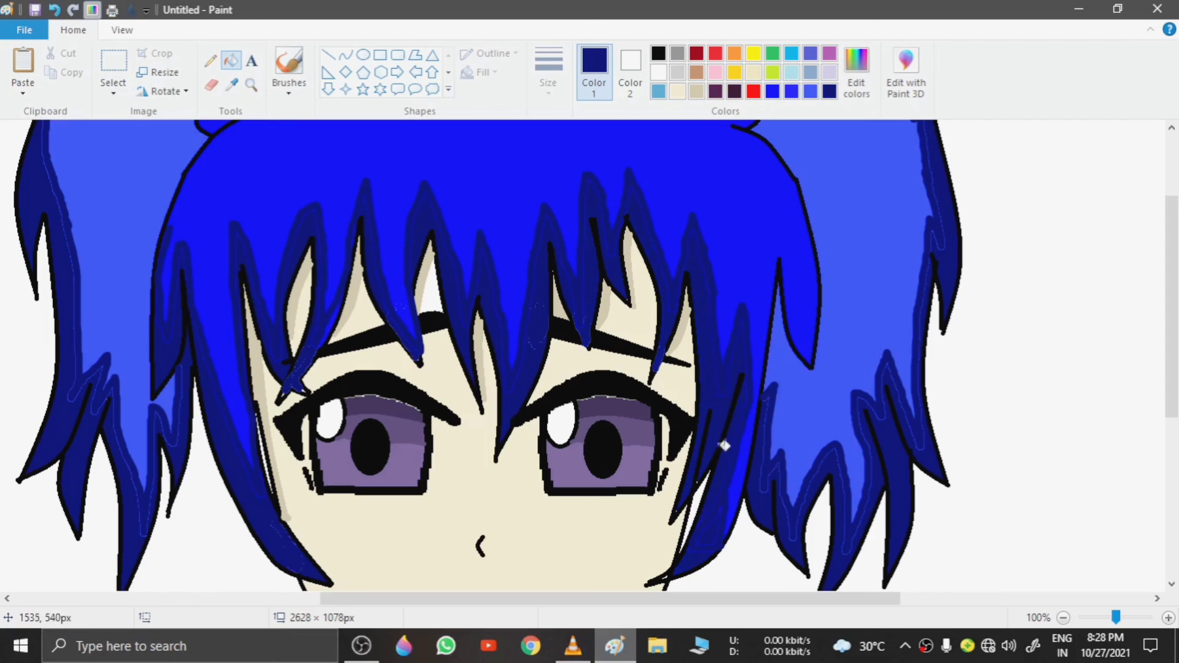
Step: Brush a navy shadow edge around the rightmost hair strand beside the right ponytail and fill its shadow with navy blue
{"action": "left_click", "coordinate": [289, 61]}
{"action": "left_click_drag", "start_coordinate": [765, 291], "coordinate": [750, 421]}
{"action": "left_click_drag", "start_coordinate": [764, 389], "coordinate": [799, 267]}
{"action": "left_click", "coordinate": [54, 10]}
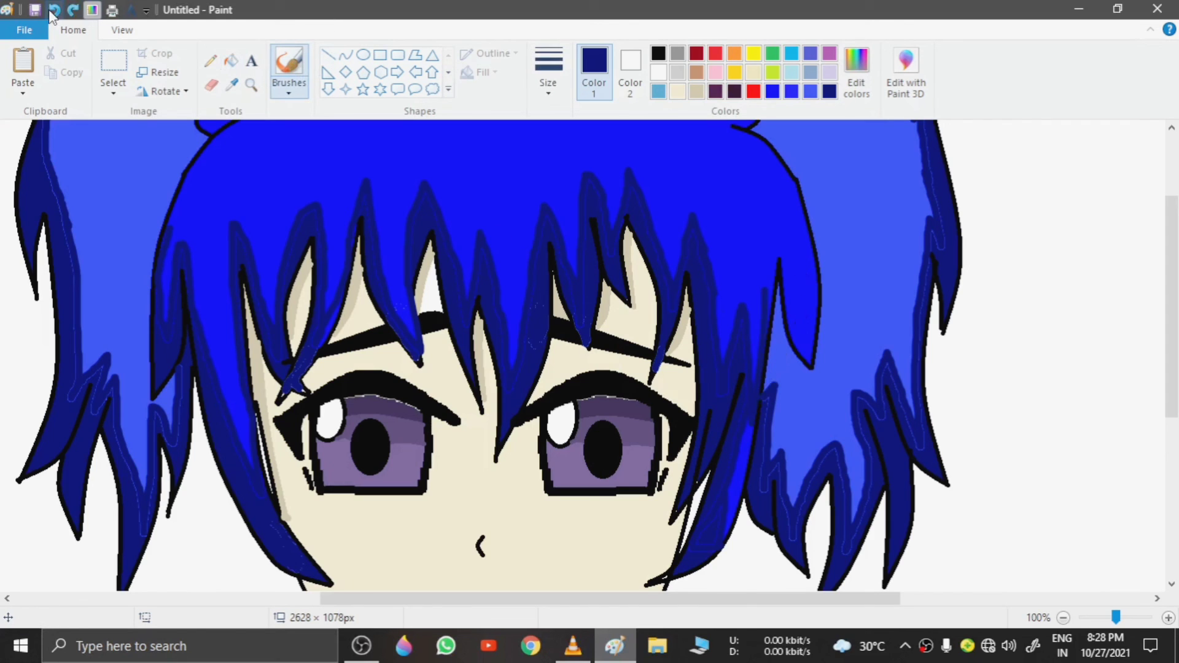
{"action": "left_click", "coordinate": [231, 60]}
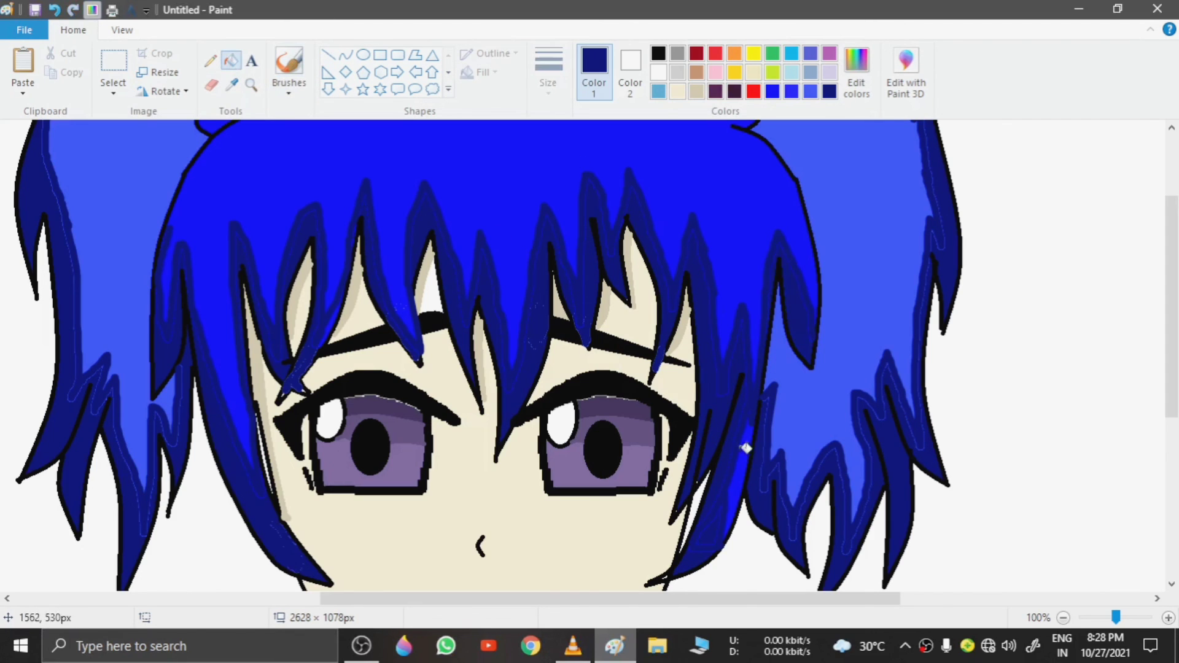
{"action": "left_click", "coordinate": [1064, 619]}
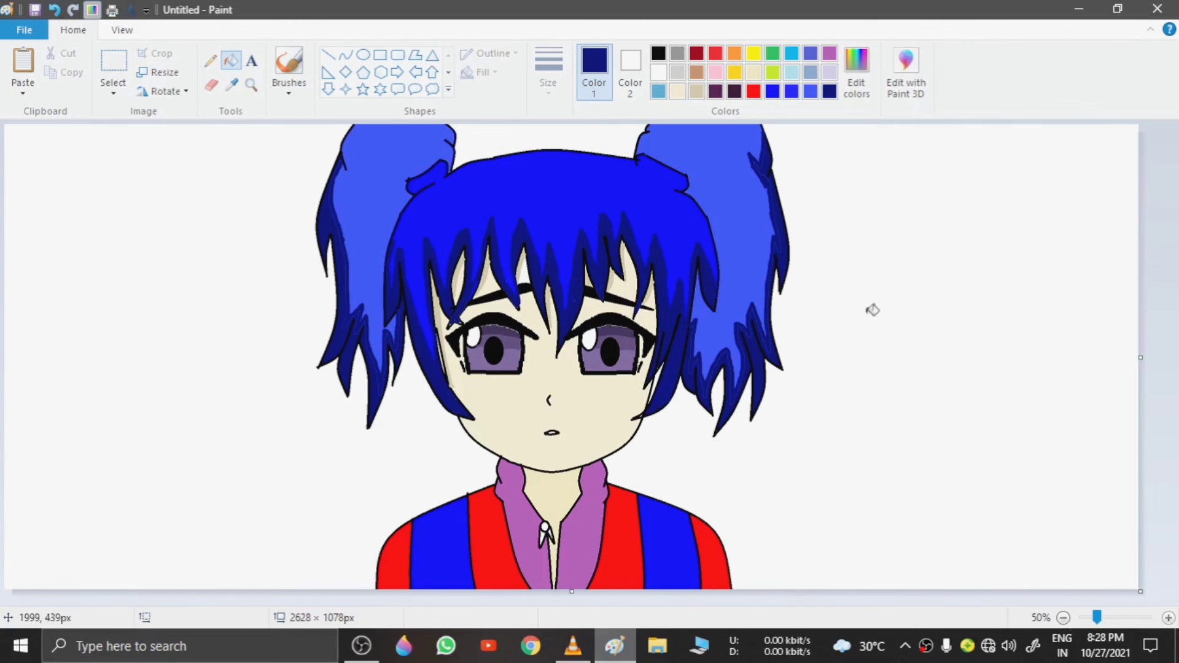
{"action": "left_click", "coordinate": [194, 314]}
{"action": "key", "text": "ctrl+z"}
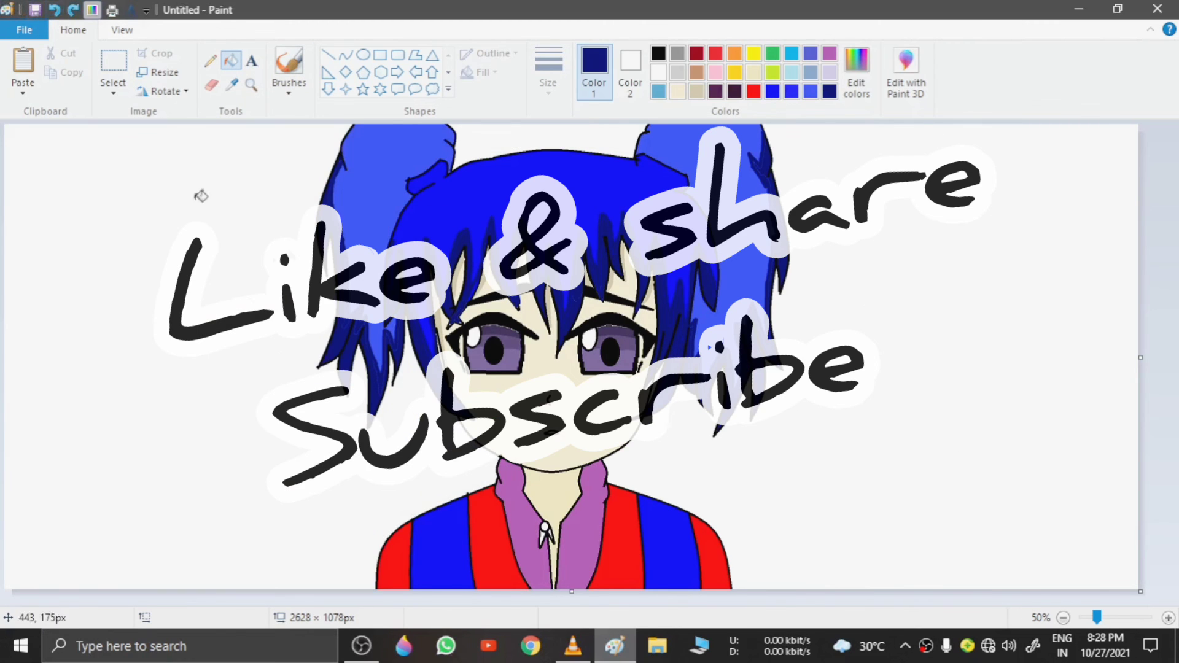